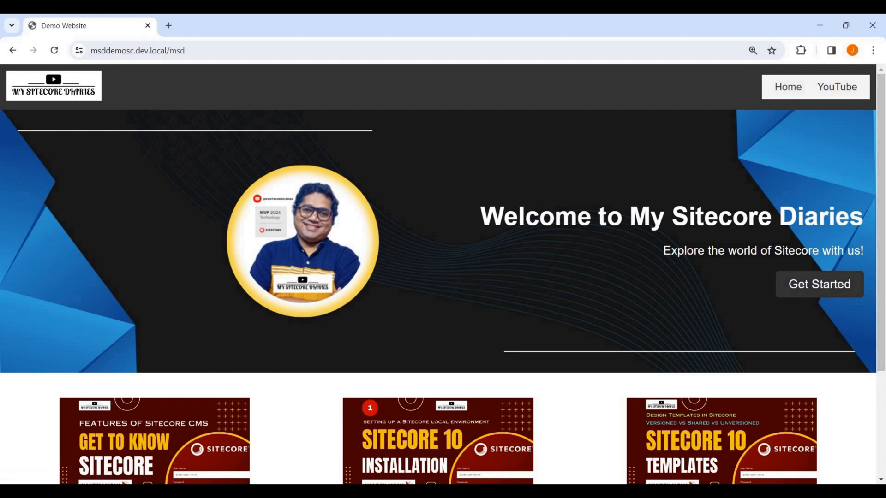
Step: Look over the demo website's home page banner and article cards, and switch to the Sitecore Content Editor window
scroll(443, 274, "down", 1)
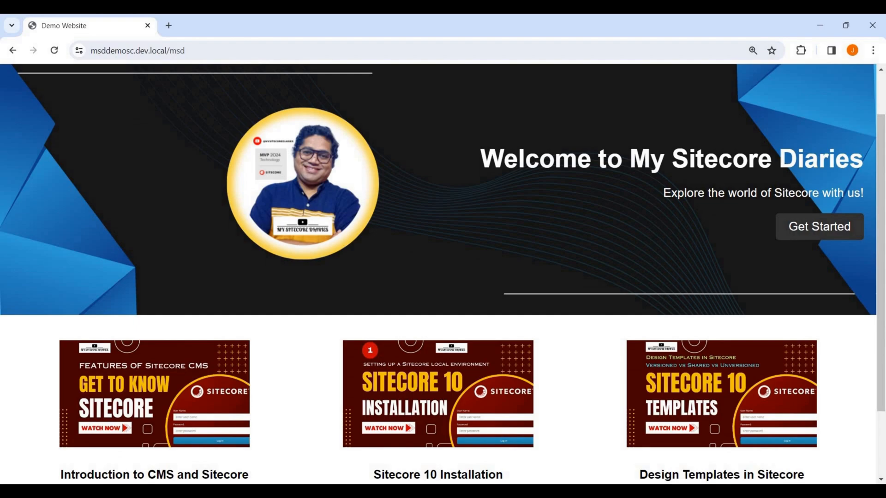
mouse_move(395, 491)
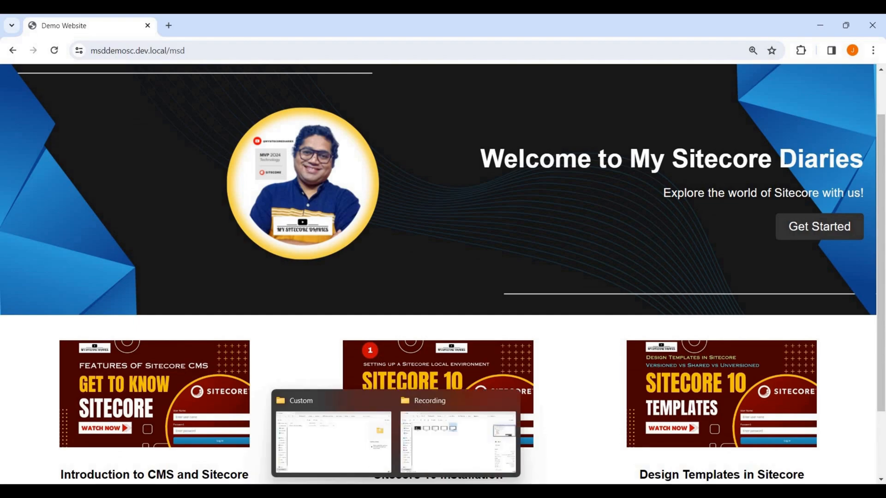
mouse_move(573, 491)
left_click(511, 438)
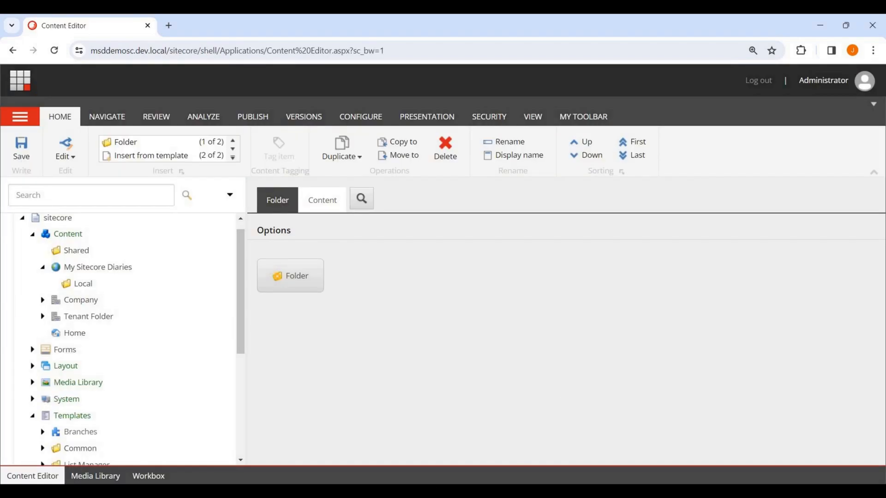
Step: Create a folder named Menu under the Shared folder in Content
right_click(86, 250)
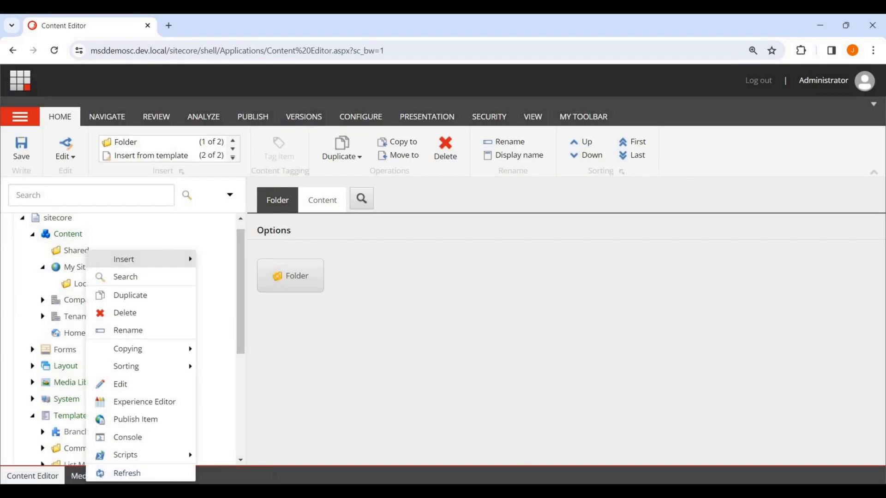
mouse_move(152, 259)
left_click(231, 259)
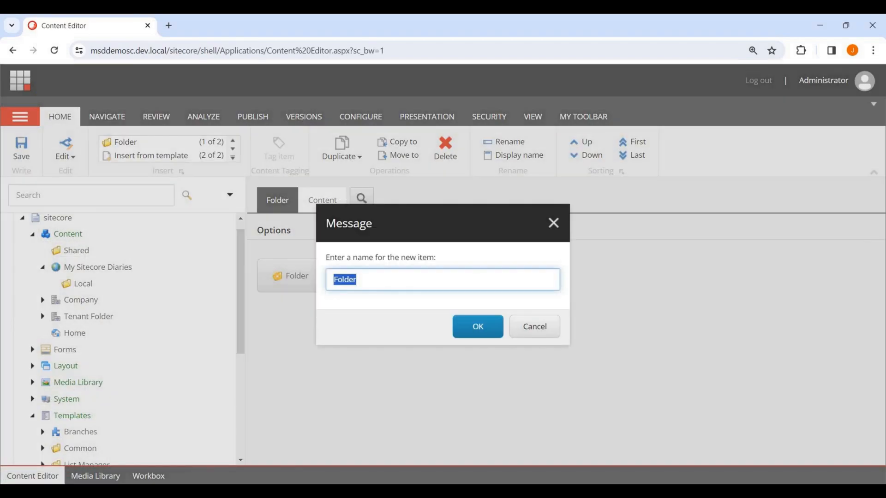
type("Menu")
left_click(477, 326)
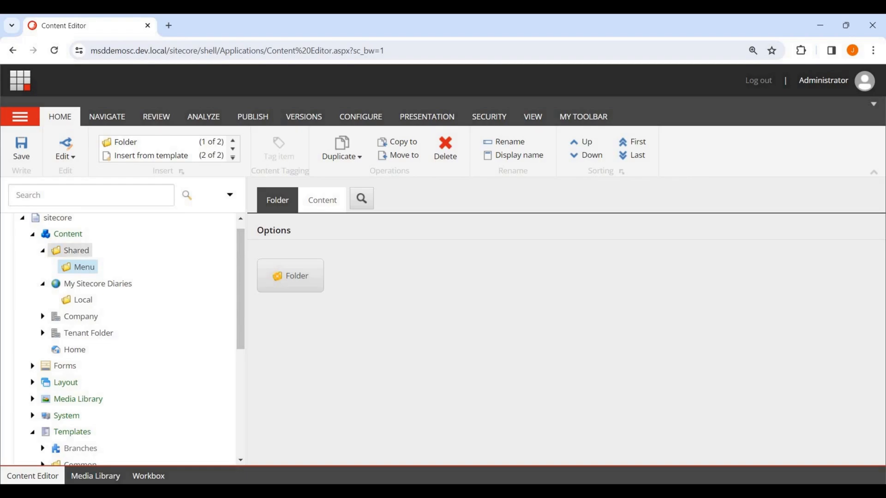
Step: Add a folder named Banners inside the Shared content folder
right_click(80, 251)
mouse_move(88, 256)
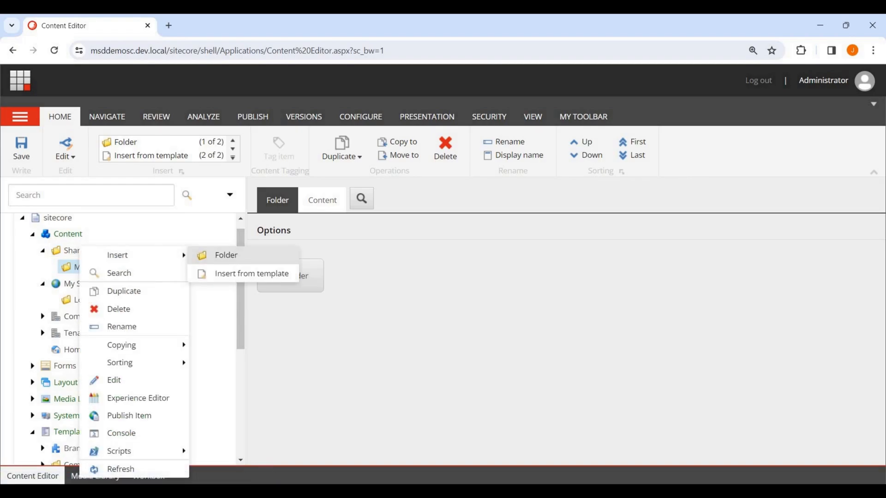
left_click(226, 255)
type("Banners")
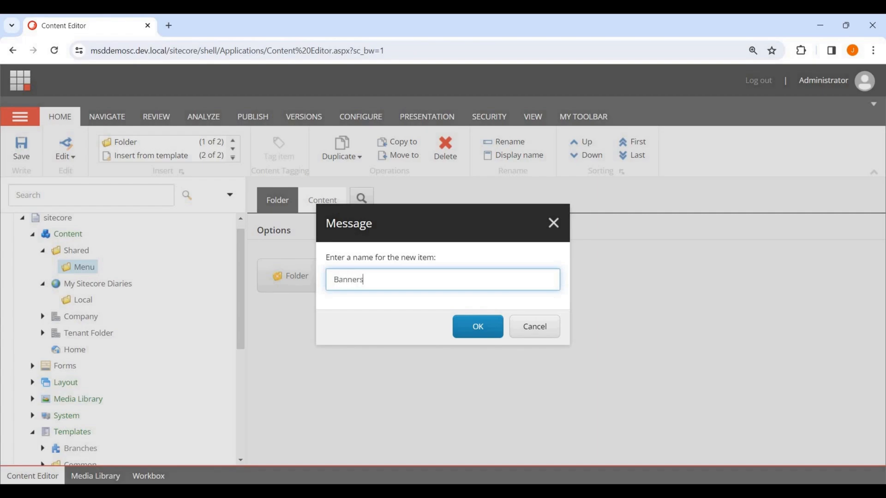
key("Return")
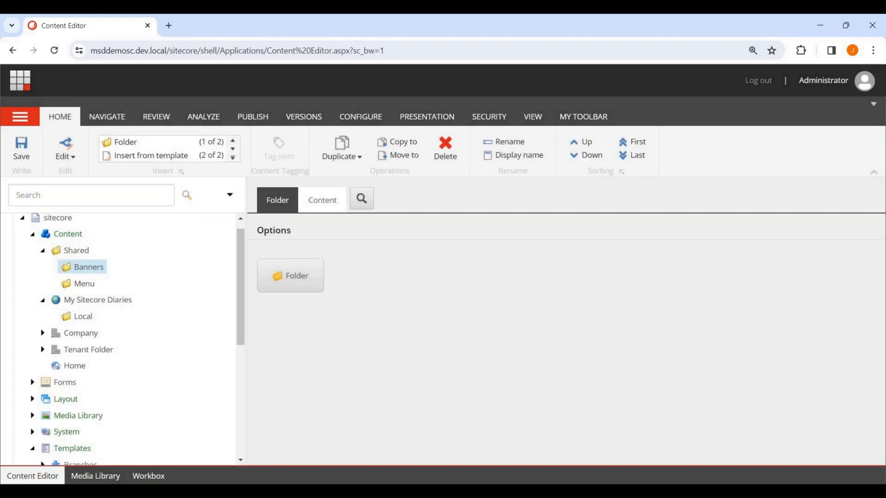
Step: Insert a folder named CTAs under the Shared content folder
right_click(69, 250)
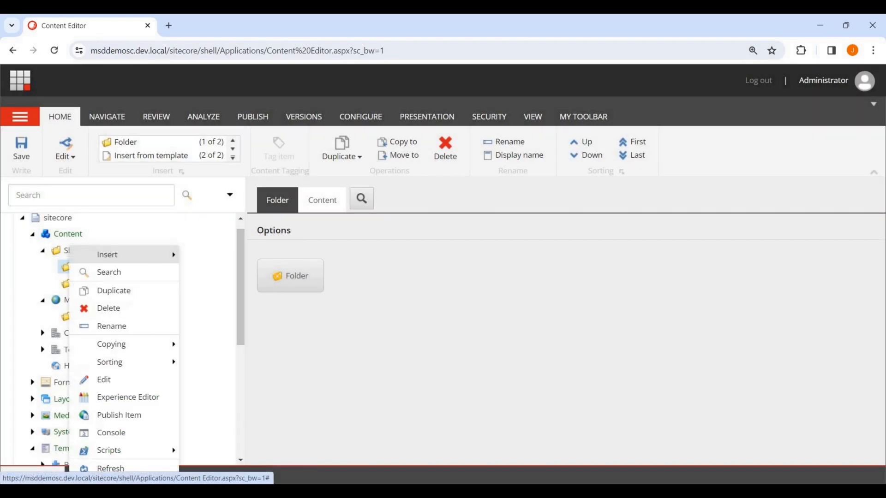
mouse_move(107, 254)
left_click(210, 254)
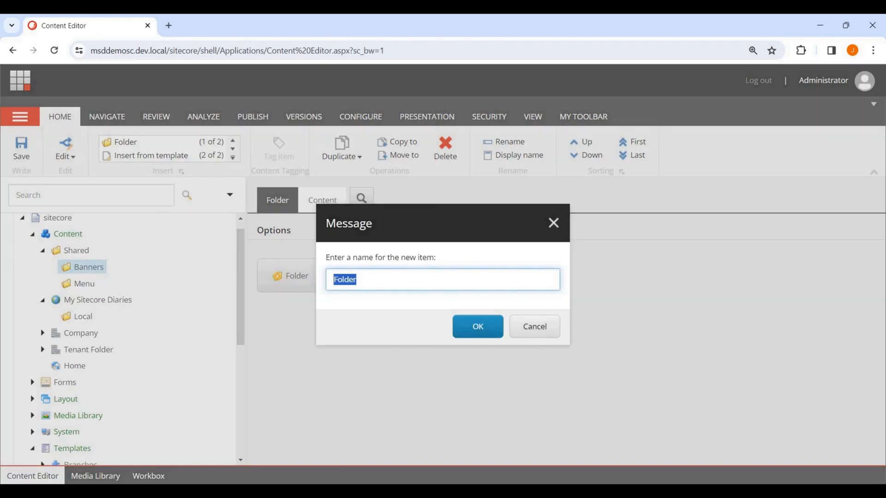
type("CTAS")
key("BackSpace")
type("s")
left_click(478, 326)
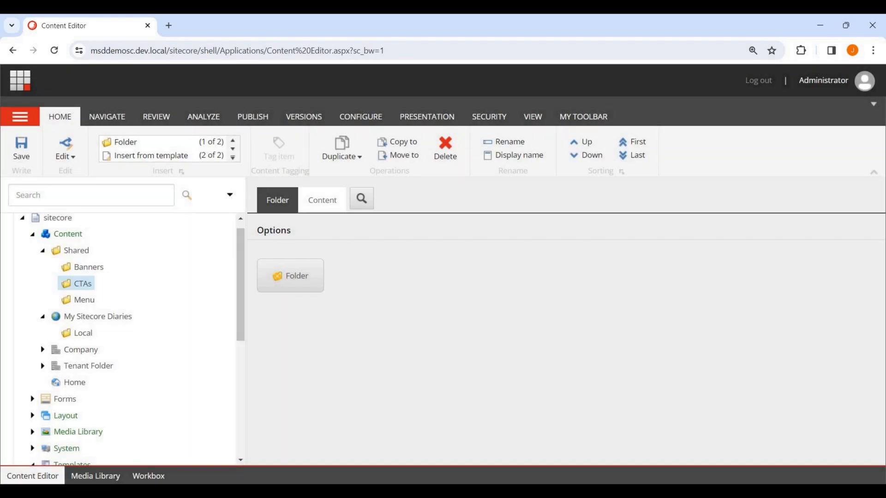
Step: Create a folder named Banner under the Local folder of My Sitecore Diaries
right_click(88, 333)
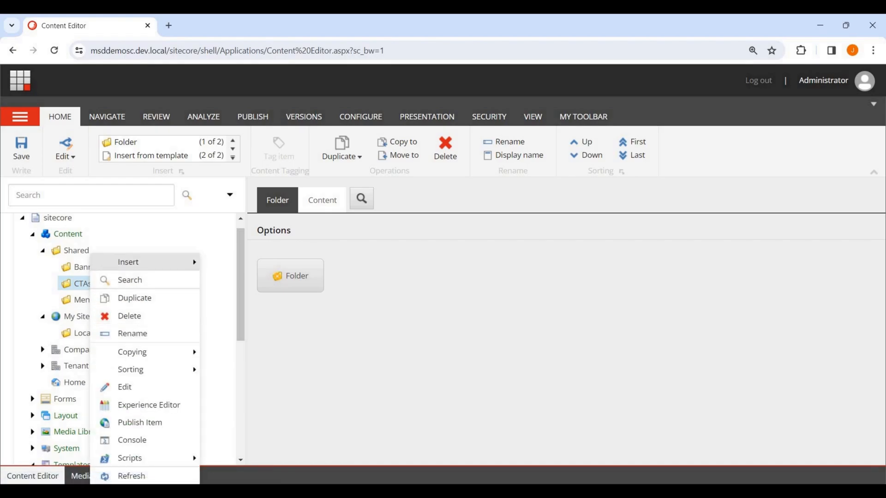
mouse_move(138, 262)
left_click(235, 261)
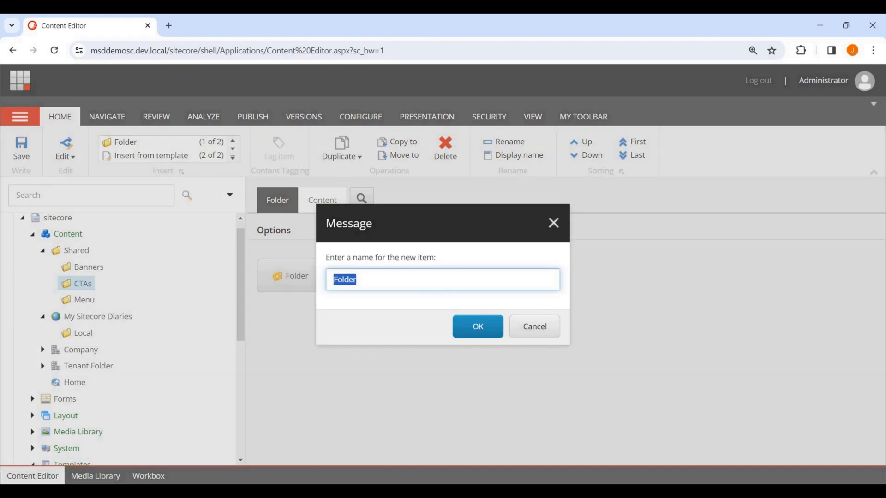
type("Banner")
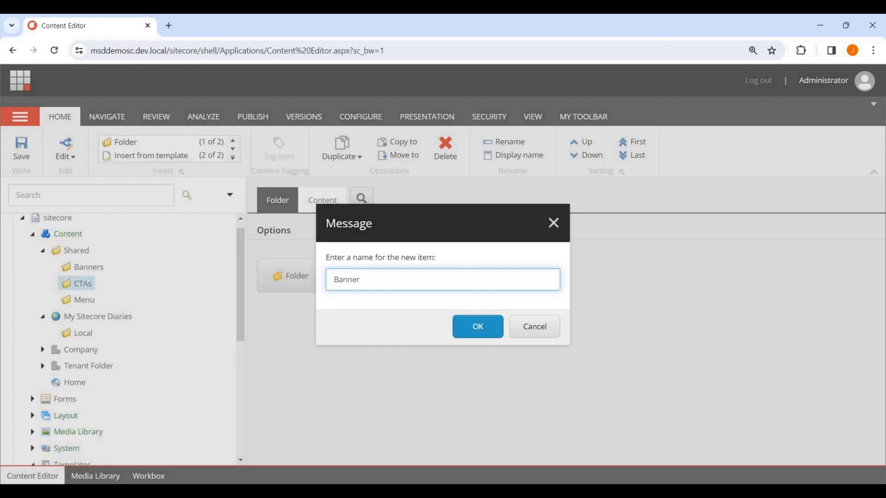
left_click(477, 326)
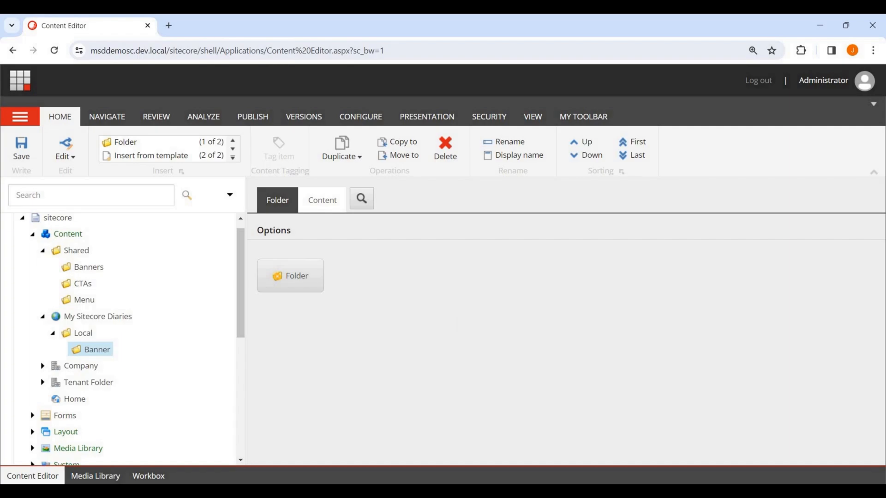
Step: Add a folder named CTAs inside the Local folder of My Sitecore Diaries
scroll(120, 339, "down", 1)
right_click(79, 292)
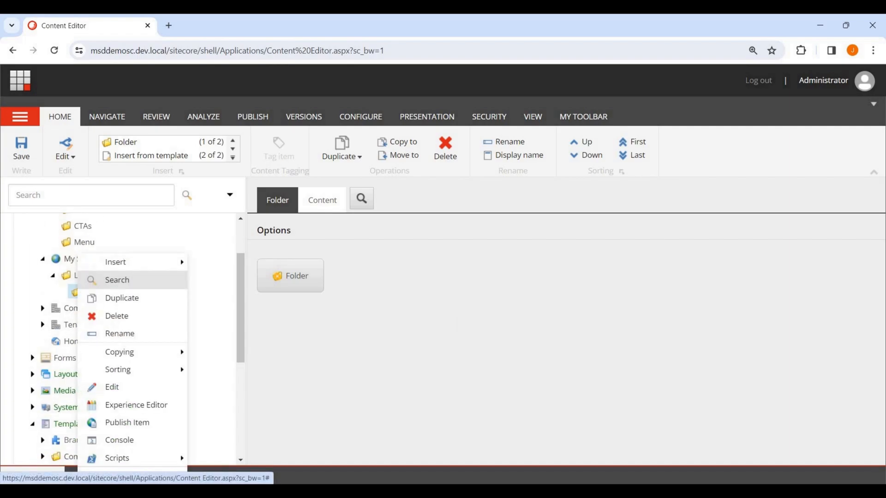
left_click(77, 292)
right_click(83, 291)
mouse_move(138, 262)
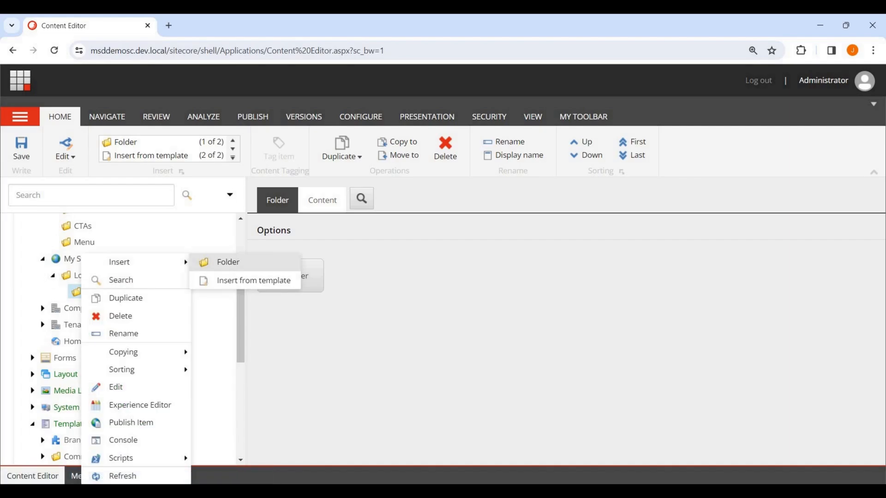
left_click(228, 262)
type("CTA")
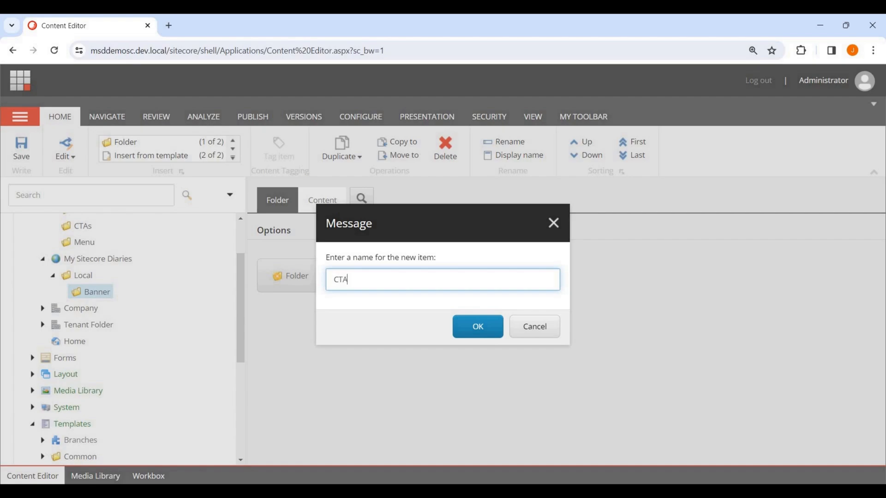
type("s")
key("Return")
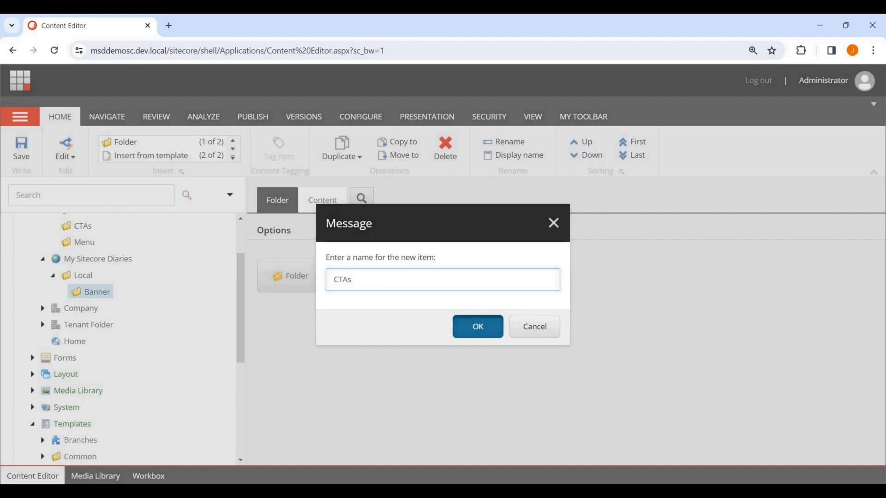
Step: Rename the Banner folder under Local to Banners
right_click(97, 308)
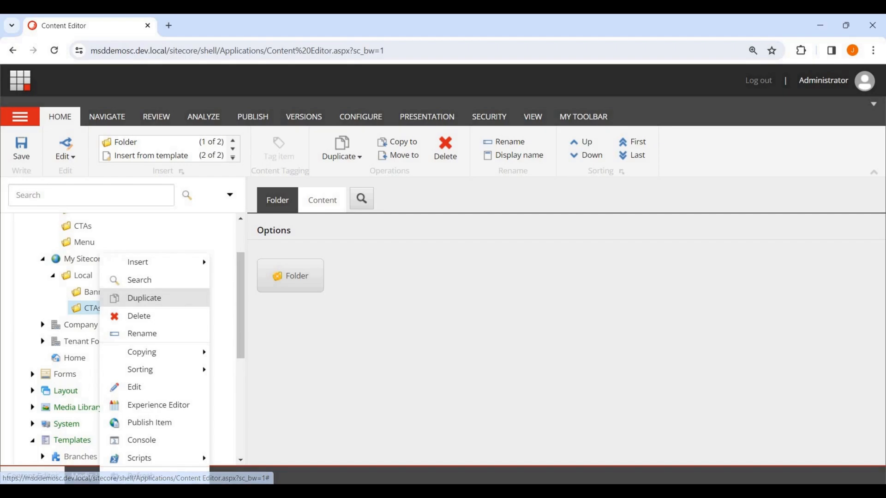
left_click(142, 333)
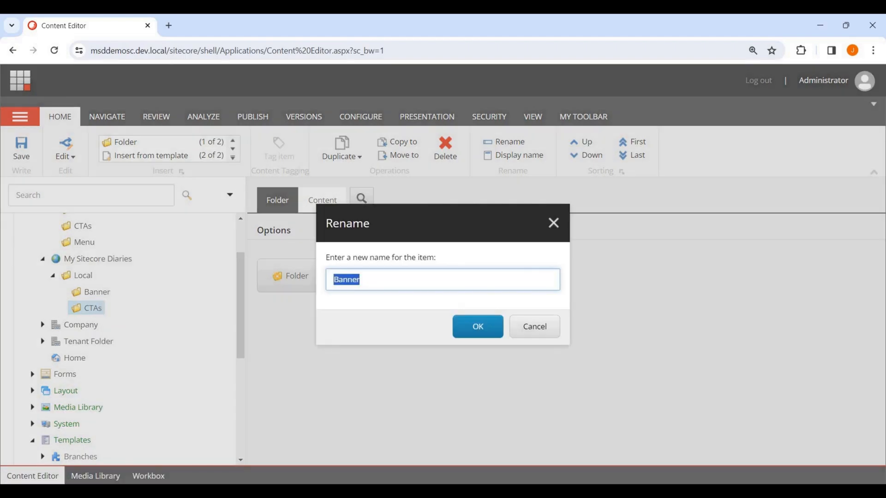
left_click(359, 279)
type("s")
left_click(478, 326)
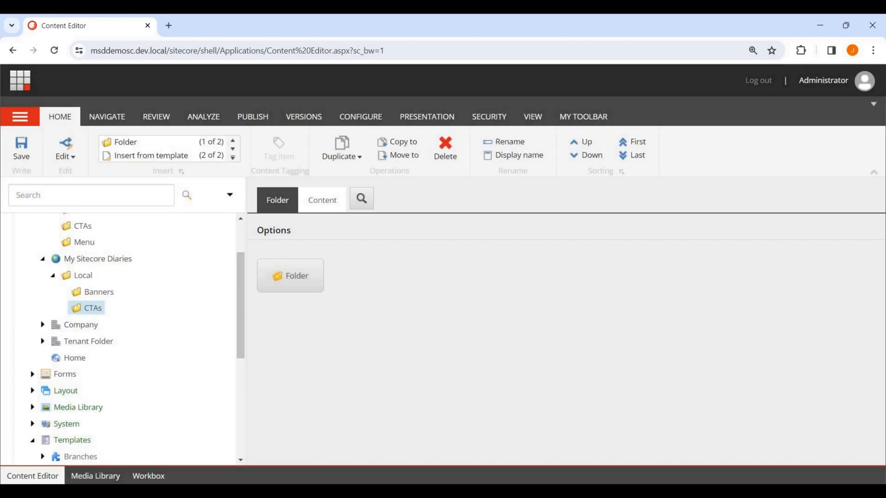
Step: Insert a folder named Menu under the Local folder of My Sitecore Diaries
right_click(83, 276)
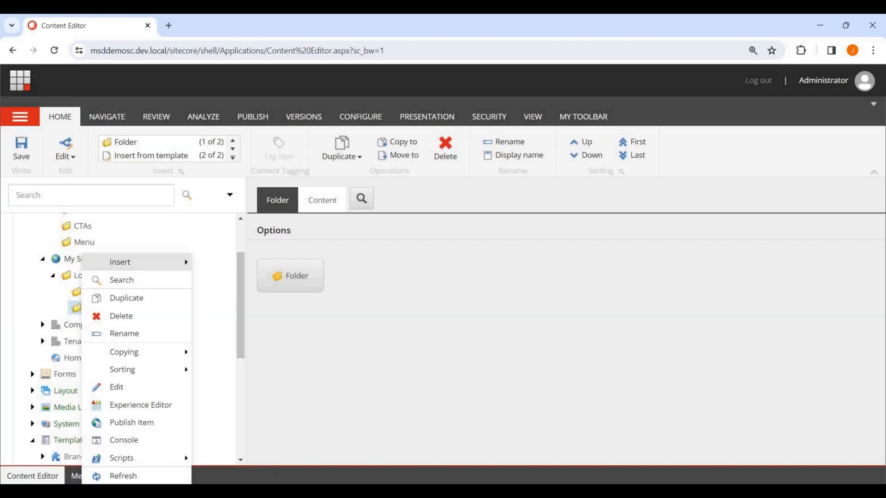
mouse_move(138, 262)
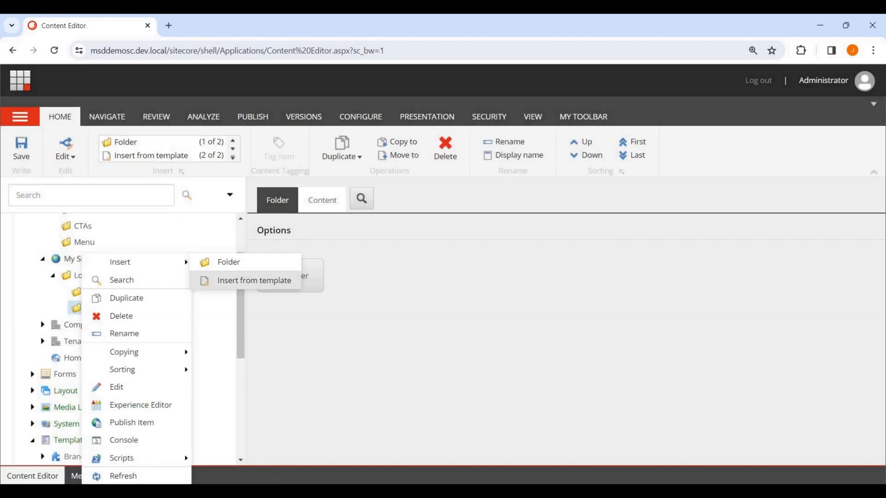
left_click(229, 261)
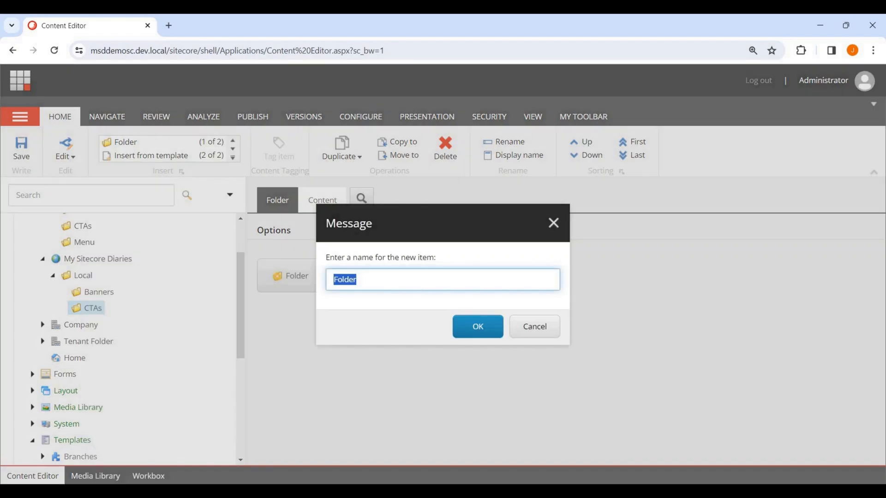
type("Menu")
key("Return")
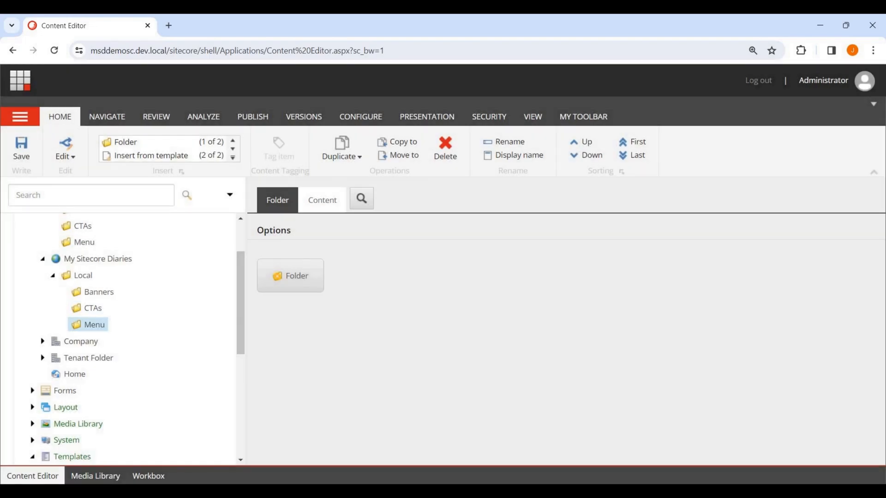
Step: Create a media folder named MSD directly under Media Library
scroll(120, 336, "up", 2)
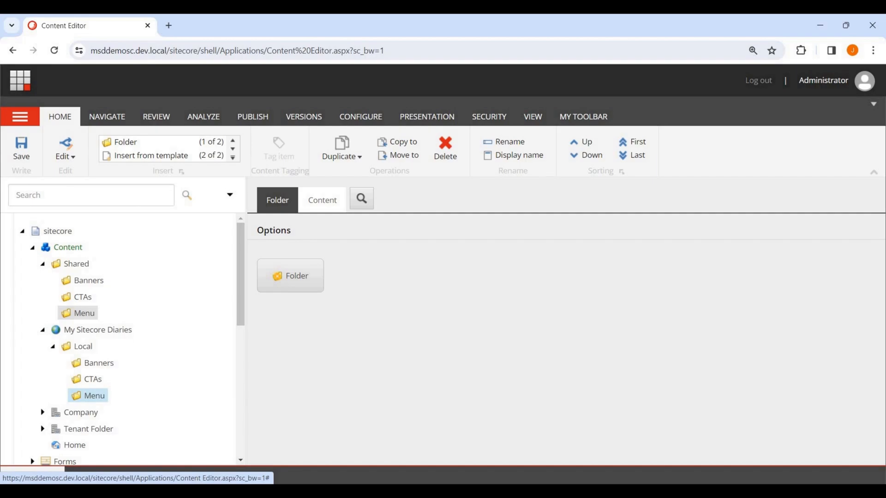
scroll(78, 313, "down", 1)
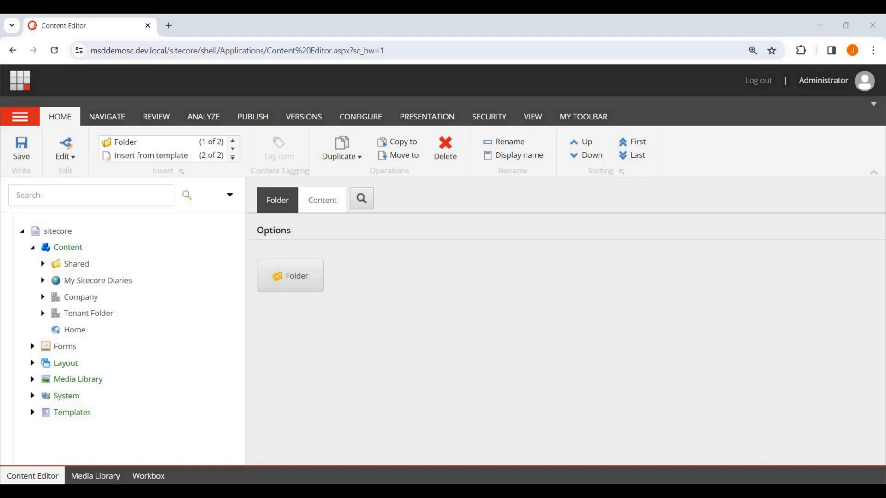
left_click(32, 379)
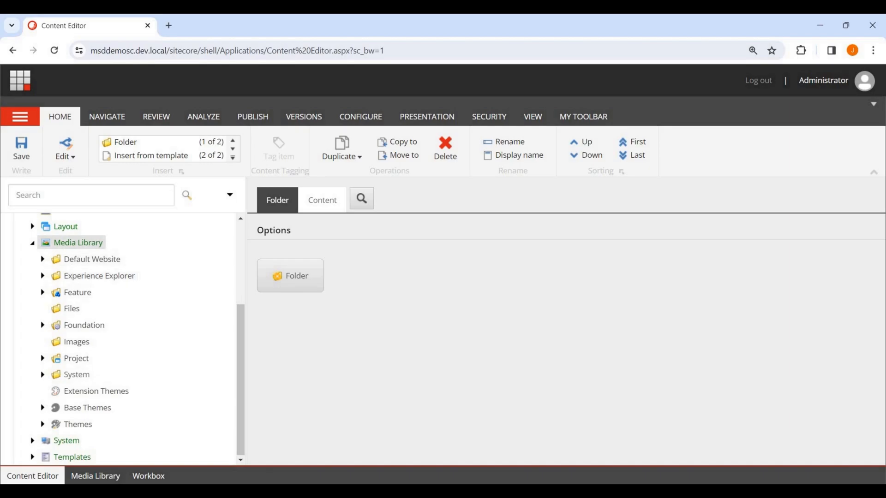
right_click(92, 243)
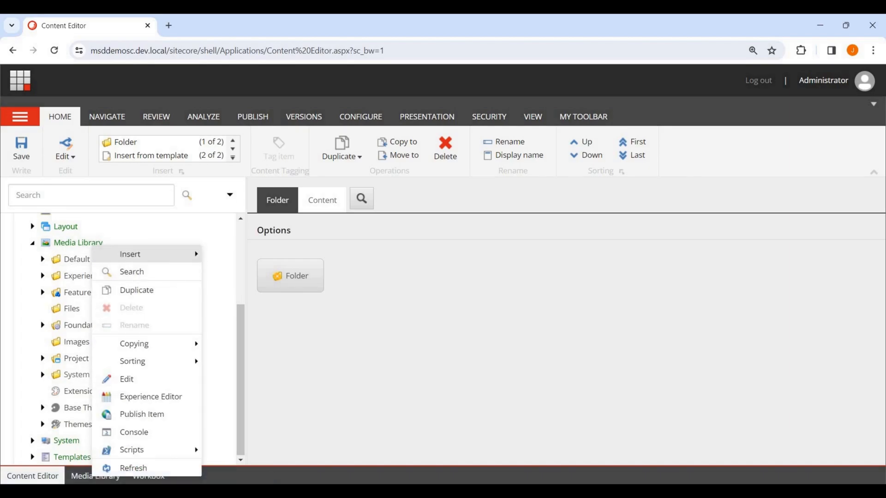
mouse_move(153, 254)
left_click(250, 254)
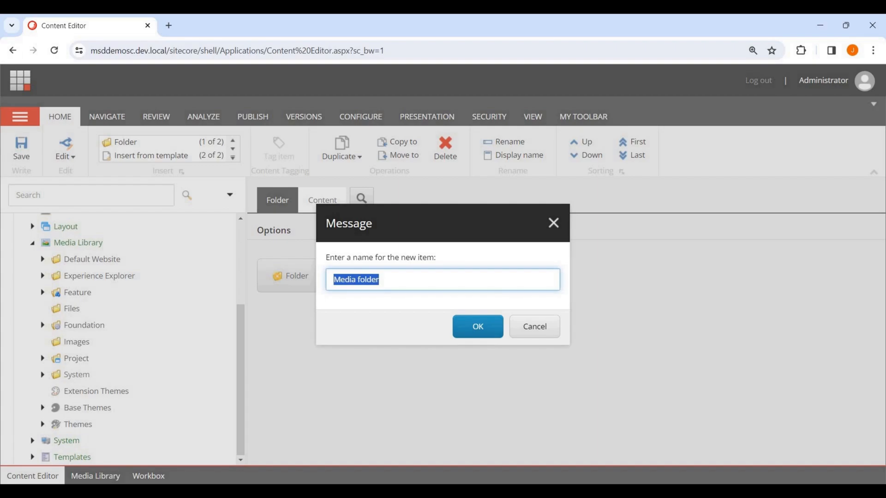
type("M")
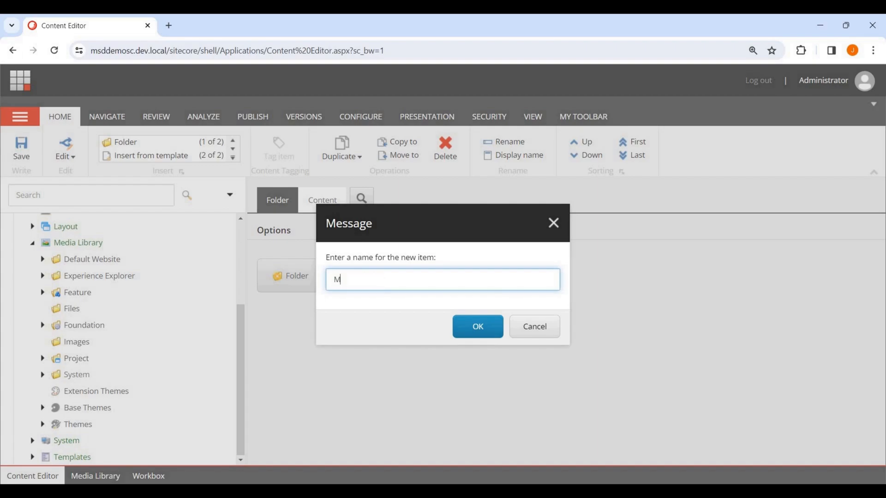
type("SD")
left_click(477, 326)
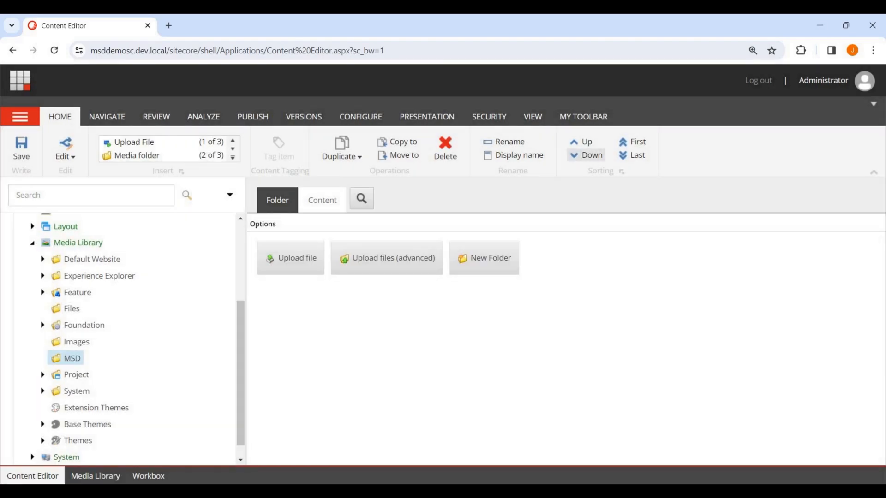
Step: Move the MSD folder to the first position among the Media Library folders
left_click(585, 141)
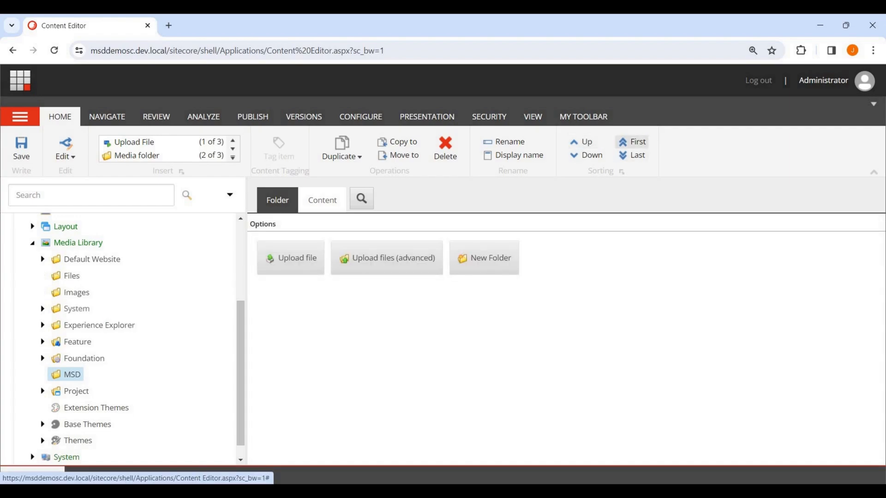
left_click(632, 141)
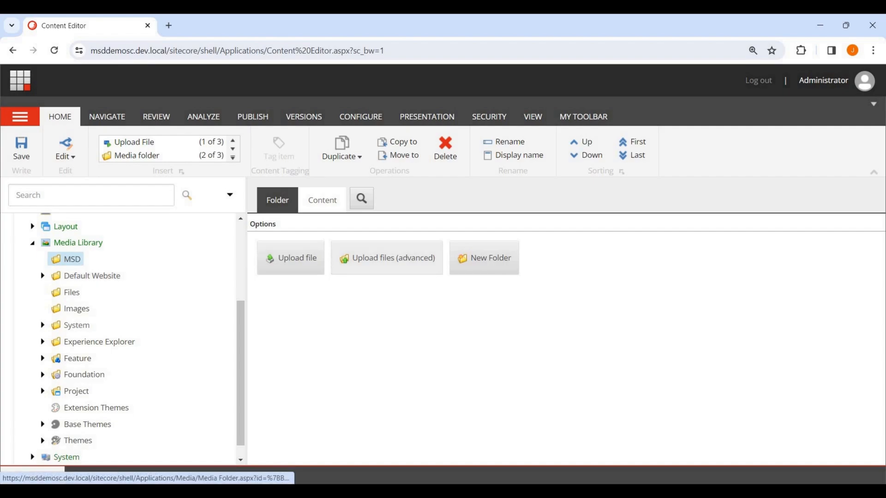
Step: Choose the images 1, 2, 3, Hero Banner and Logo for an advanced multi-file upload to the MSD folder
left_click(290, 257)
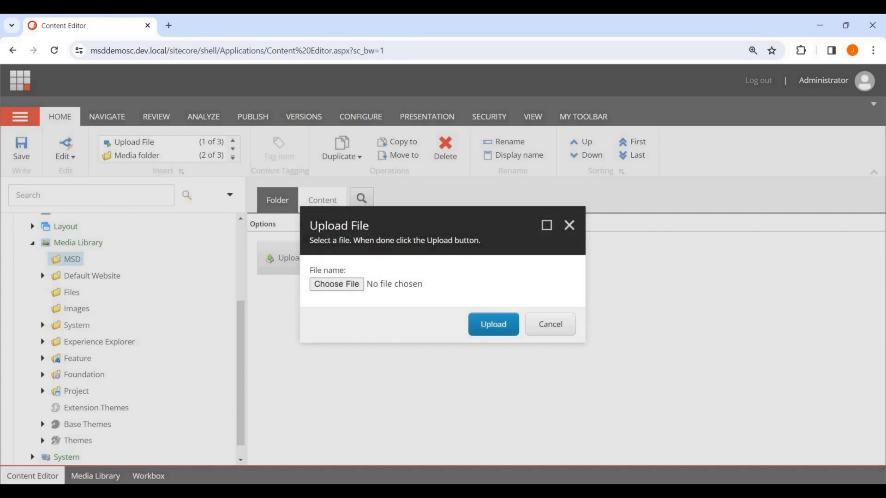
left_click(550, 325)
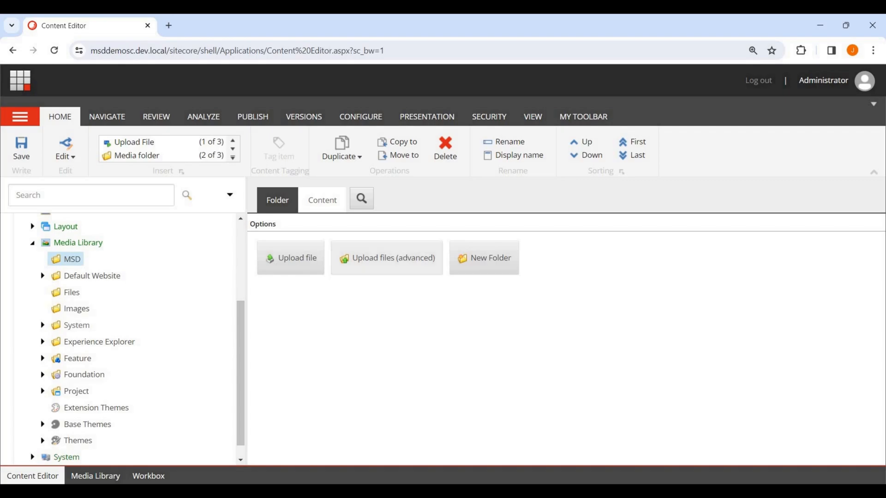
left_click(387, 258)
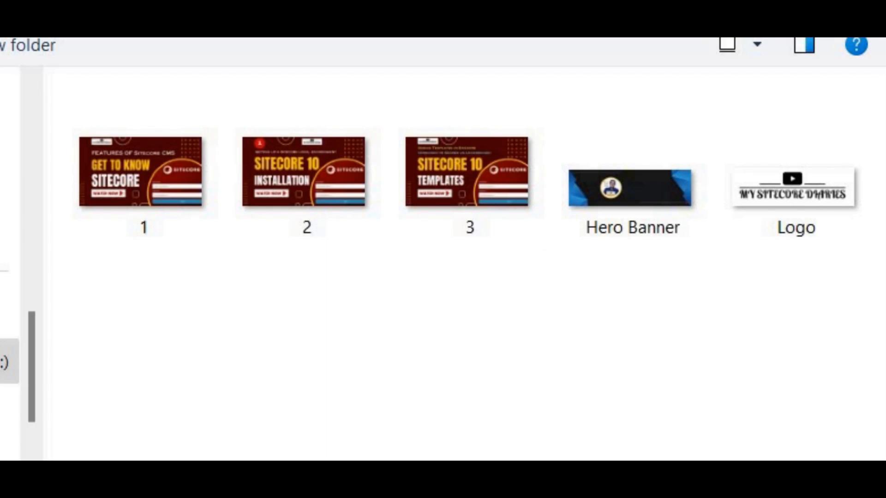
left_click(143, 171)
left_click(306, 171)
left_click(143, 170)
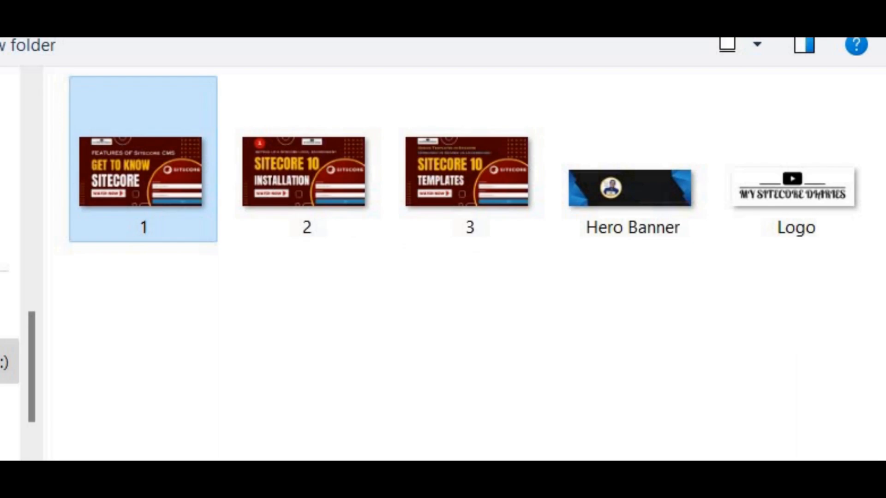
key("Return")
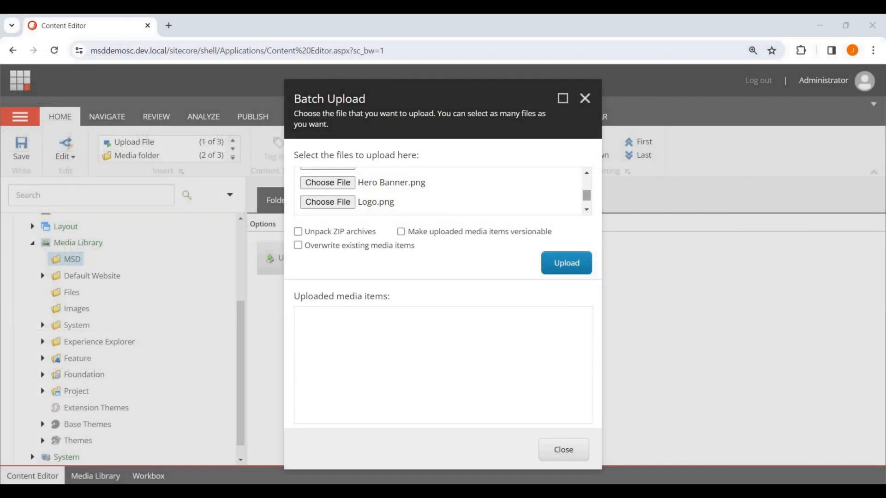
Step: Review the chosen image list, run the batch upload into MSD and close the upload dialog
scroll(443, 191, "up", 1)
scroll(443, 191, "up", 1)
scroll(443, 192, "down", 2)
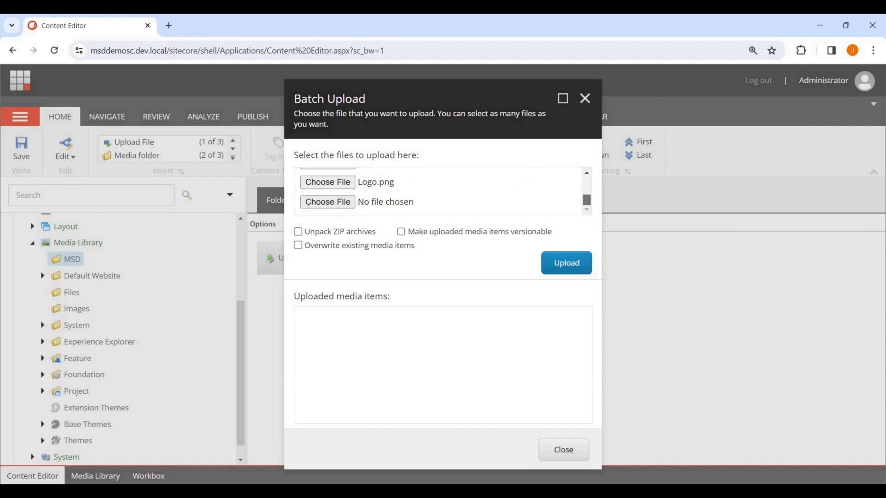
scroll(443, 191, "up", 4)
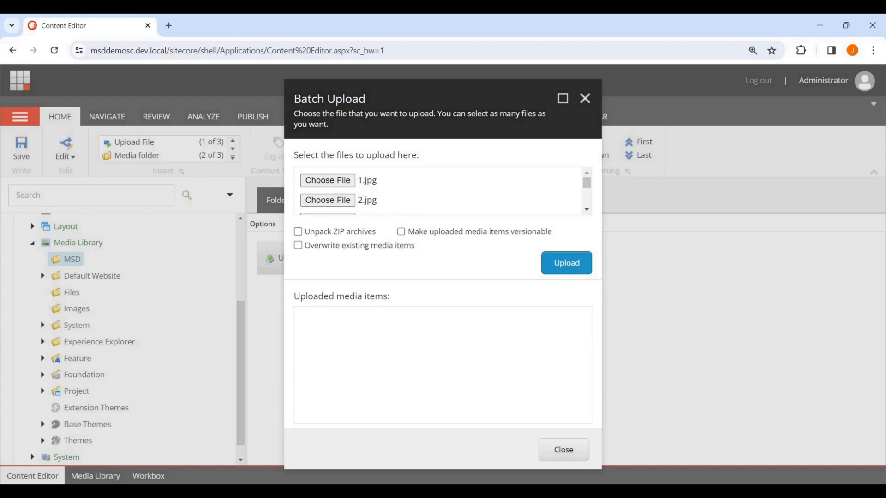
left_click(566, 262)
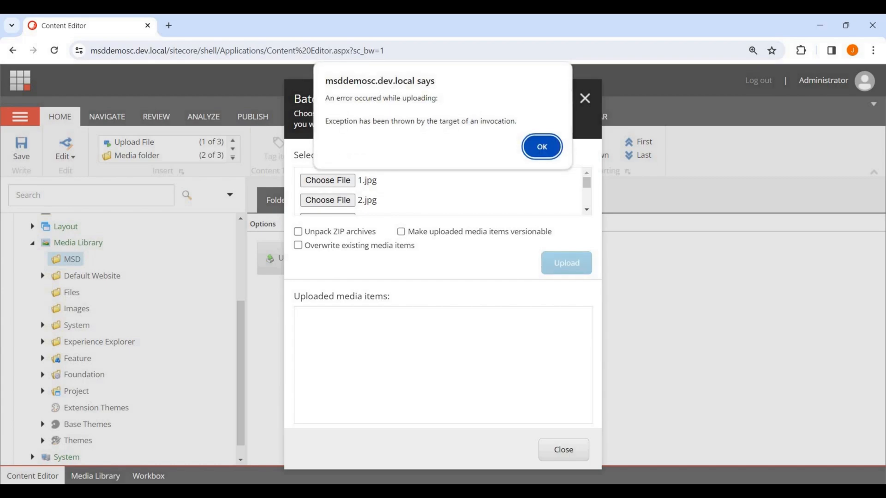
left_click(542, 146)
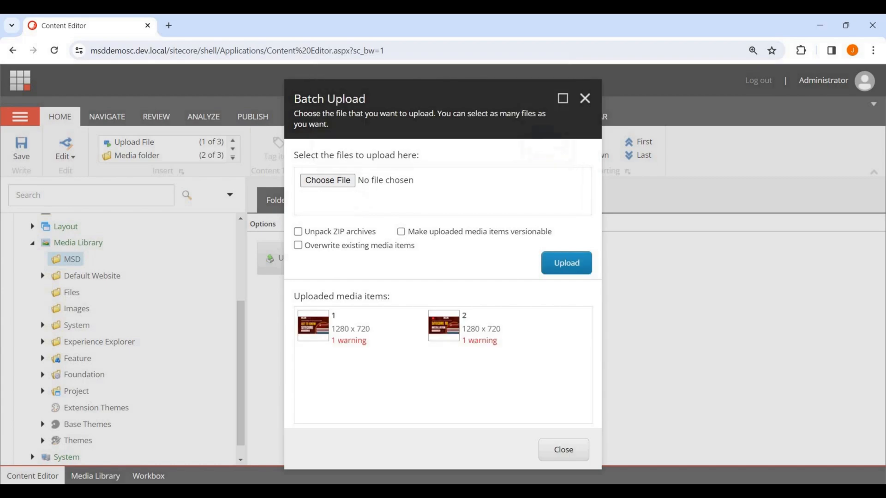
left_click(563, 449)
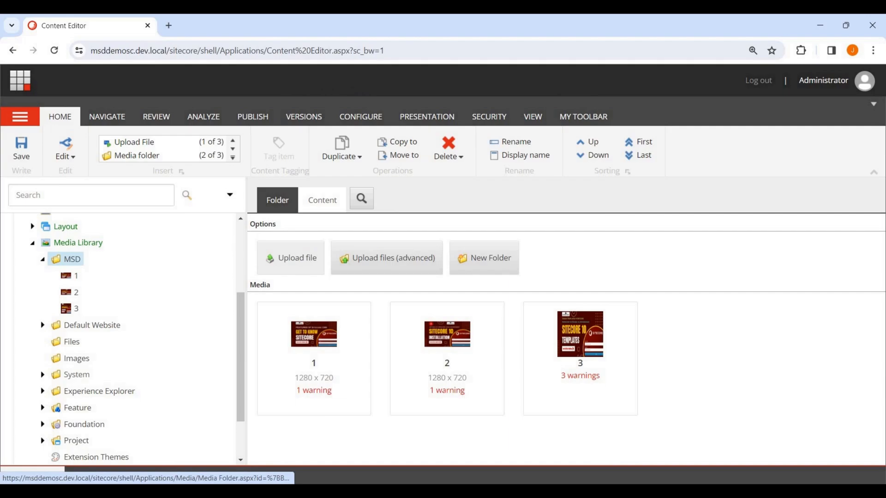
Step: Upload Hero Banner.png and the Logo image to the MSD media folder, one file at a time
left_click(291, 258)
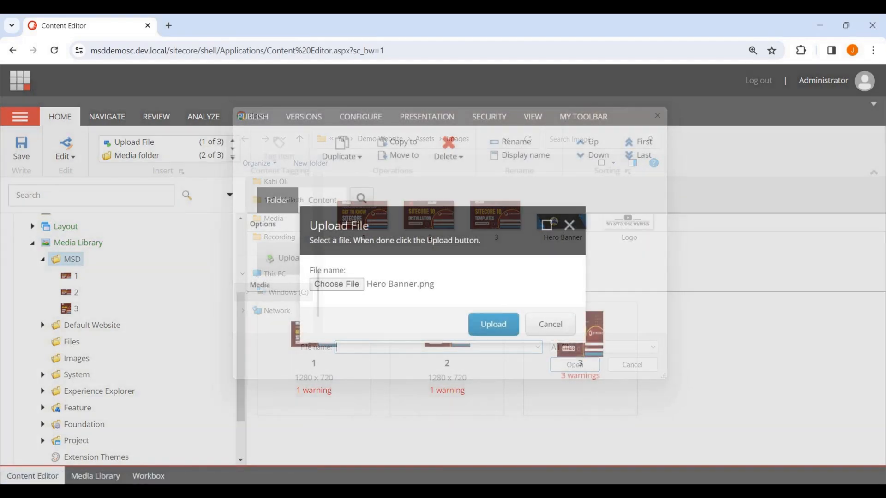
left_click(493, 324)
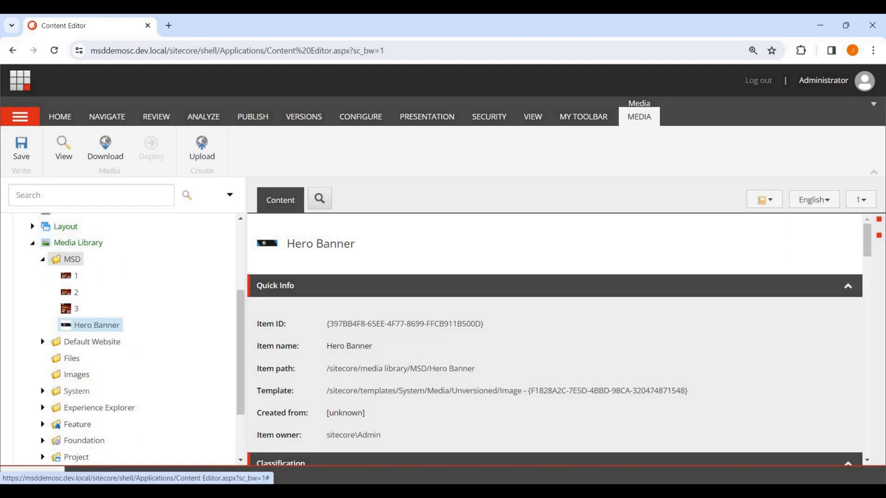
left_click(72, 260)
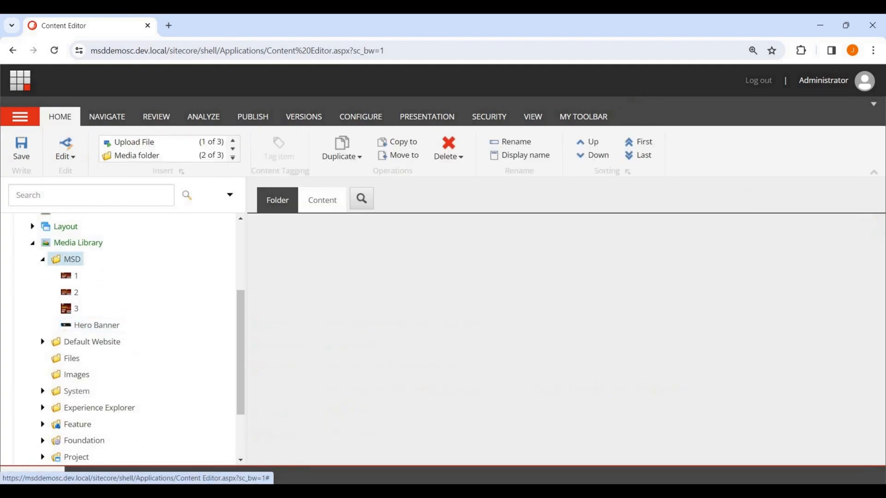
left_click(290, 257)
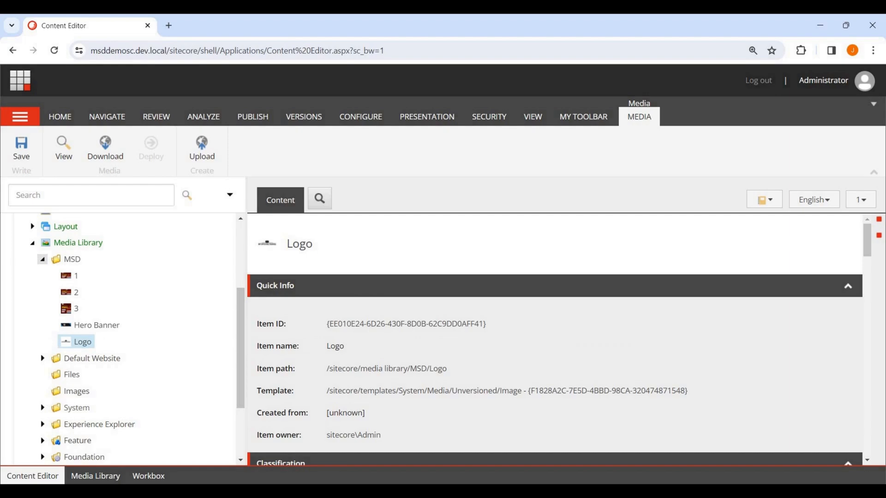
Step: Open the Banners folder under My Sitecore Diaries > Local and examine which item types can be inserted in it
left_click(42, 259)
scroll(122, 339, "up", 3)
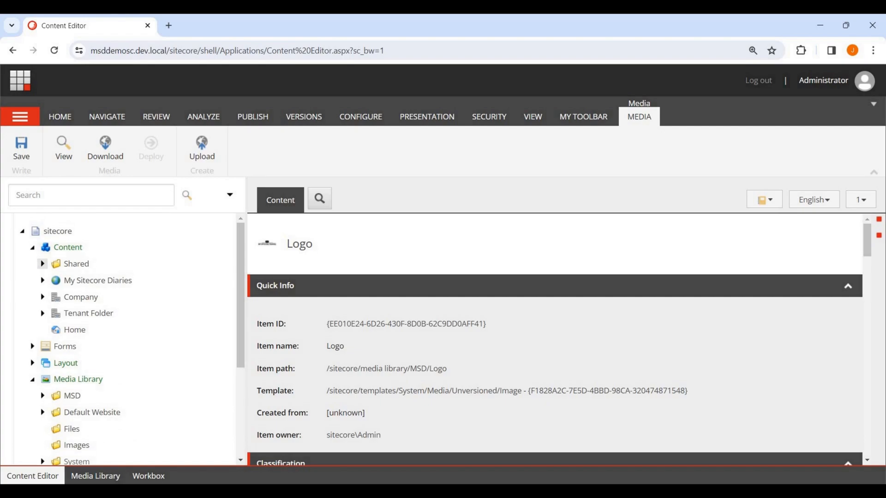
left_click(42, 280)
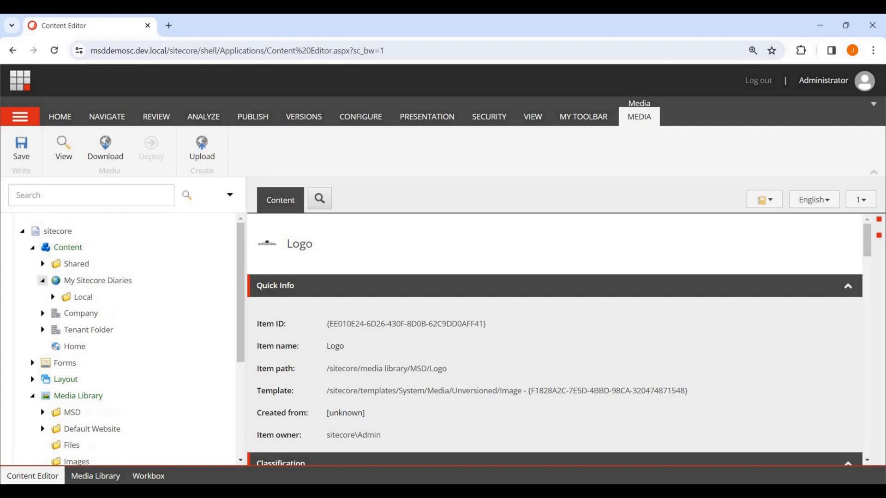
left_click(53, 297)
left_click(98, 313)
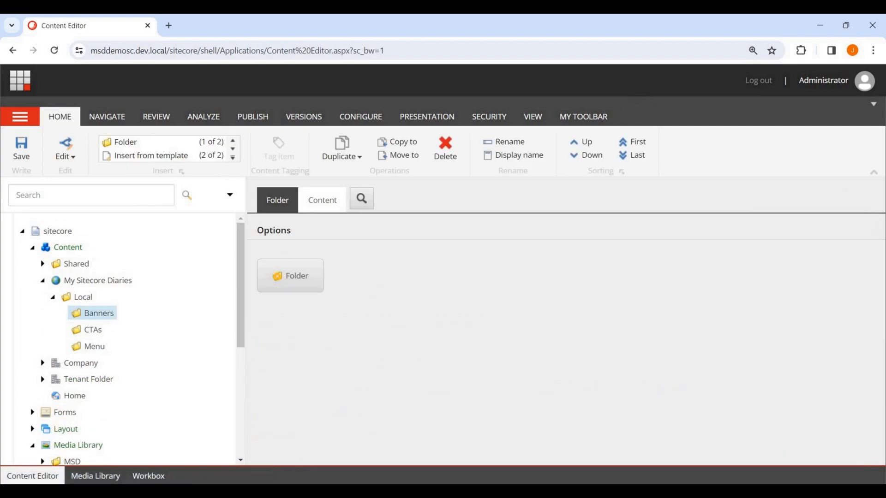
right_click(106, 313)
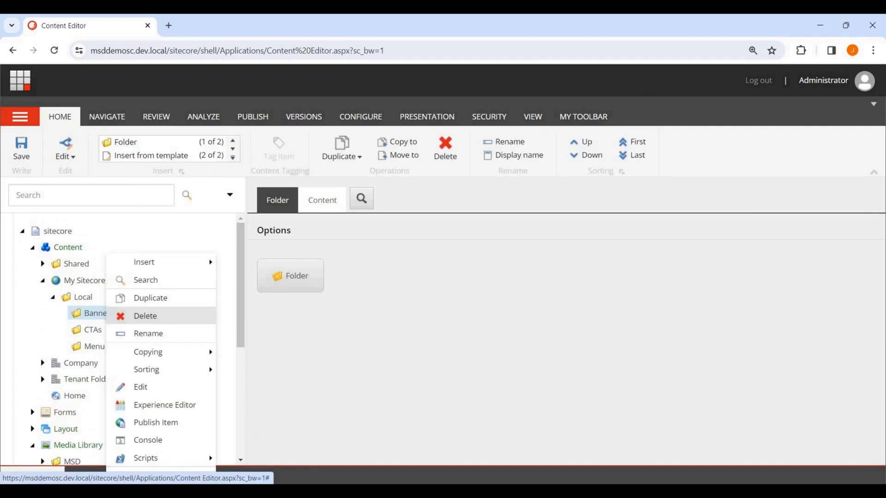
mouse_move(175, 262)
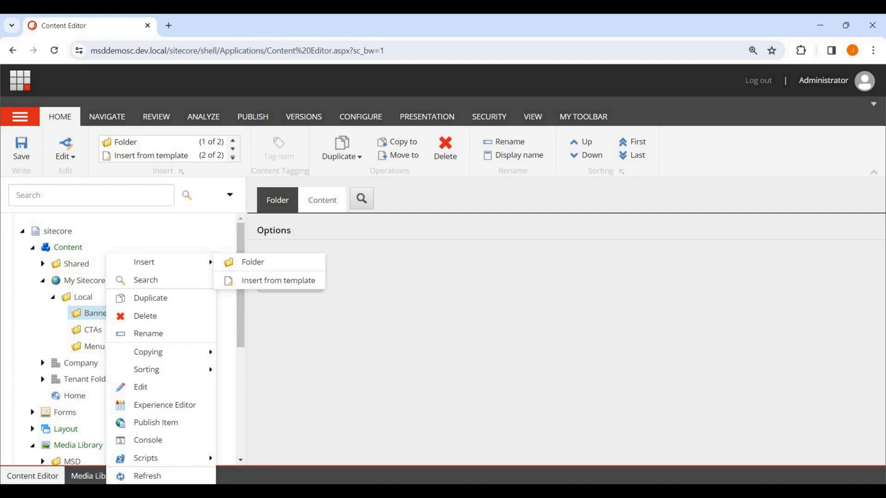
key("Escape")
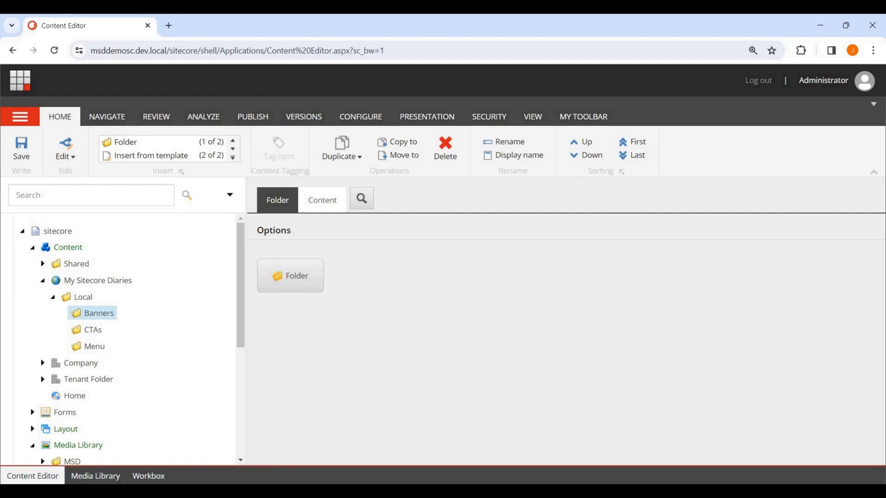
Step: Replace Folder with the Hero Banner data template in the Banners folder's insert options, save, and check the available insert choices
left_click(361, 117)
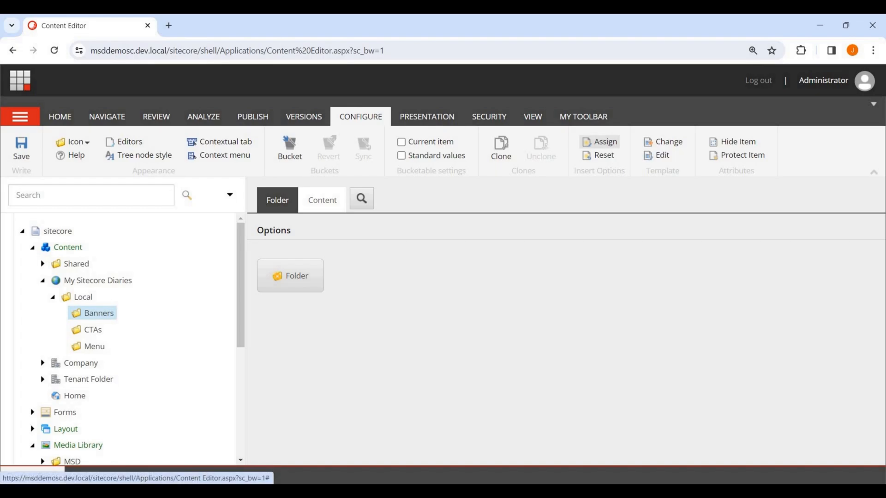
left_click(599, 142)
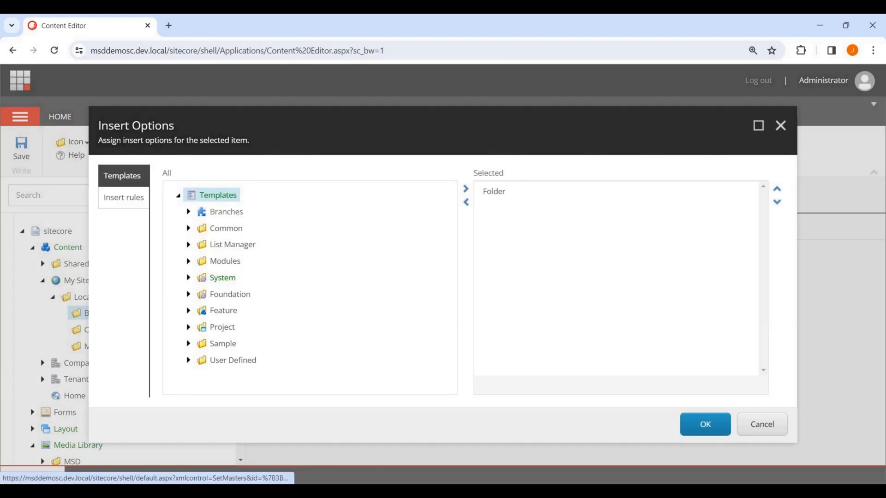
left_click(189, 360)
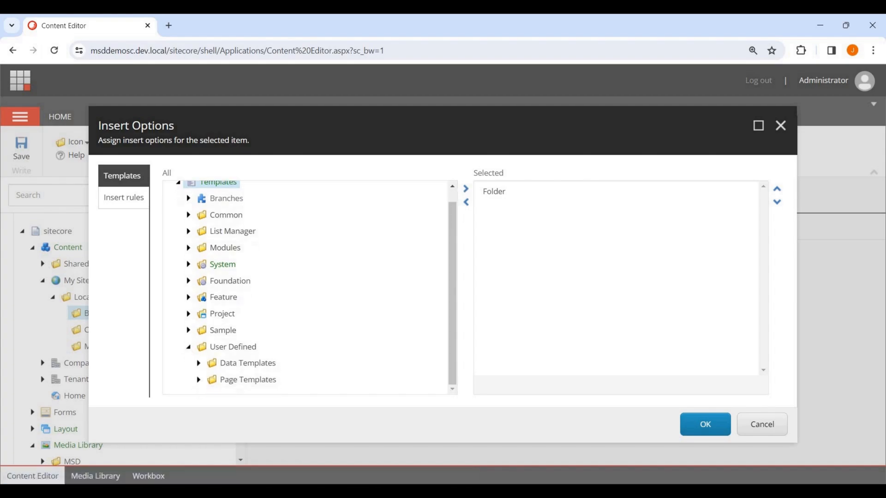
left_click(198, 363)
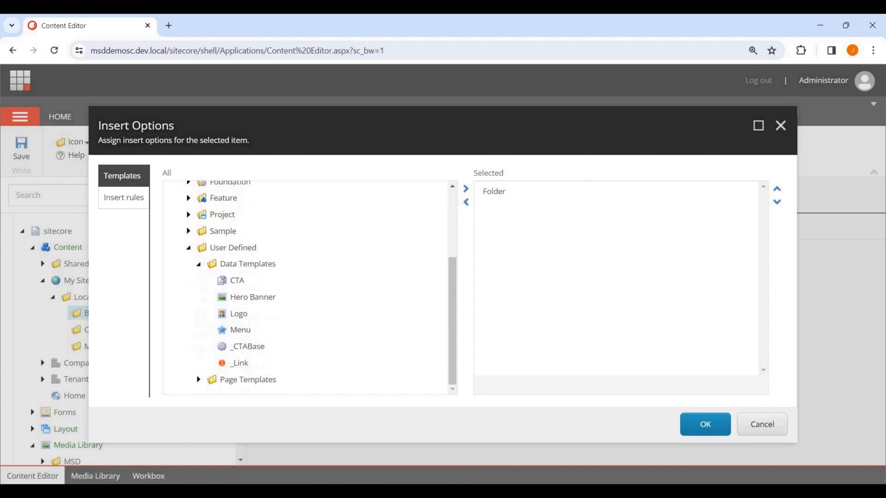
left_click(246, 297)
left_click(466, 189)
left_click(494, 191)
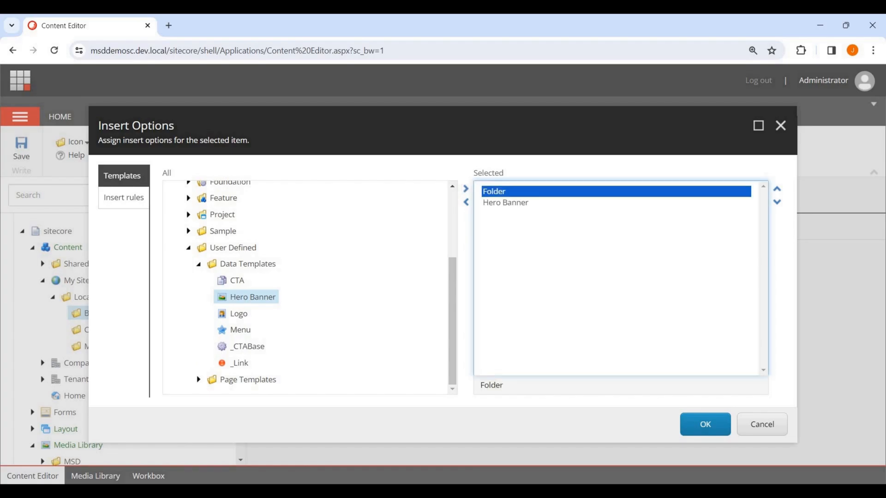
left_click(466, 202)
left_click(705, 423)
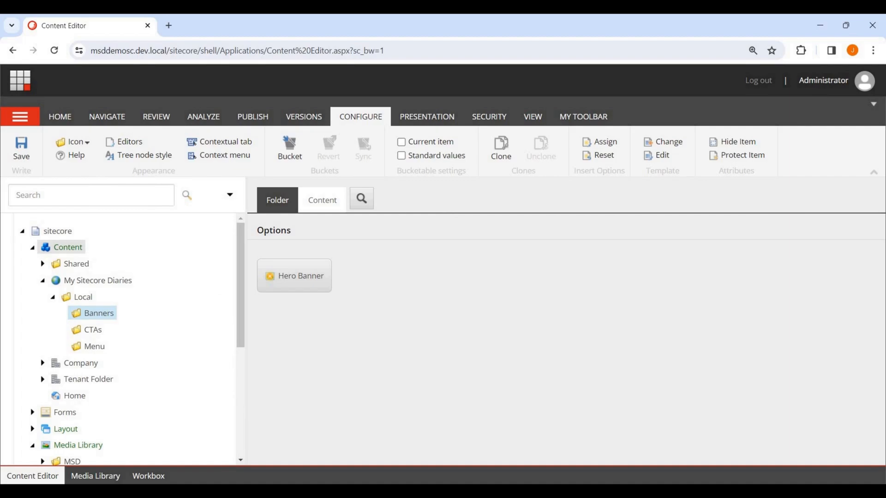
left_click(21, 148)
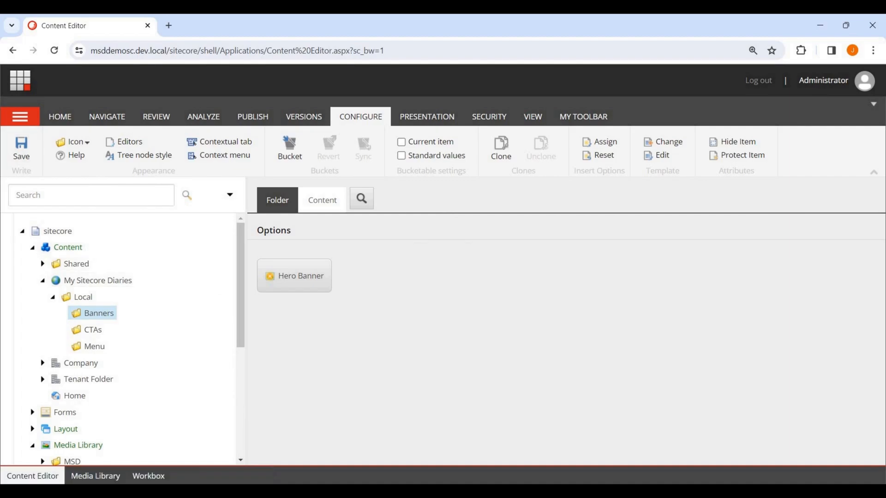
right_click(94, 314)
mouse_move(146, 262)
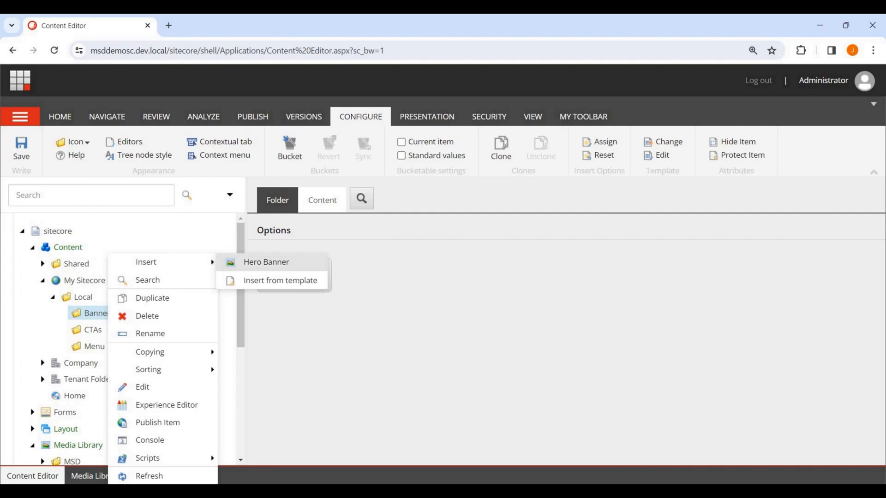
left_click(295, 341)
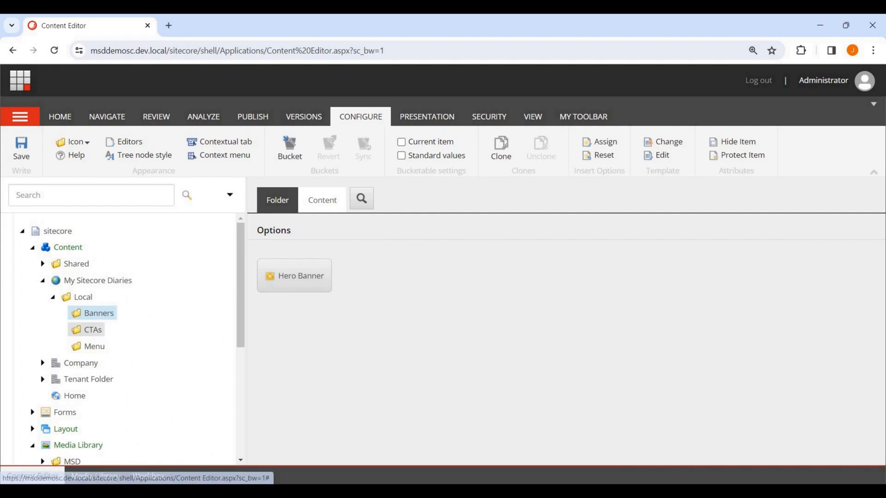
Step: Replace Folder with the CTA data template in the insert options of the CTAs folder under My Sitecore Diaries > Local
left_click(92, 330)
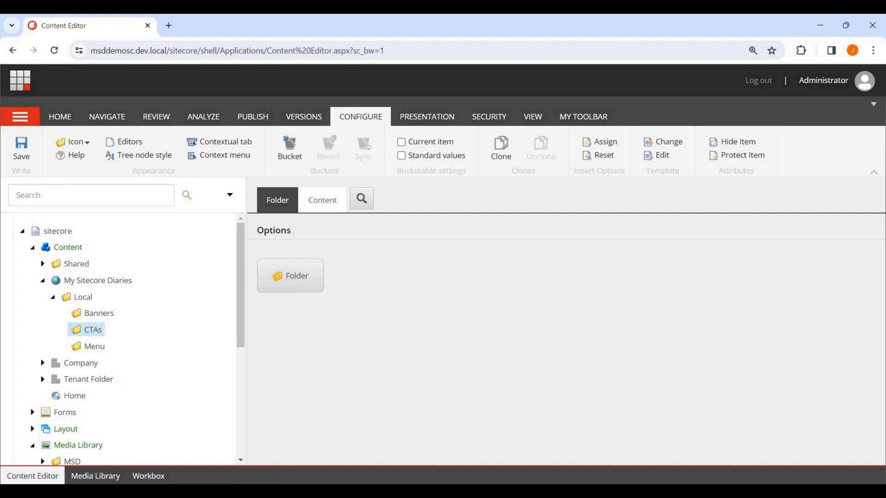
left_click(600, 141)
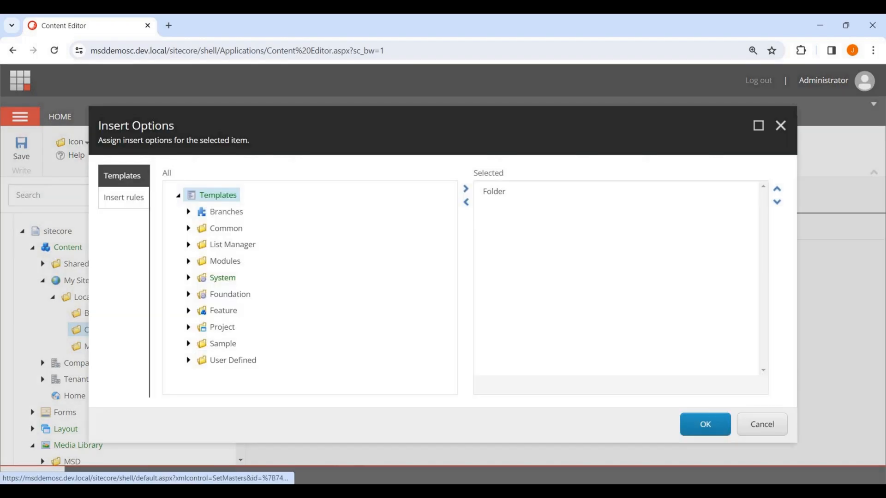
left_click(494, 191)
left_click(465, 202)
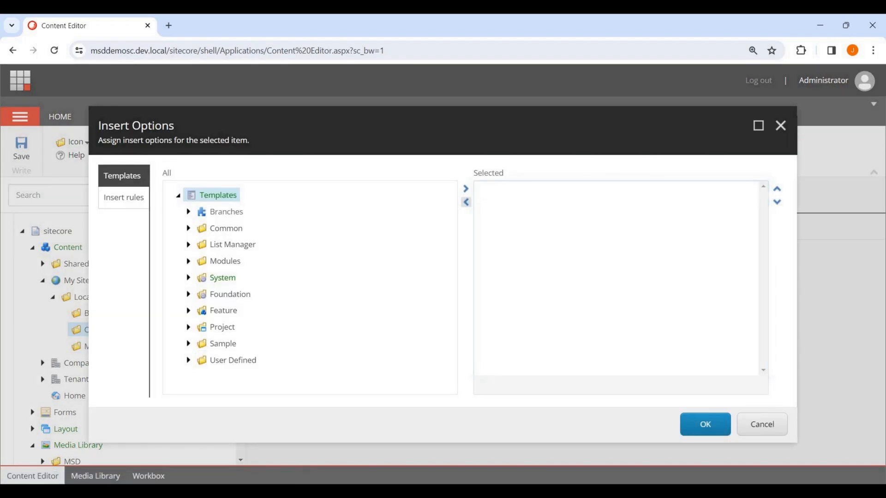
left_click(189, 360)
scroll(198, 363, "down", 1)
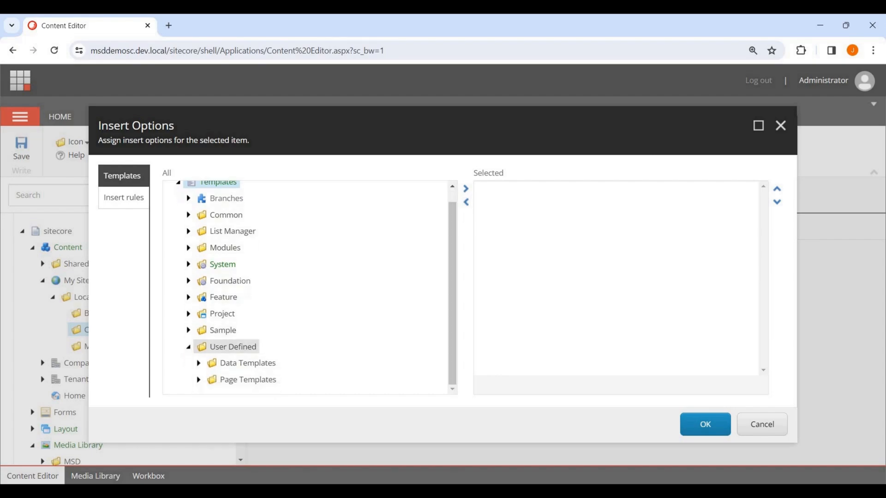
left_click(199, 363)
scroll(230, 322, "down", 2)
left_click(235, 281)
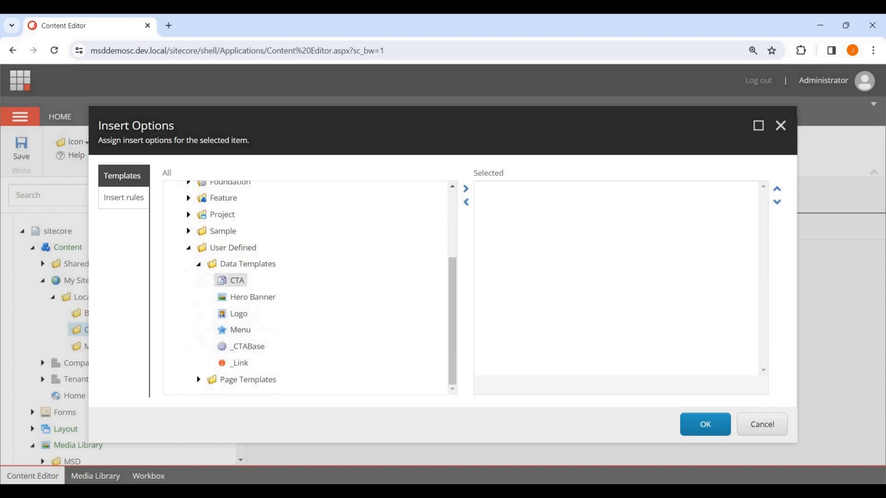
left_click(466, 188)
left_click(705, 424)
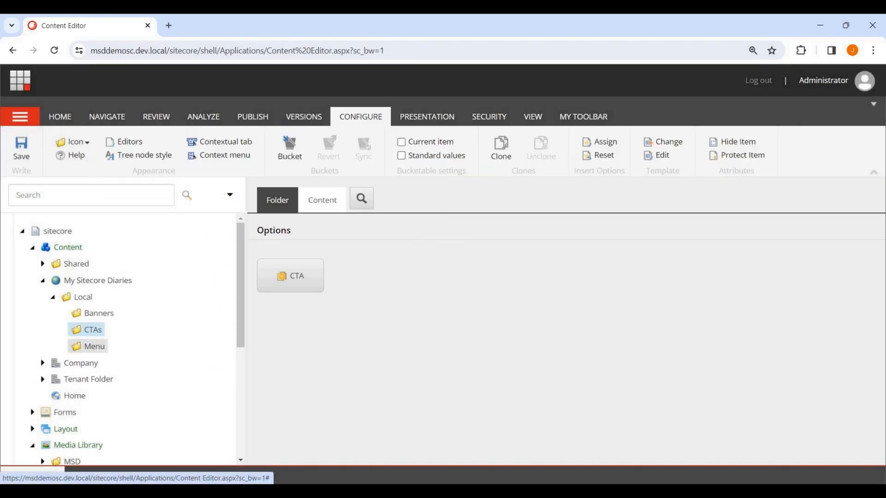
Step: Replace Folder with the Menu data template in the insert options of the Local Menu folder, and save
left_click(94, 346)
left_click(600, 142)
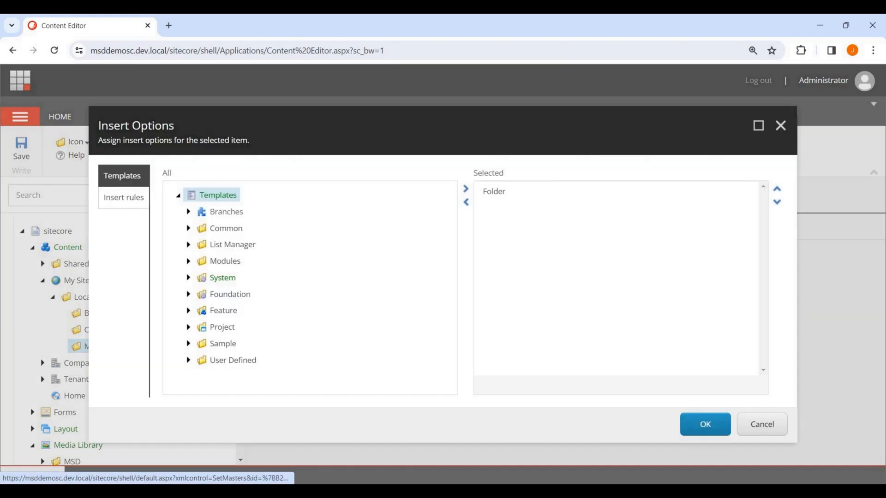
left_click(494, 191)
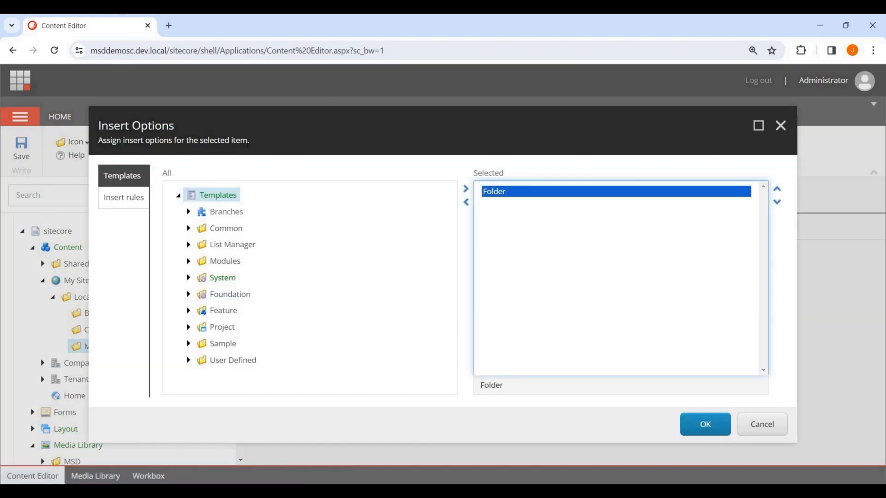
left_click(466, 202)
left_click(188, 359)
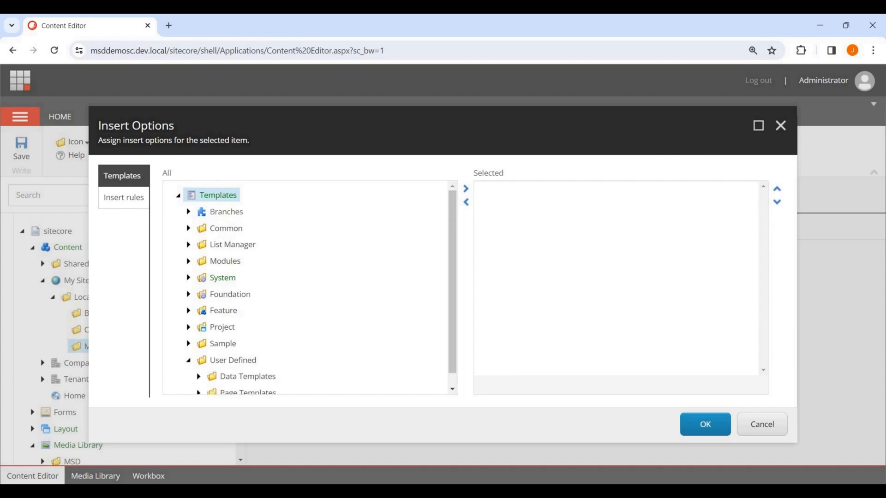
scroll(198, 363, "down", 1)
left_click(198, 363)
scroll(199, 351, "down", 3)
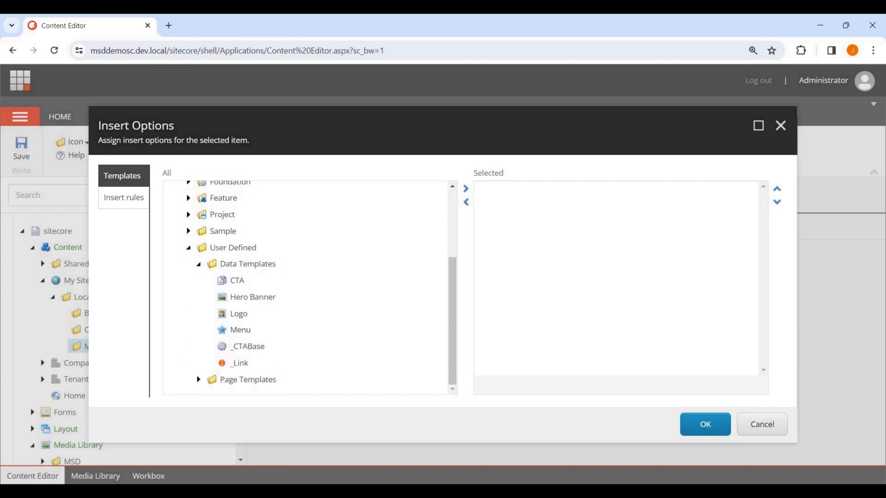
left_click(466, 188)
left_click(704, 424)
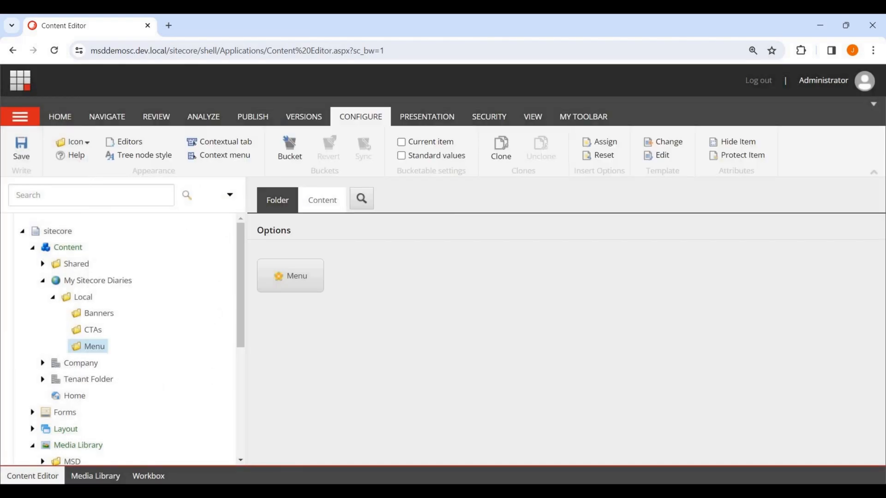
left_click(22, 149)
Step: Replace Folder with the Hero Banner data template in the insert options of the Banners folder under Shared
left_click(43, 264)
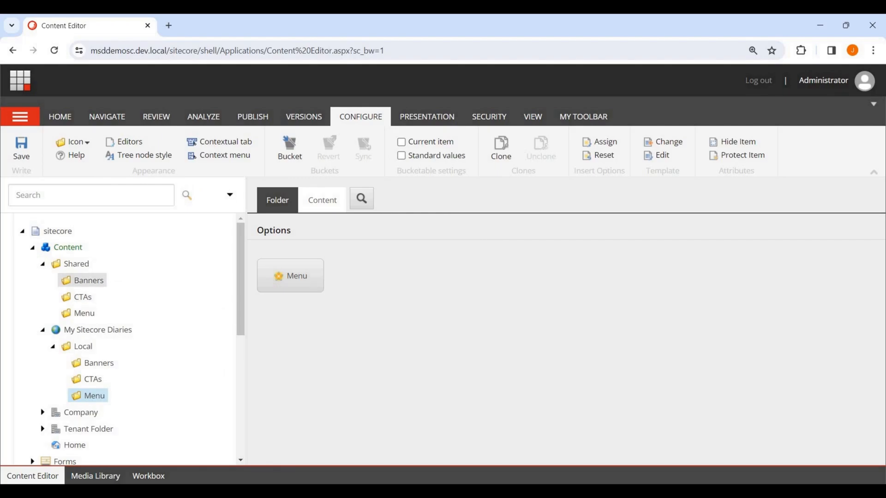
left_click(88, 280)
left_click(599, 142)
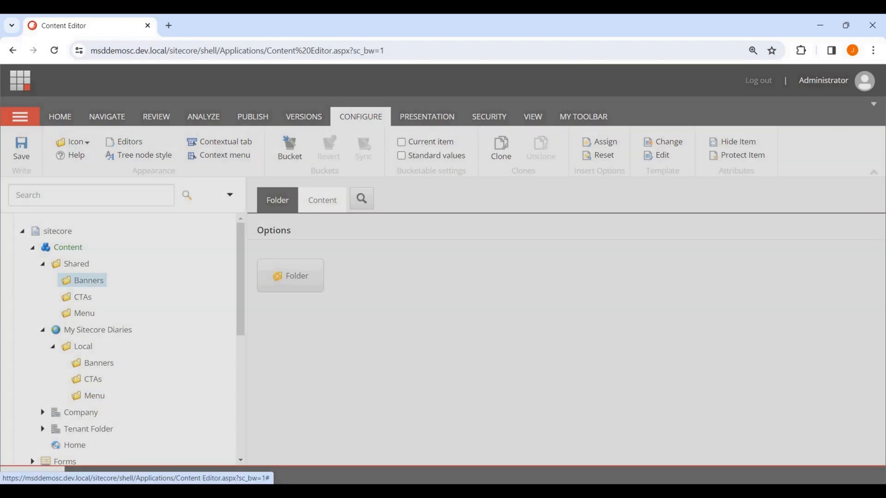
left_click(493, 191)
left_click(465, 202)
left_click(188, 360)
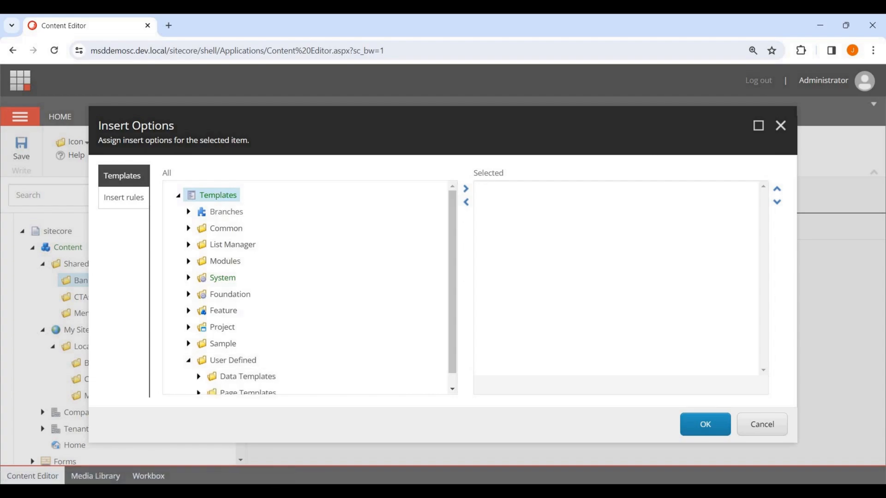
scroll(194, 362, "down", 1)
left_click(199, 363)
scroll(231, 323, "down", 2)
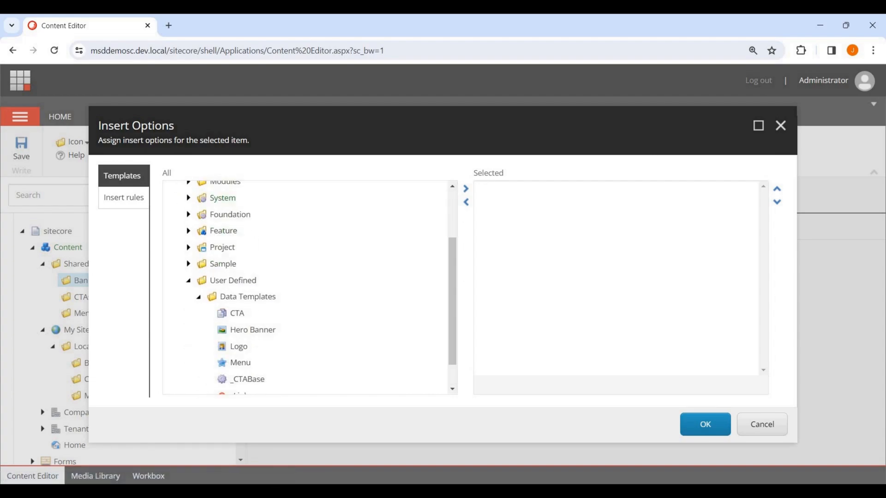
left_click(466, 189)
left_click(705, 424)
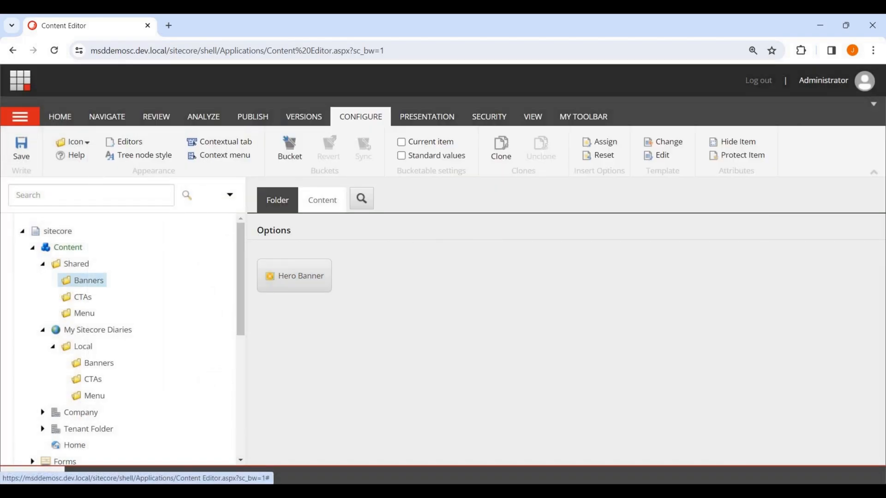
Step: Try to replace Folder with the CTA data template in the Shared CTAs folder's insert options, and save
left_click(78, 296)
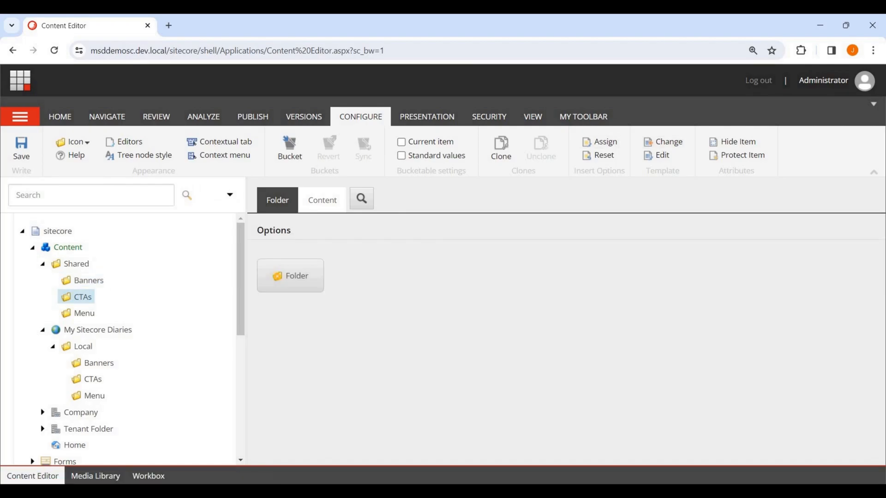
left_click(600, 142)
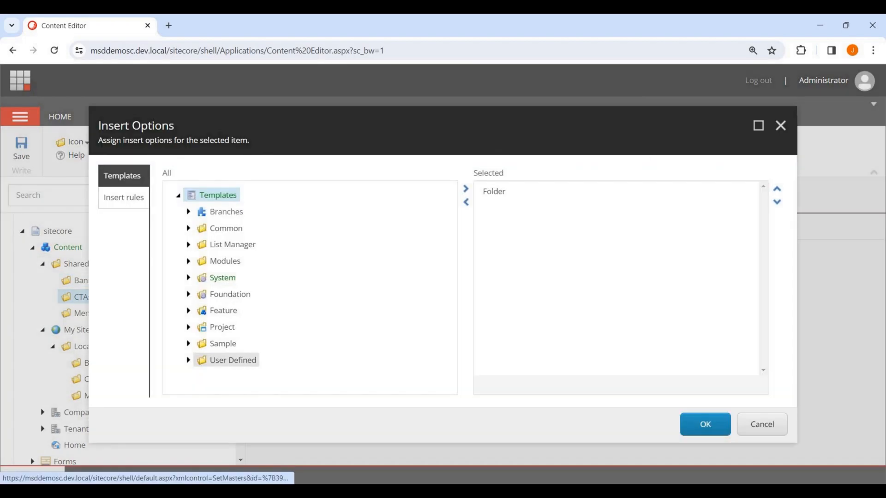
left_click(188, 360)
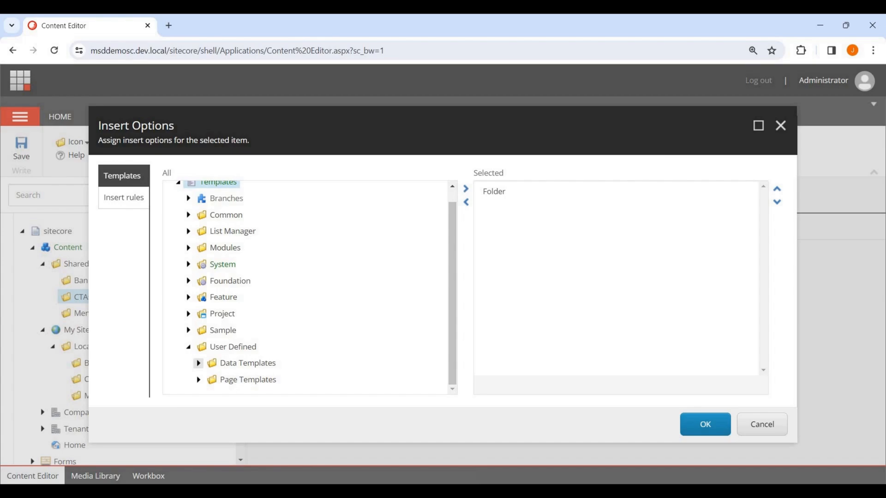
left_click(198, 360)
scroll(244, 309, "down", 2)
left_click(237, 280)
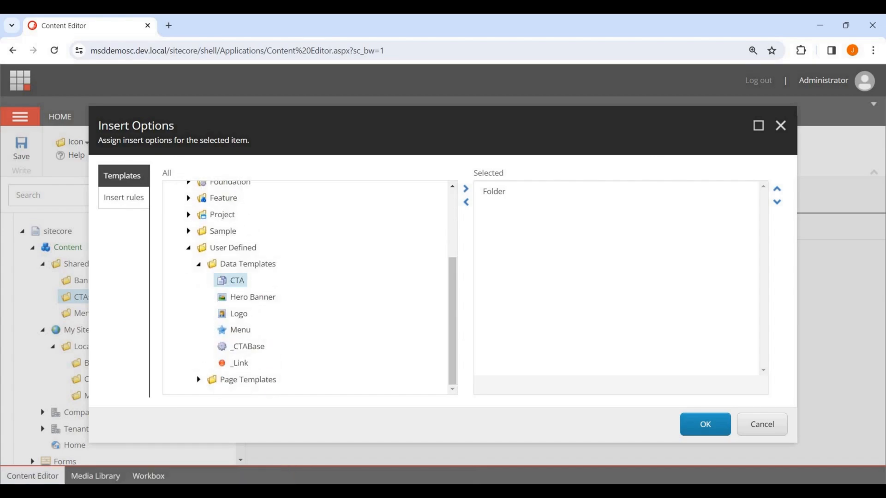
left_click(494, 192)
left_click(705, 423)
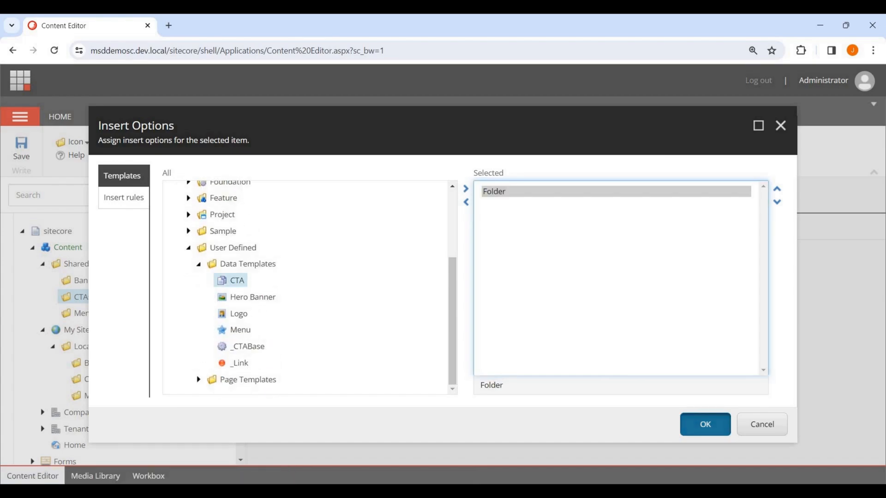
left_click(21, 149)
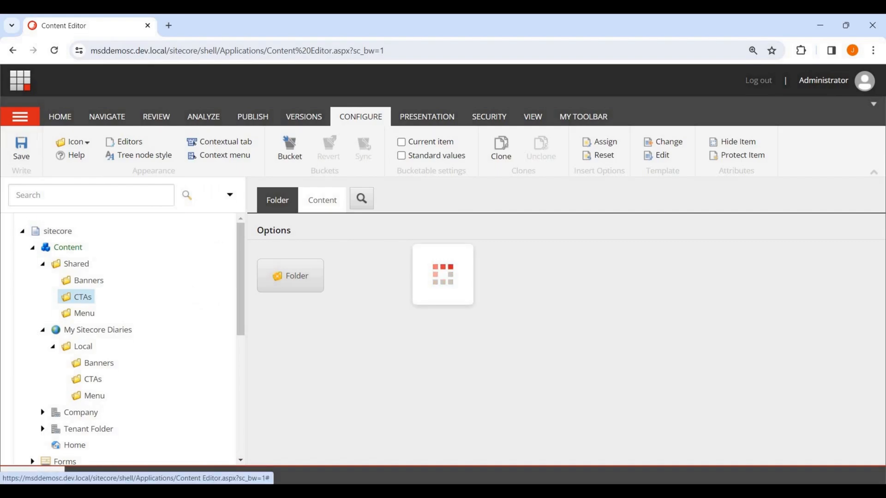
Step: Replace Folder with the Menu data template in the insert options of the Shared Menu folder, and save
left_click(84, 313)
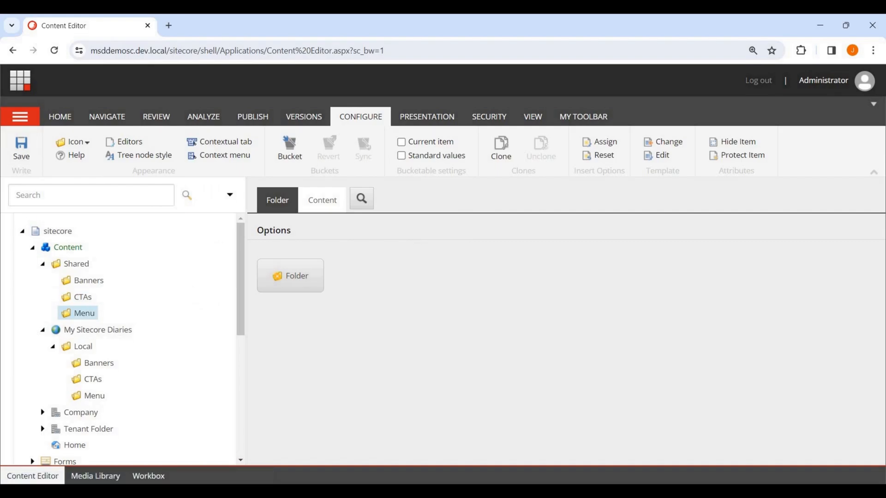
left_click(599, 141)
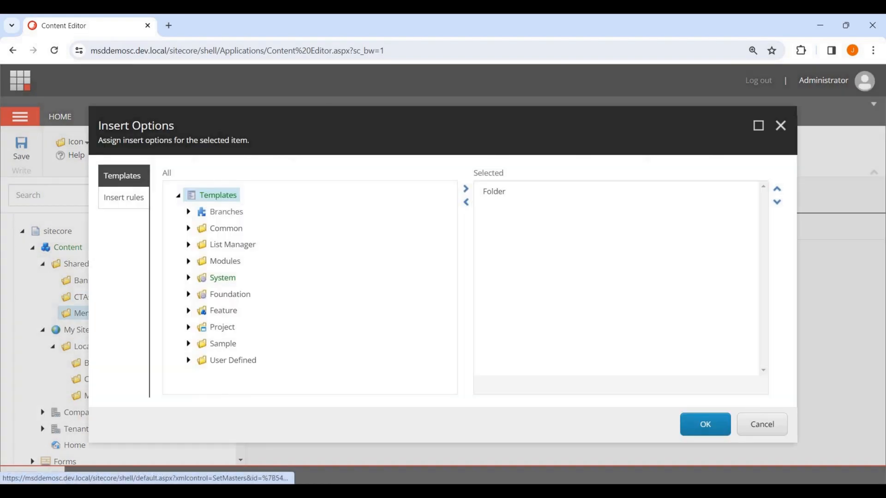
left_click(494, 191)
left_click(466, 202)
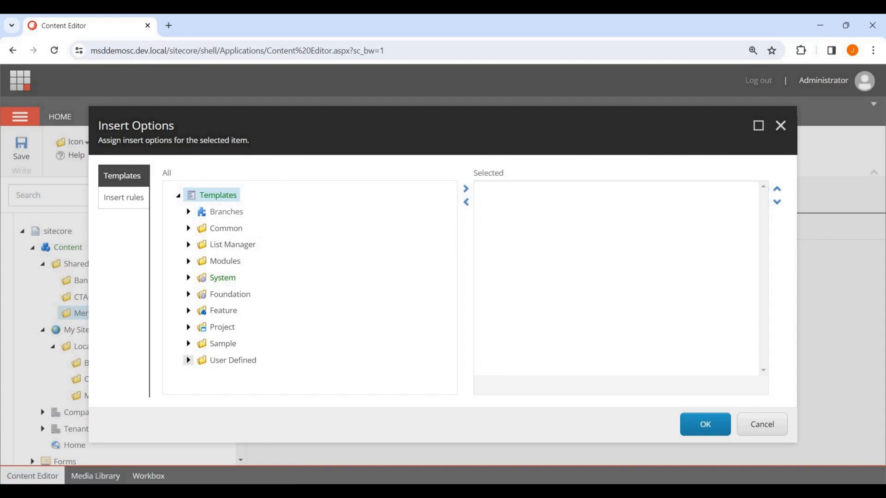
left_click(188, 360)
scroll(194, 361, "down", 1)
left_click(198, 363)
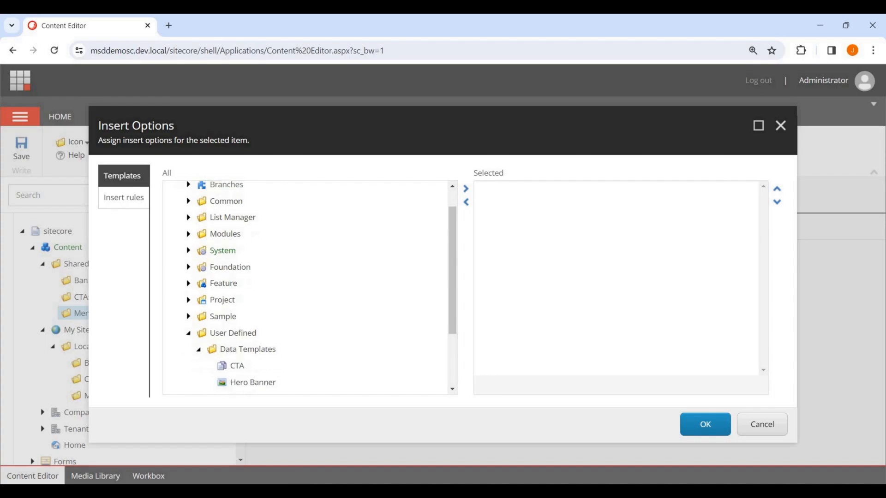
scroll(221, 323, "down", 2)
left_click(234, 330)
left_click(466, 188)
left_click(705, 424)
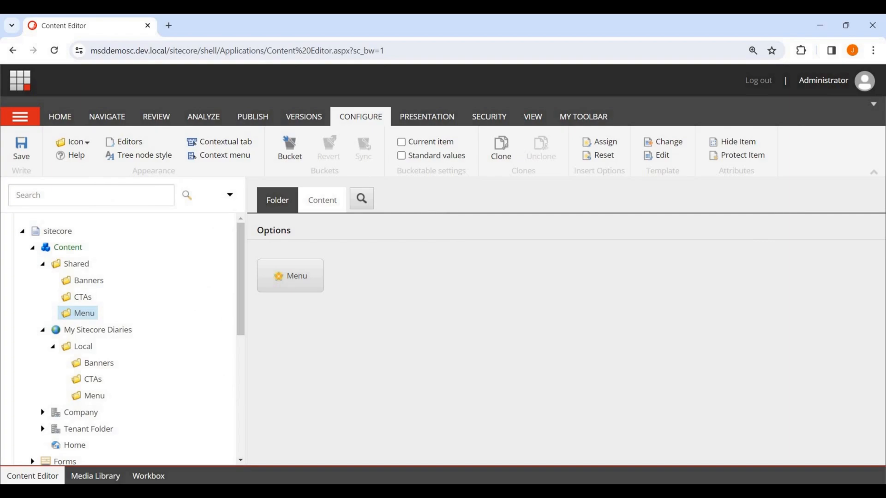
left_click(21, 148)
Step: Insert a Hero Banner item named Hero Banner in the Local Banners folder and look through its fields
left_click(43, 264)
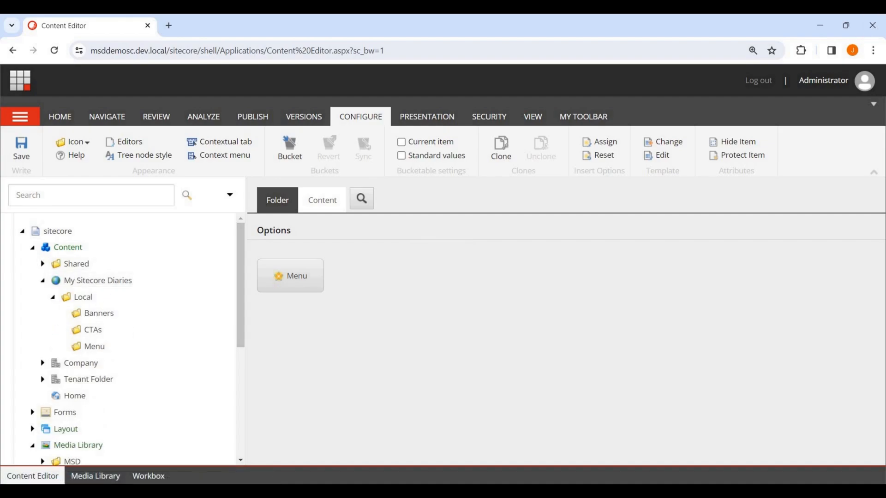
left_click(99, 313)
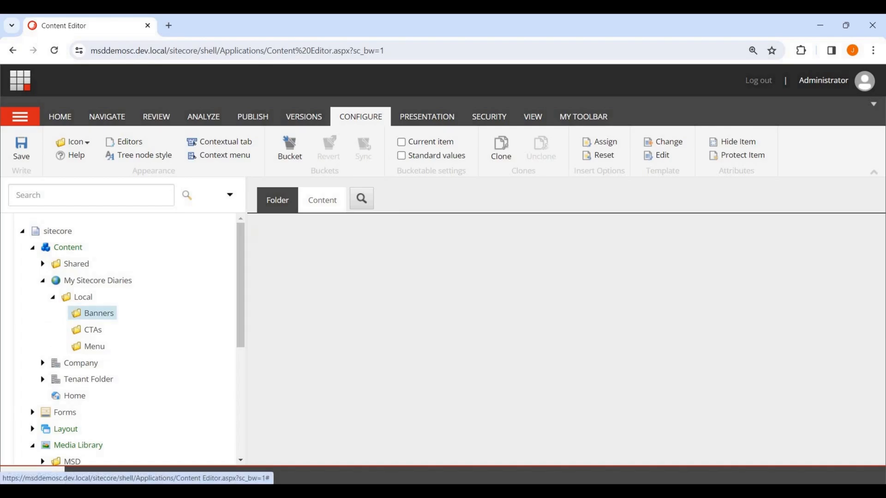
right_click(106, 315)
mouse_move(146, 261)
left_click(266, 261)
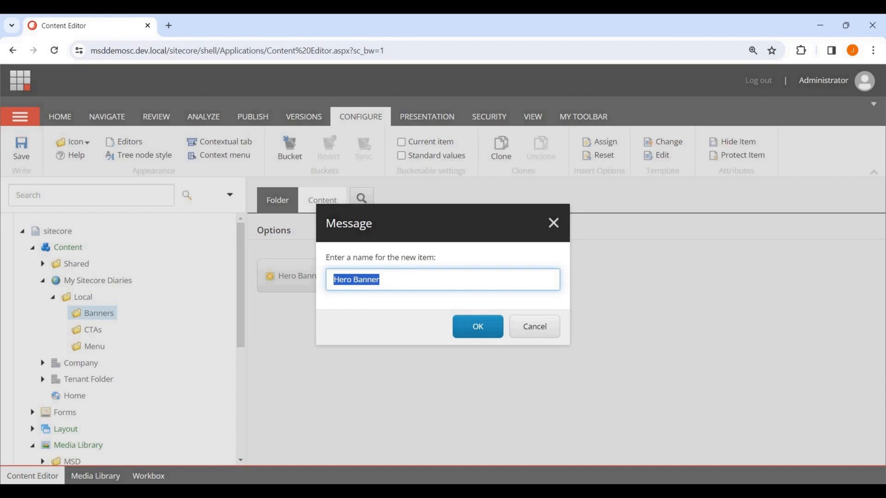
left_click(477, 326)
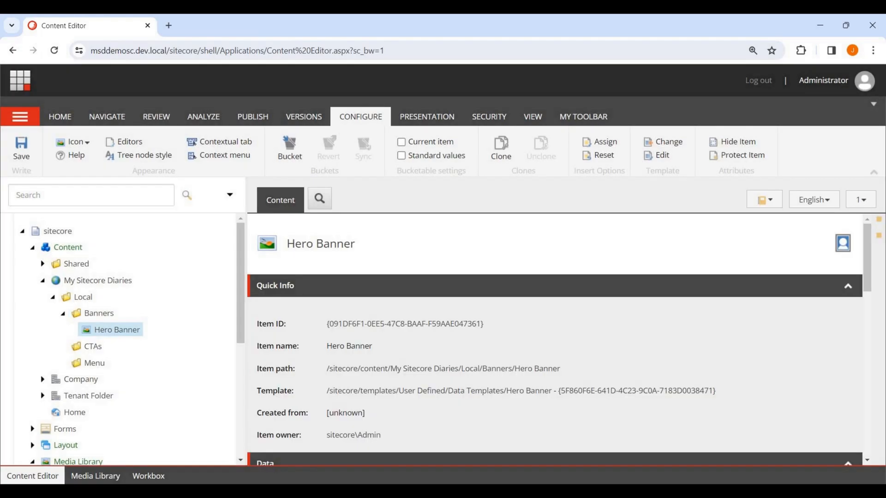
scroll(554, 323, "down", 3)
scroll(323, 282, "down", 10)
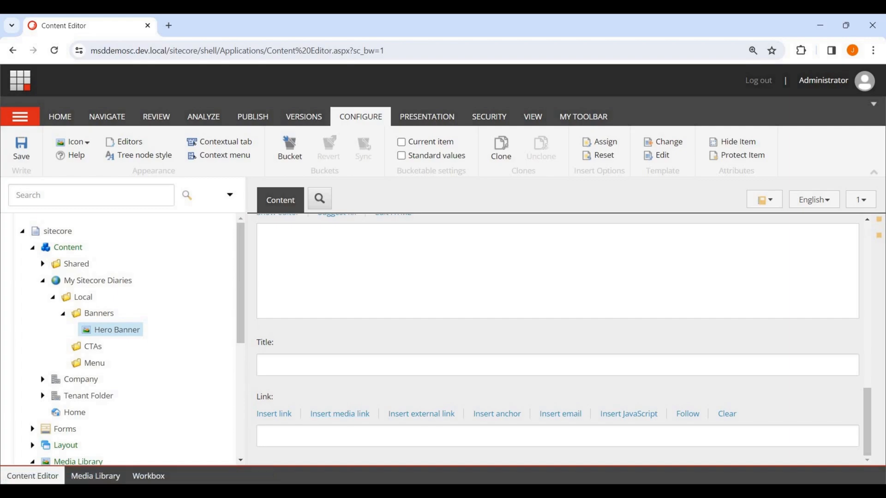
left_click(60, 116)
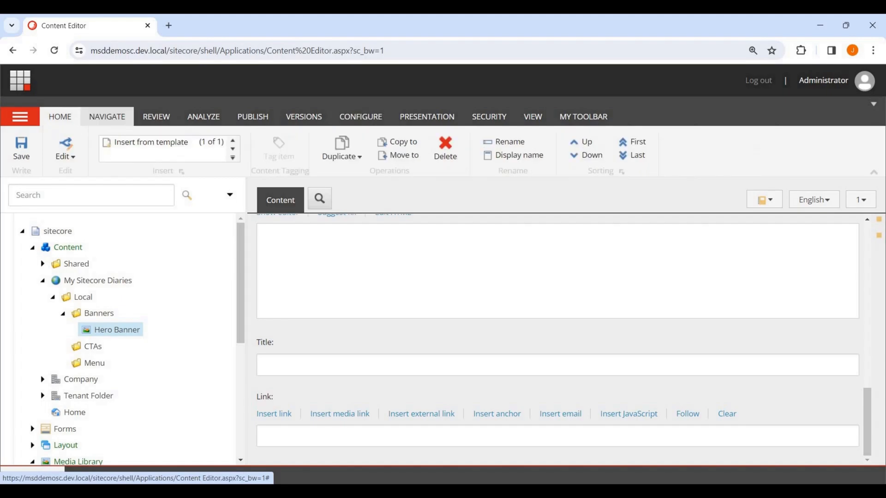
left_click(445, 149)
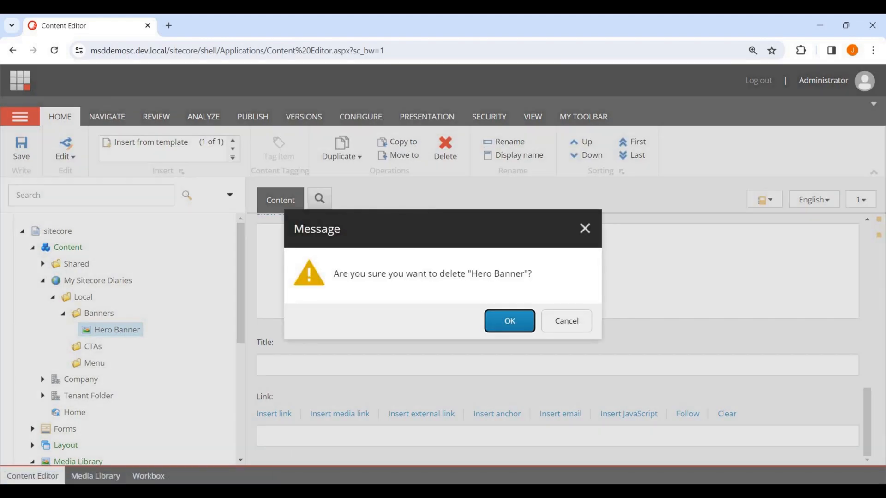
left_click(567, 320)
scroll(557, 339, "up", 10)
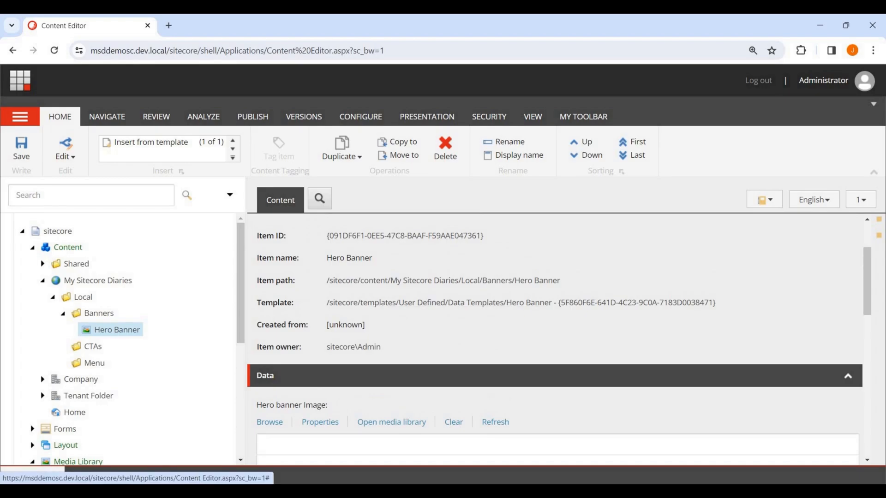
Step: Open the Hero Banner item's data template in a maximized Template Manager and create standard values for it
left_click(439, 303)
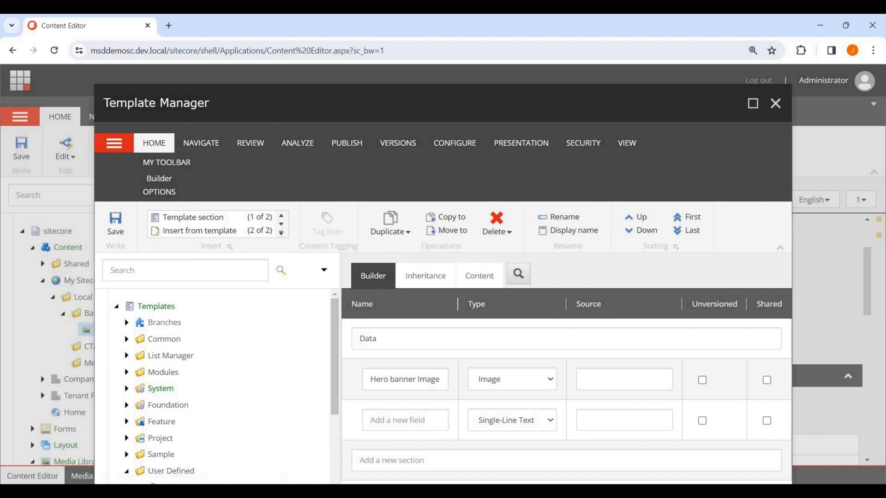
left_click(753, 104)
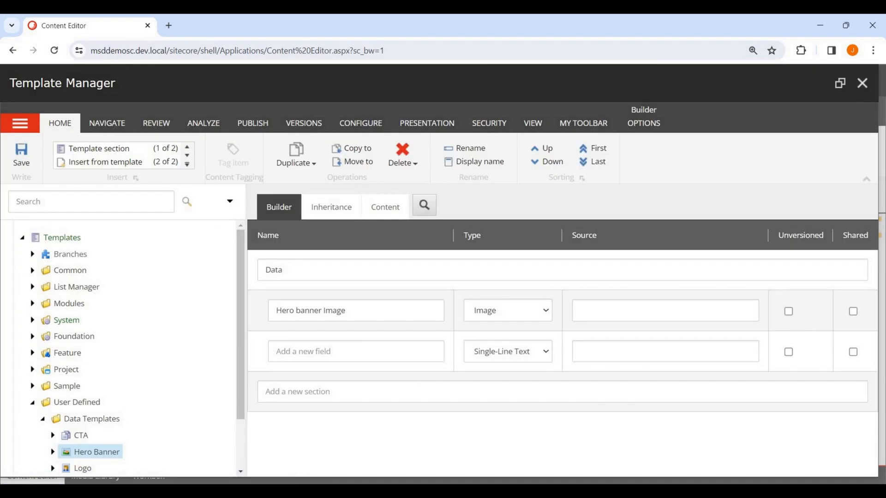
scroll(79, 454, "down", 1)
left_click(53, 395)
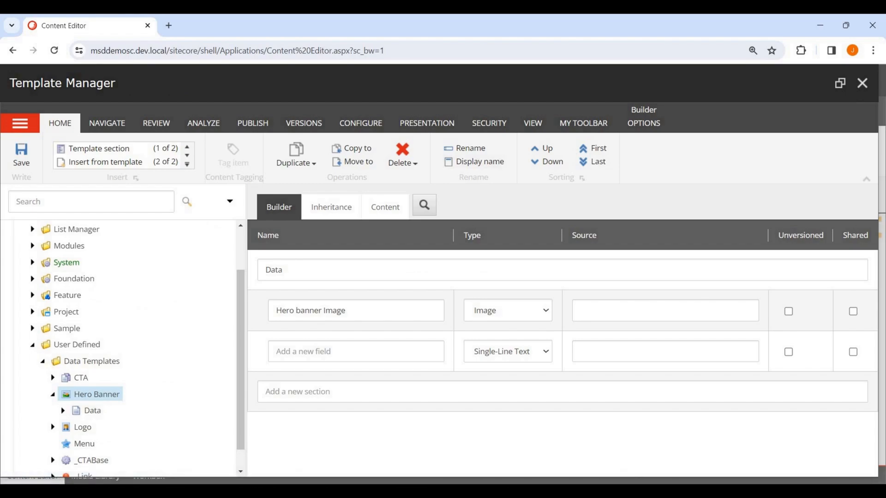
left_click(644, 123)
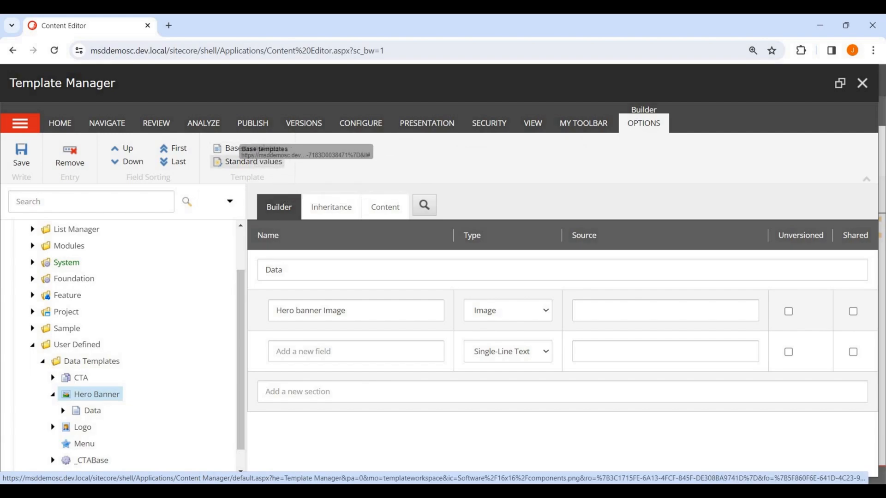
left_click(249, 161)
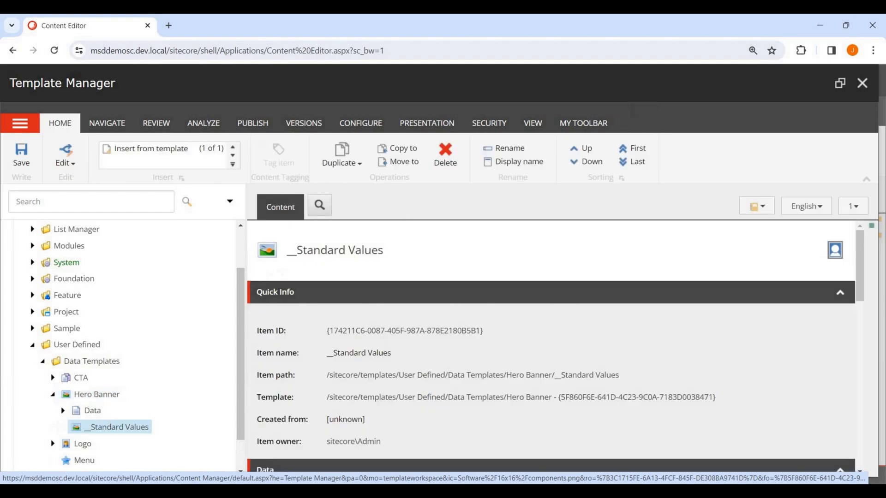
Step: Set the Title field in the Hero Banner standard values to $name
scroll(551, 346, "down", 3)
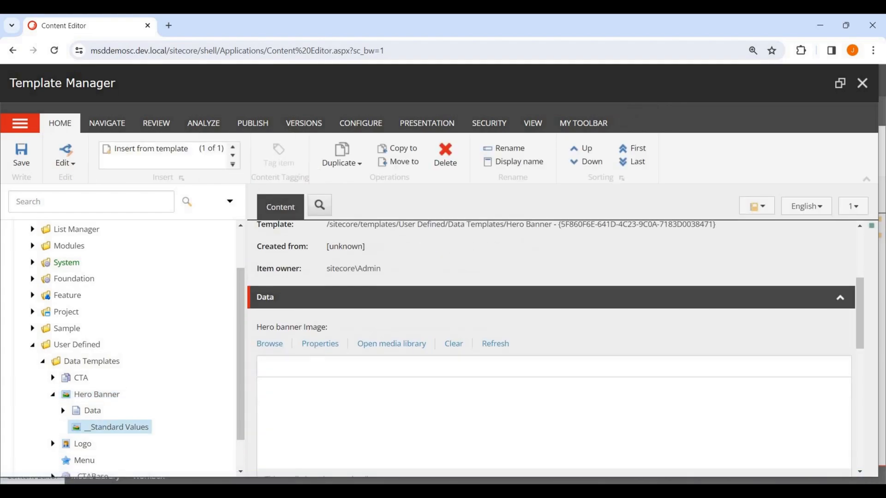
scroll(551, 346, "down", 5)
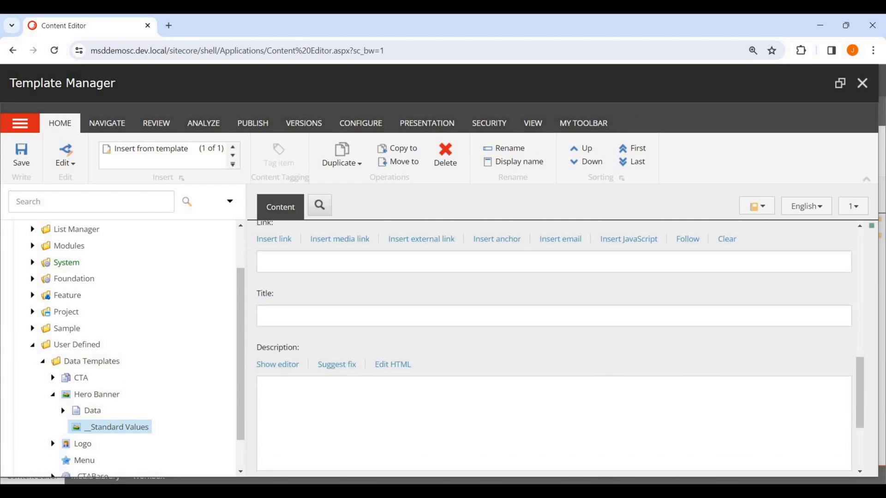
scroll(553, 346, "down", 1)
left_click(264, 373)
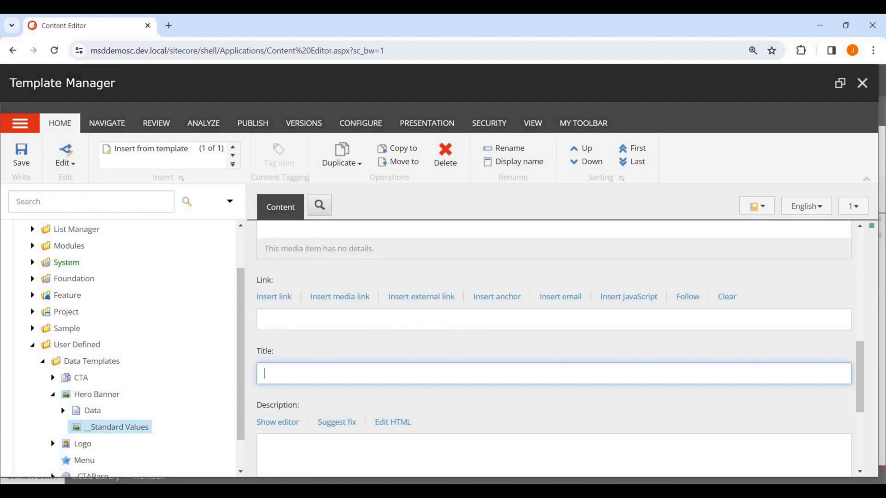
type("$name")
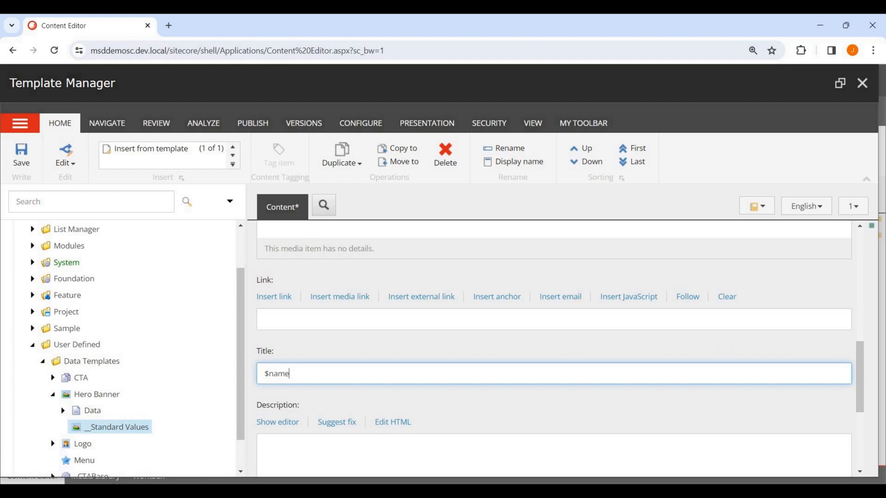
Step: Set the Description's HTML in the Hero Banner standard values to $name and save
scroll(553, 327, "down", 1)
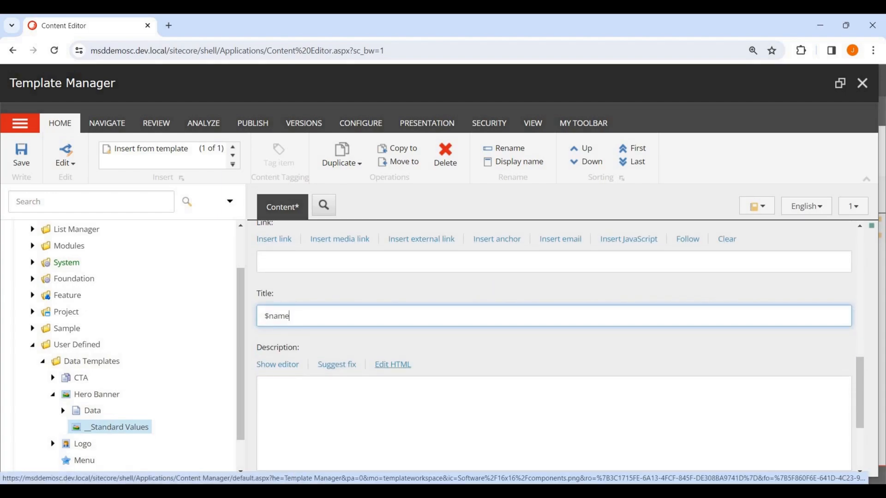
left_click(392, 364)
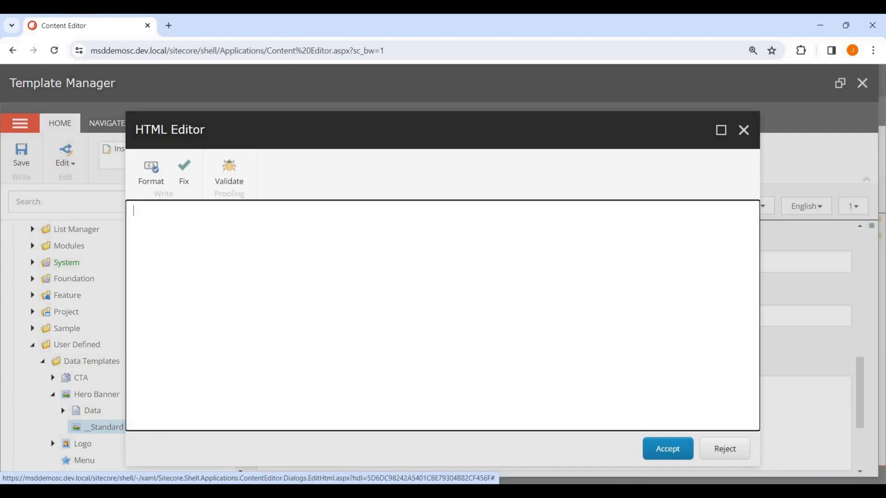
type("$")
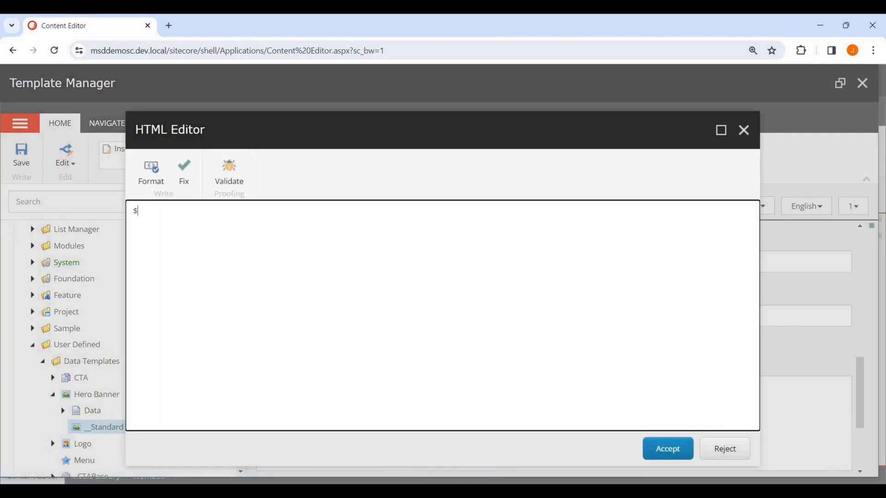
type("name")
left_click(668, 449)
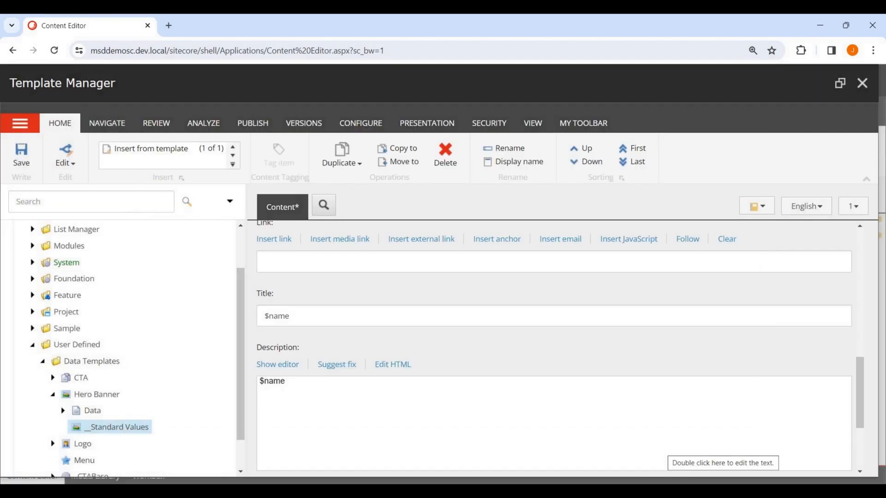
scroll(669, 450, "up", 3)
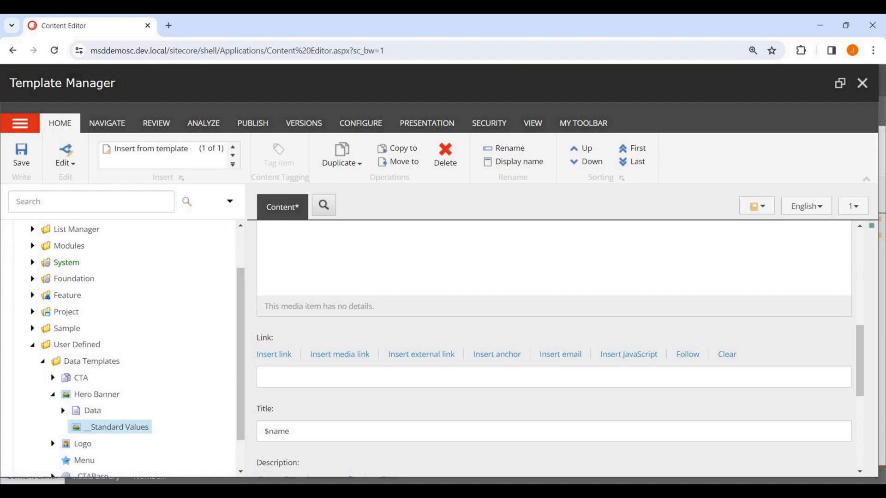
key("ctrl+s")
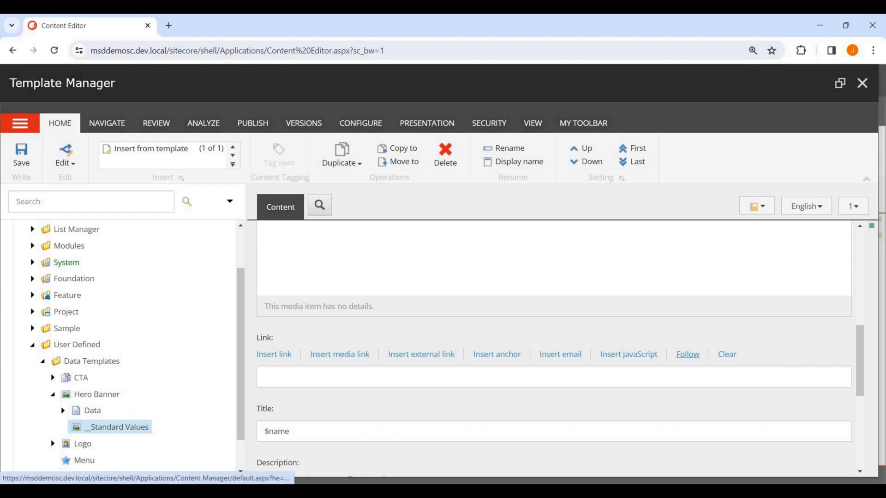
Step: Switch to Visual Studio and copy the YouTube channel URL from the Get Started link in HeroBanner.cshtml
mouse_move(573, 491)
left_click(636, 442)
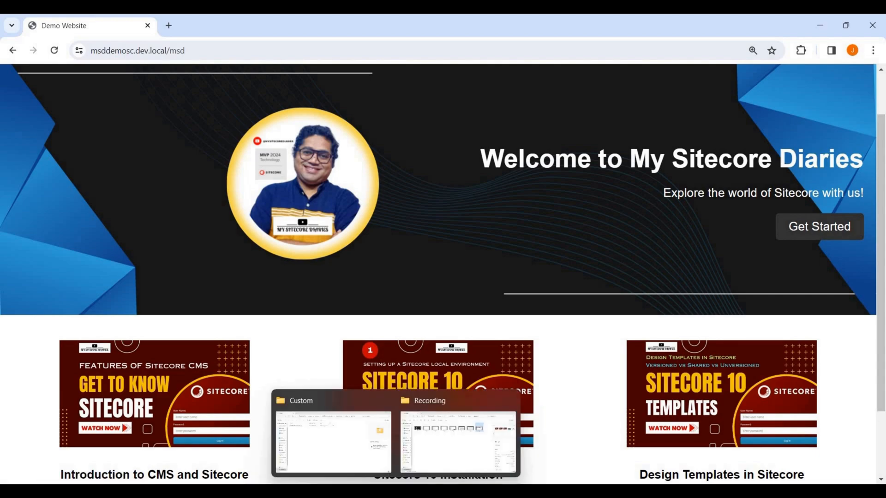
left_click(598, 492)
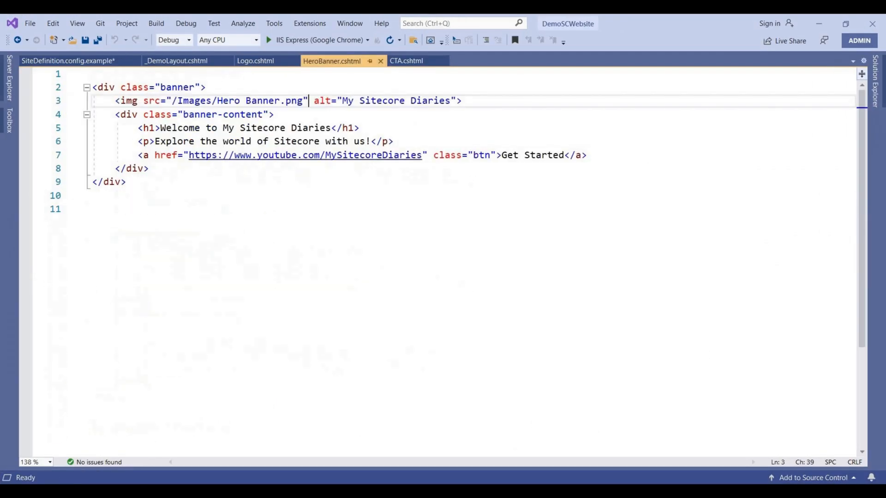
left_click_drag(189, 155, 423, 155)
key("ctrl+c")
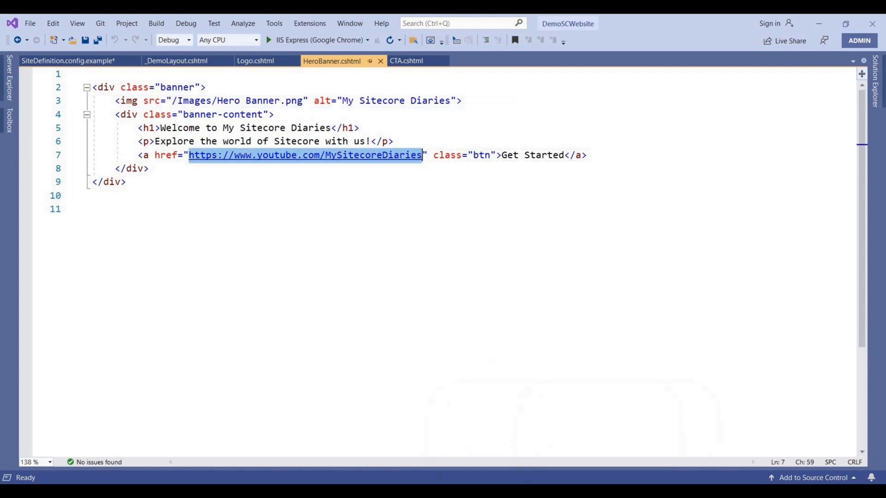
left_click(526, 424)
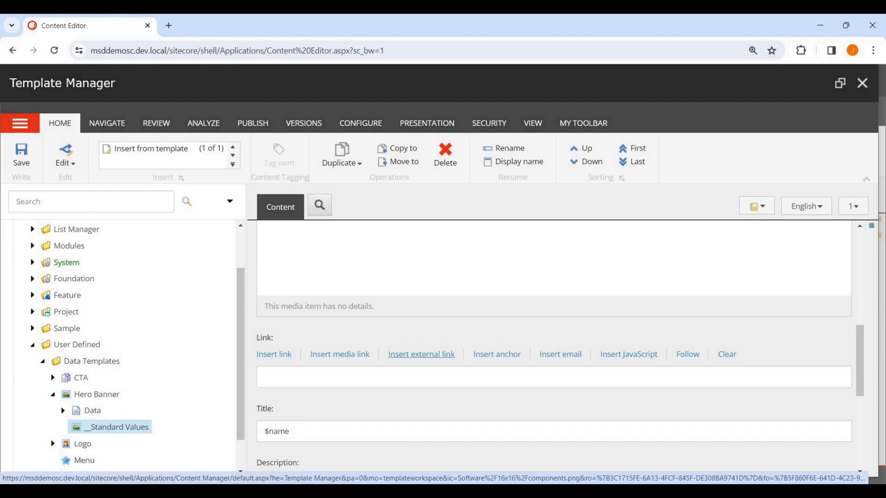
left_click(421, 354)
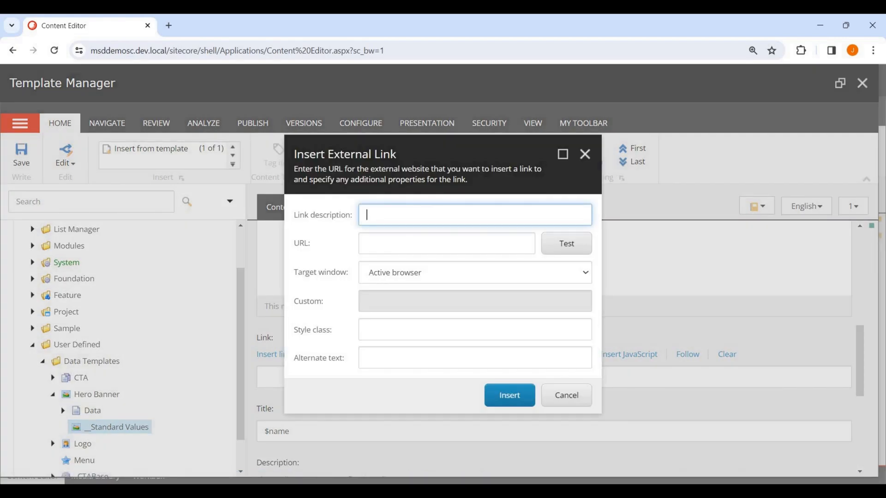
left_click(438, 215)
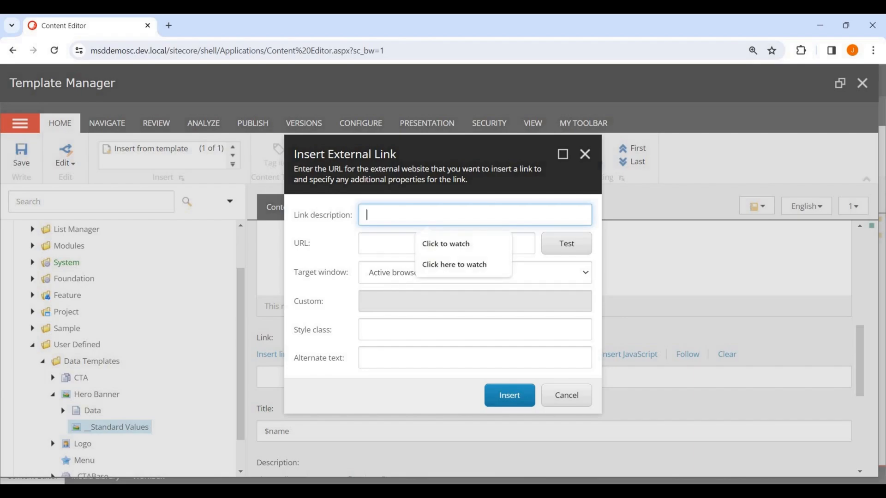
mouse_move(574, 491)
type("Get")
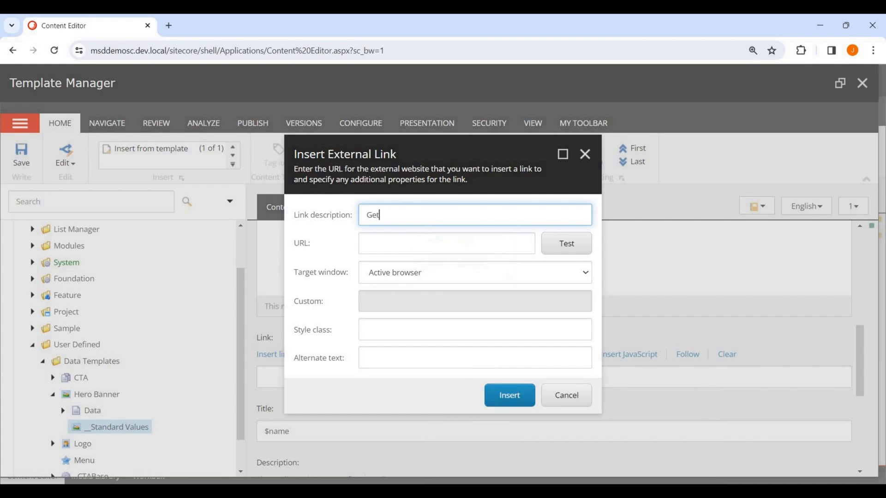
type(" Started")
key("Tab")
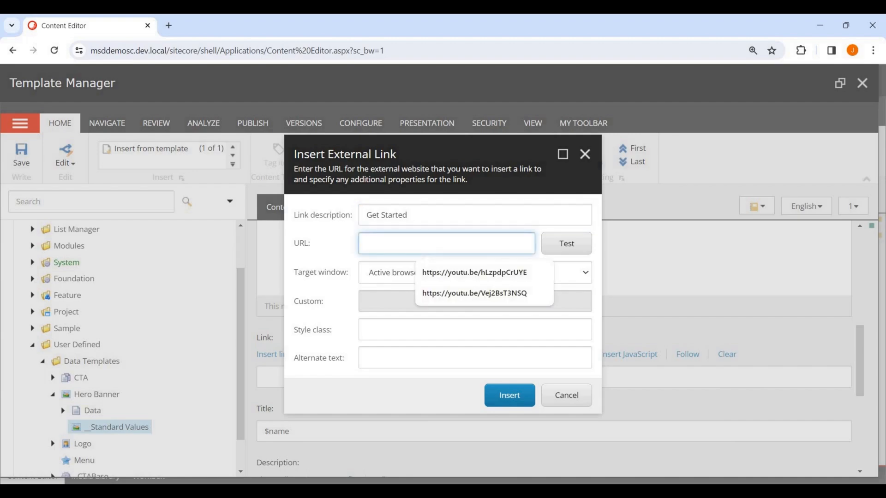
key("ctrl+v")
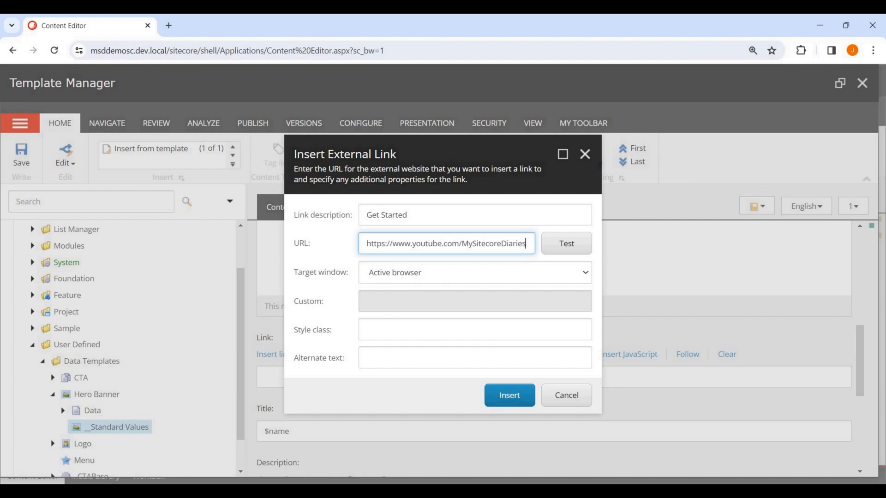
Step: Set the external link's target window to New browser
left_click(475, 273)
key("Down")
key("Down")
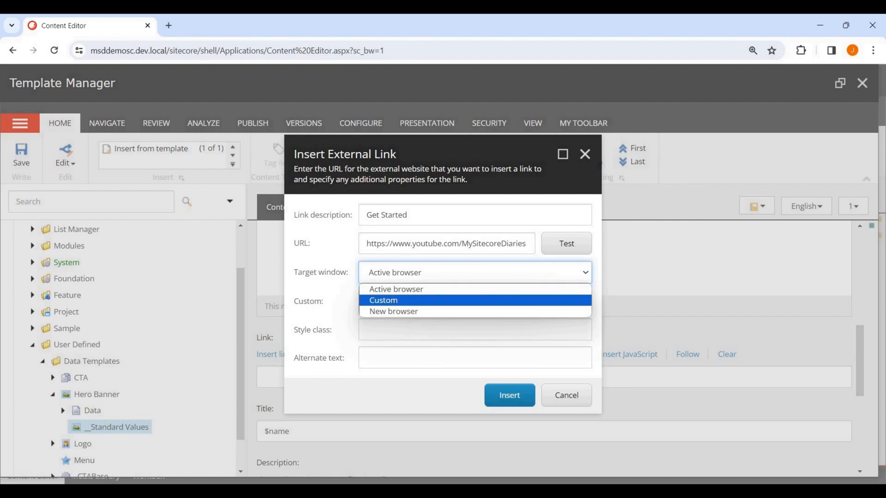
key("Return")
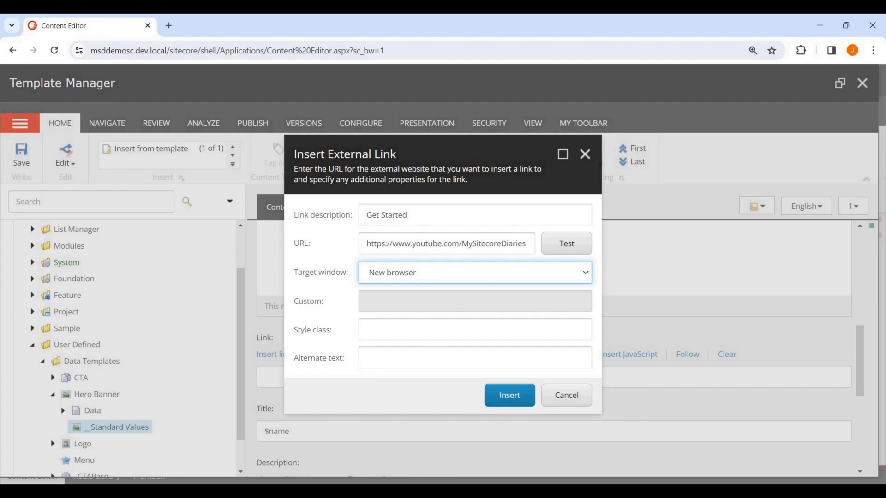
Step: Give the external link the alternate text Get Started, insert it into the Link field and save the standard values
key("Tab")
key("Tab")
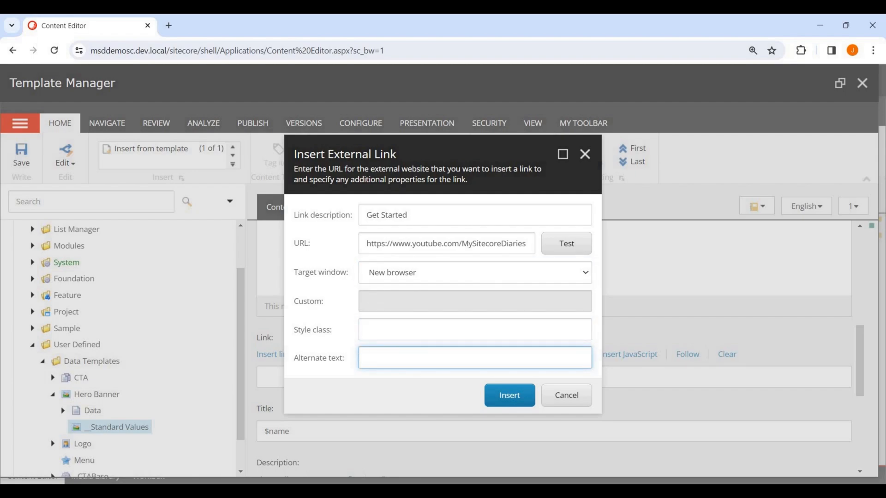
type("M")
key("BackSpace")
type("Cl")
key("BackSpace")
key("BackSpace")
triple_click(386, 215)
key("ctrl+c")
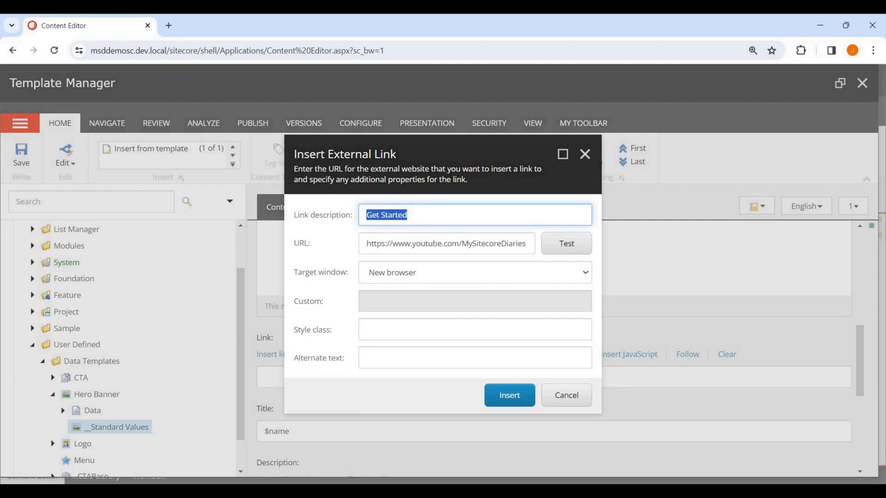
left_click(387, 357)
key("ctrl+v")
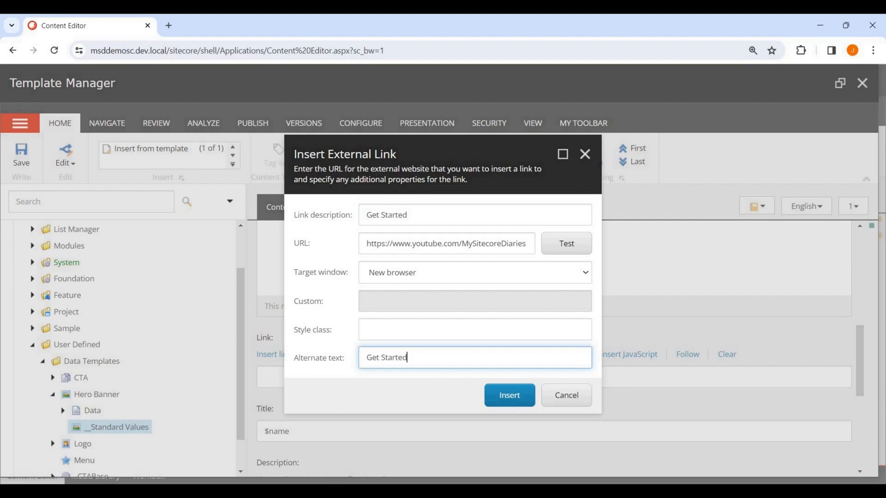
left_click(509, 396)
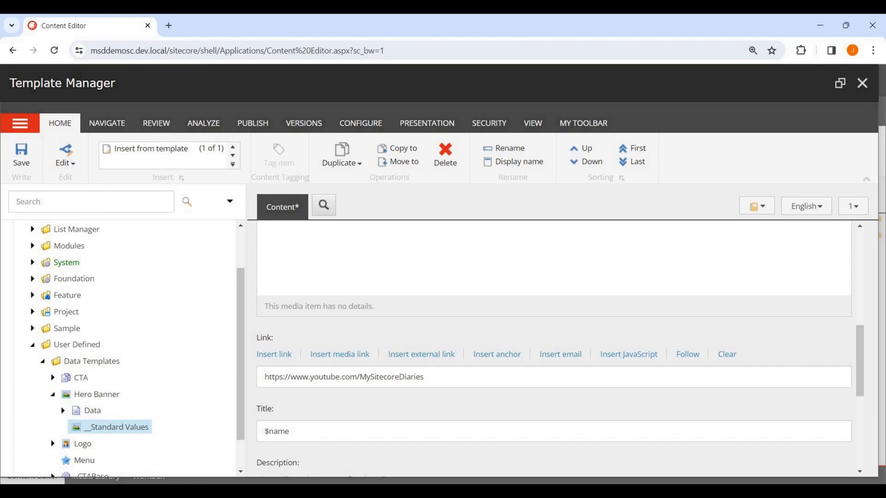
left_click(22, 155)
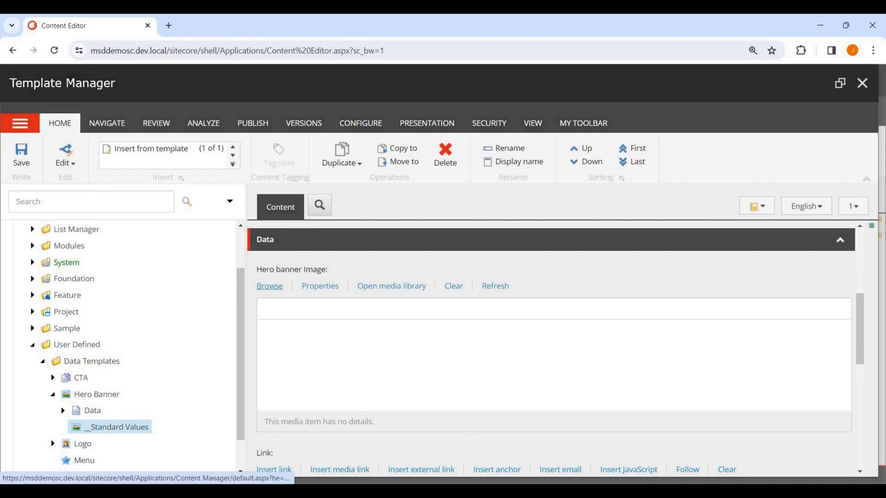
Step: Set the Hero banner Image in the template's standard values to Hero Banner from the MSD media folder, save, and return to the Content Editor
left_click(269, 286)
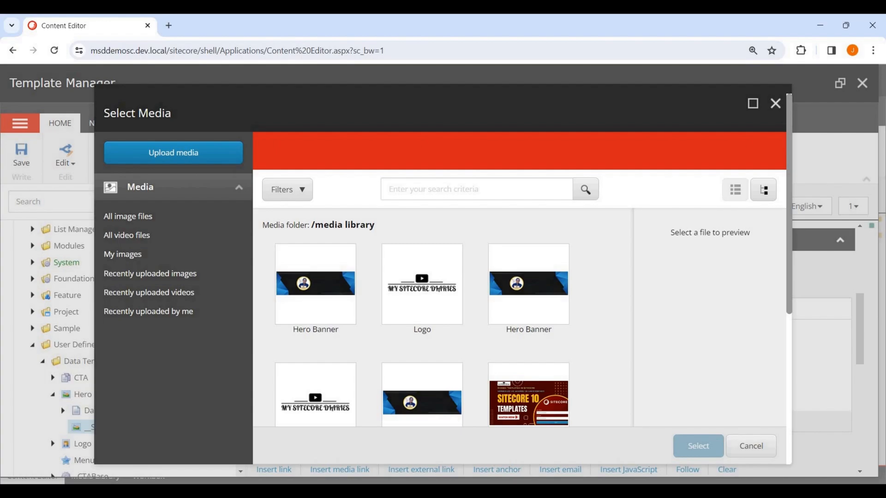
scroll(528, 259, "down", 1)
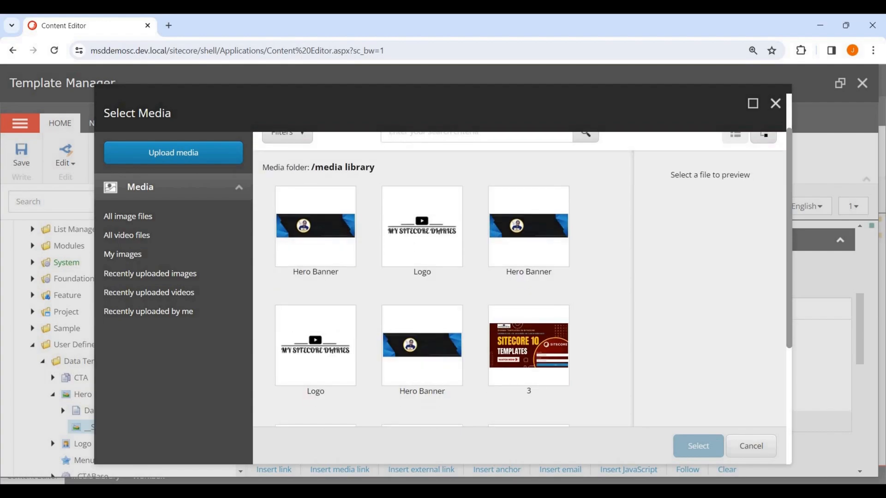
scroll(520, 279, "up", 1)
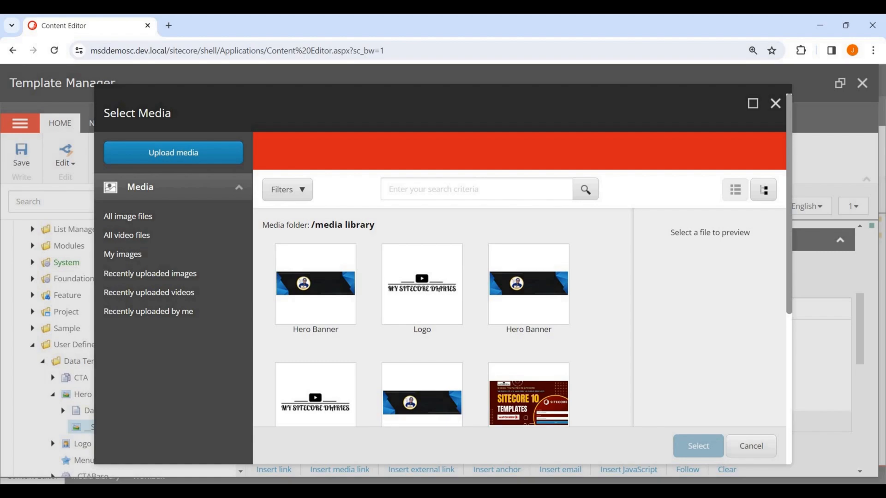
left_click(763, 189)
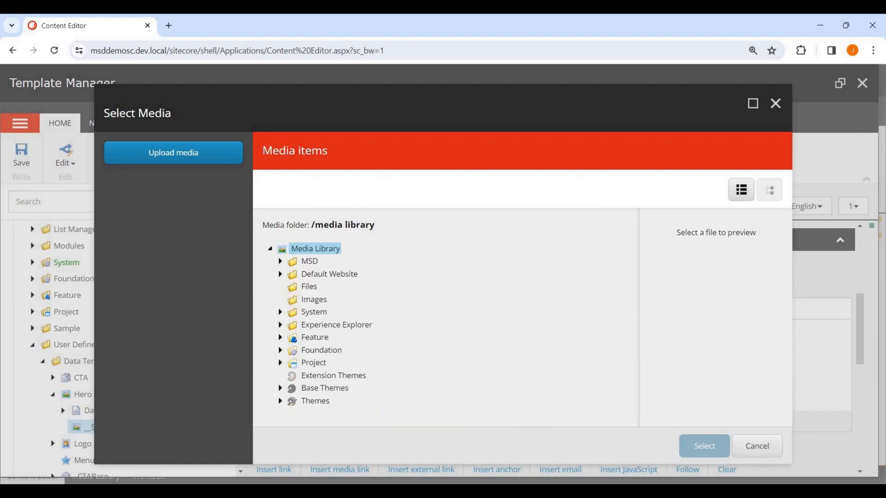
left_click(280, 261)
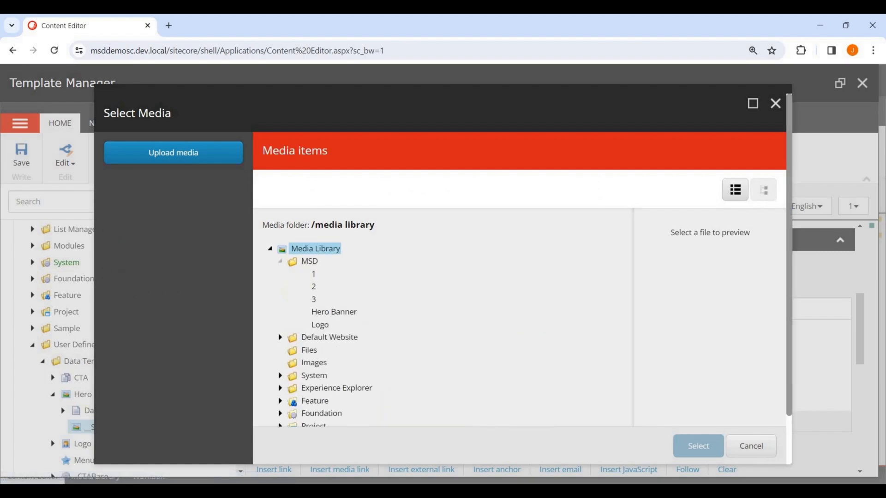
left_click(334, 312)
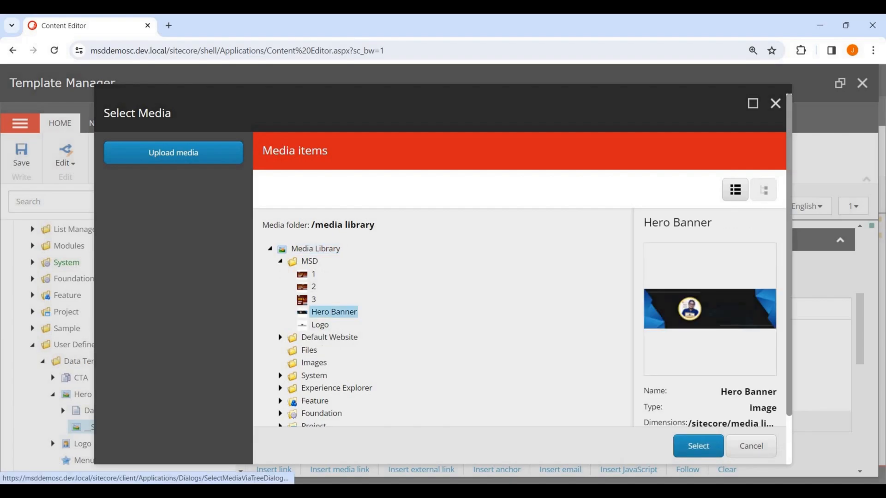
left_click(698, 445)
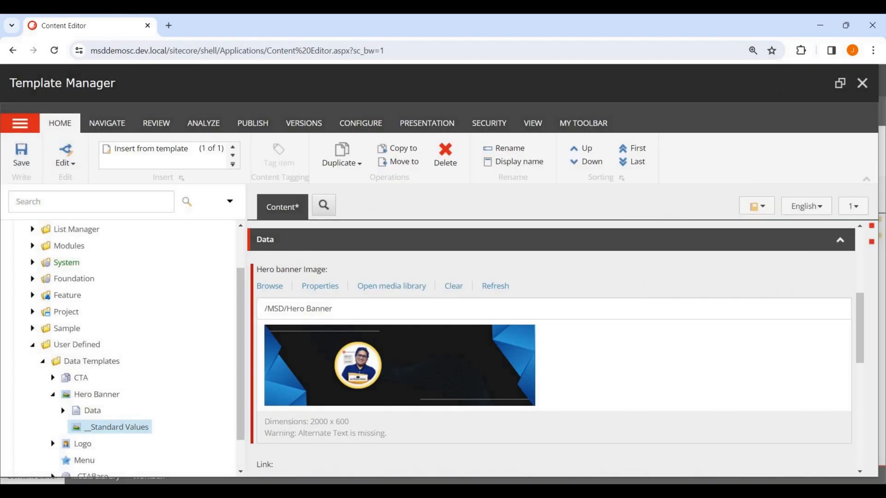
key("ctrl+s")
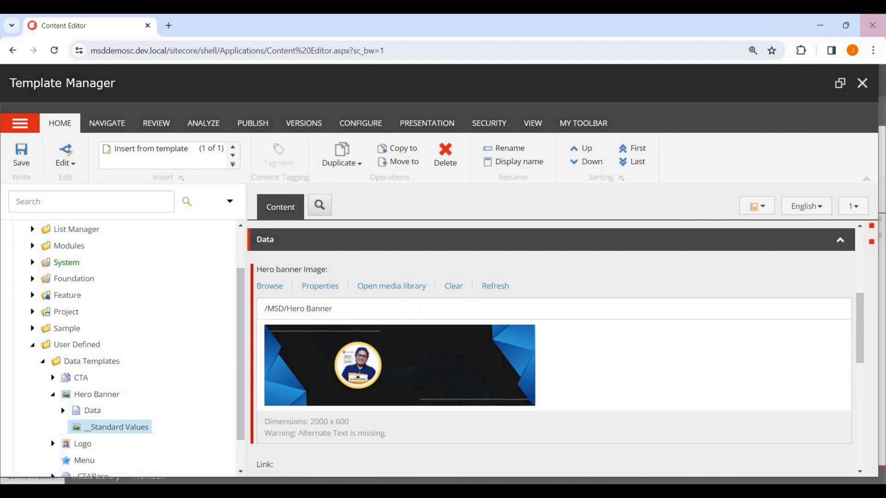
left_click(21, 155)
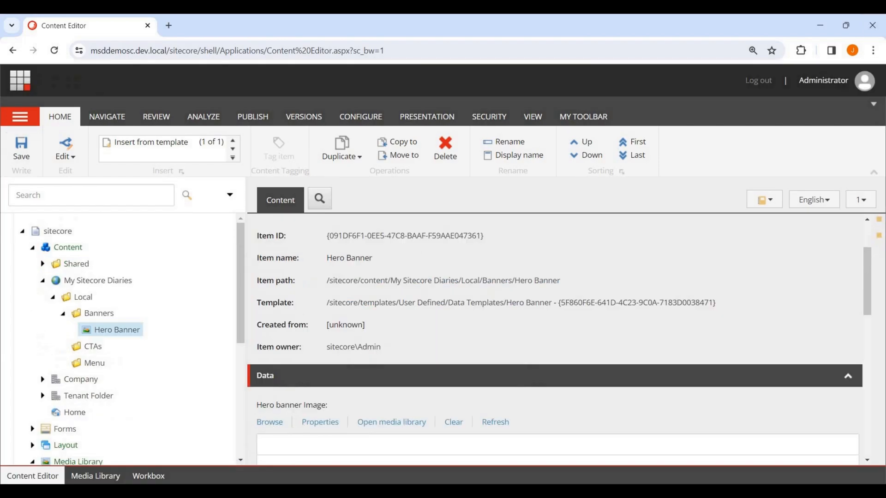
Step: Insert a new Hero Banner item named Home Page Banner under the Banners folder
scroll(553, 341, "down", 5)
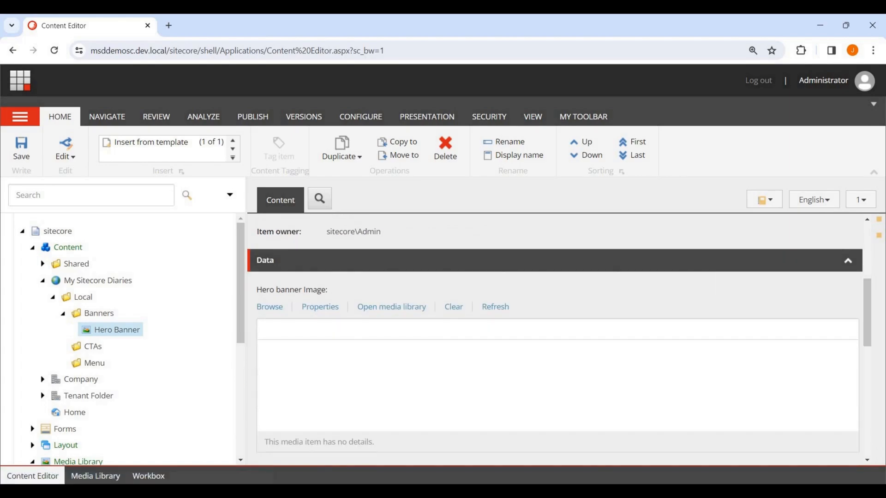
scroll(554, 342, "down", 5)
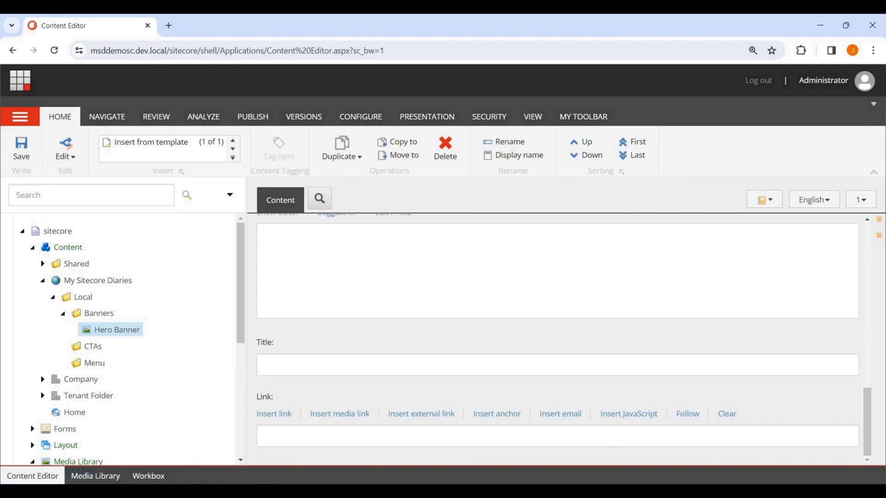
scroll(553, 341, "up", 10)
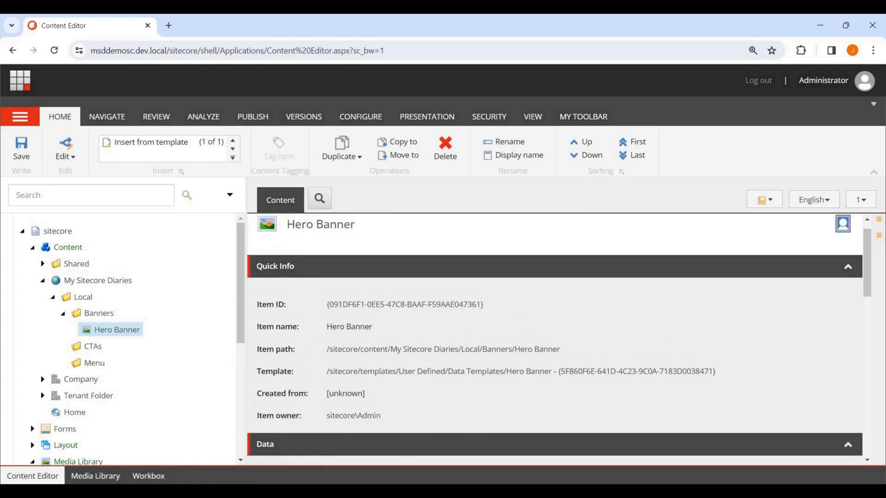
scroll(553, 339, "down", 10)
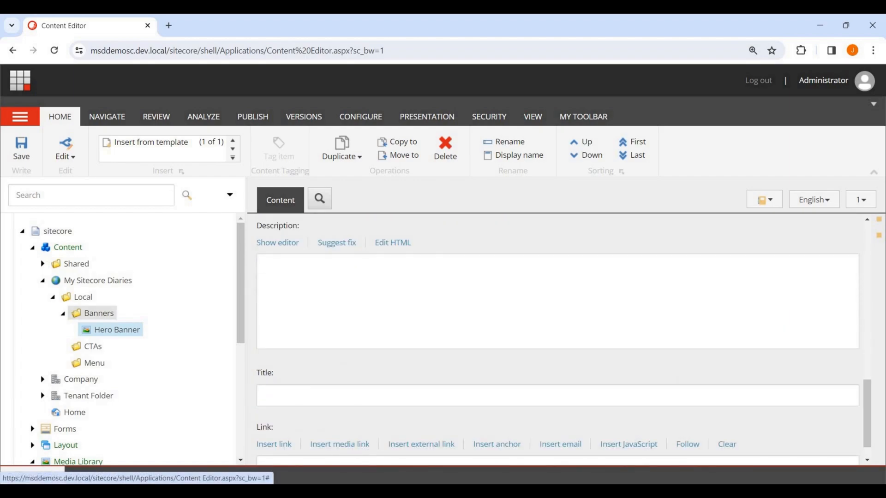
left_click(98, 313)
right_click(98, 313)
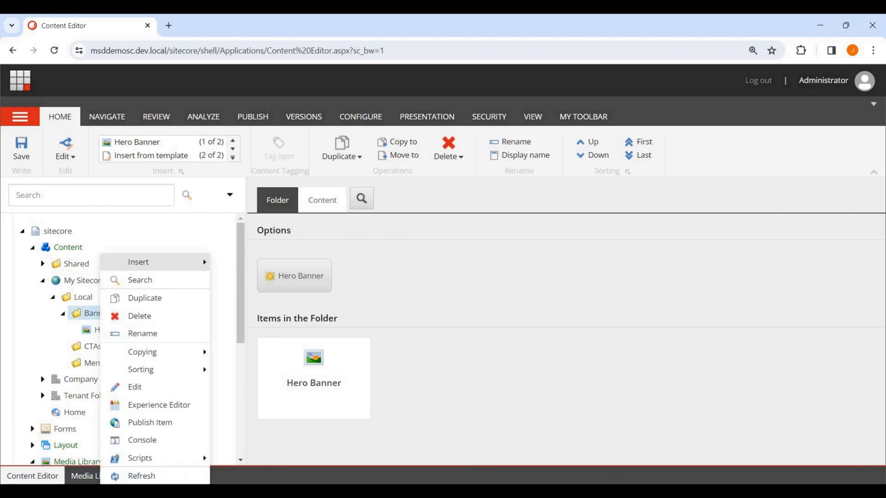
mouse_move(139, 262)
left_click(258, 262)
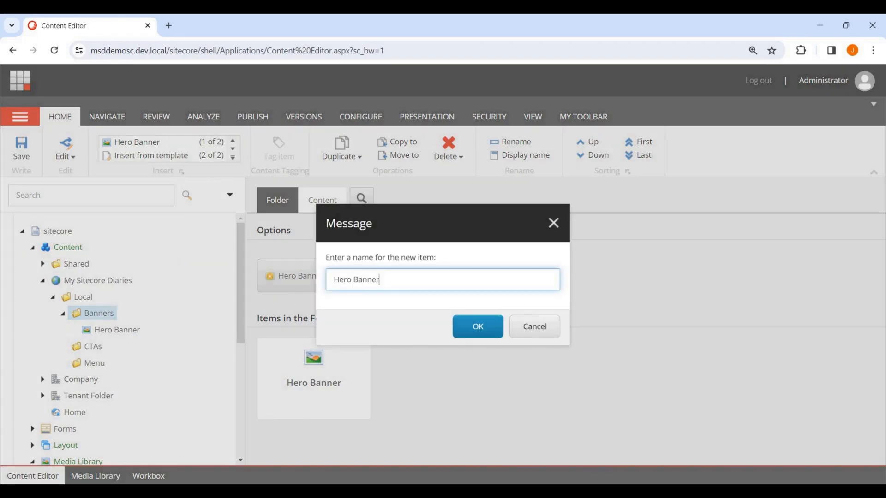
type("Home Page Banner")
left_click(478, 327)
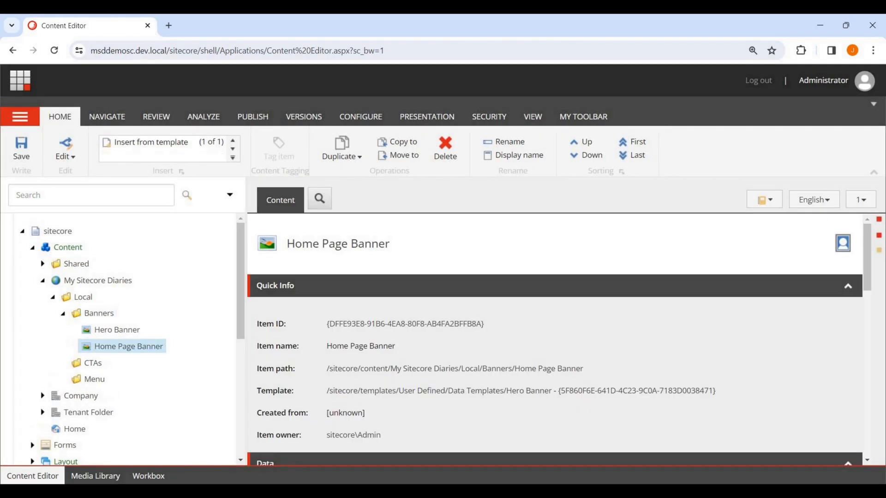
Step: Set the Home Page Banner's Title to "Welcome to My Sitecore Diaries", copied from the heading of HeroBanner.cshtml in Visual Studio
scroll(553, 339, "down", 10)
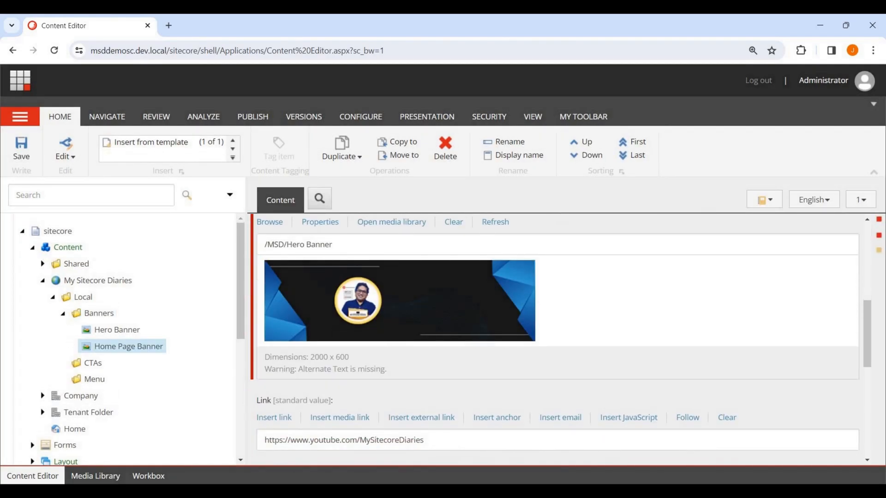
scroll(554, 339, "up", 1)
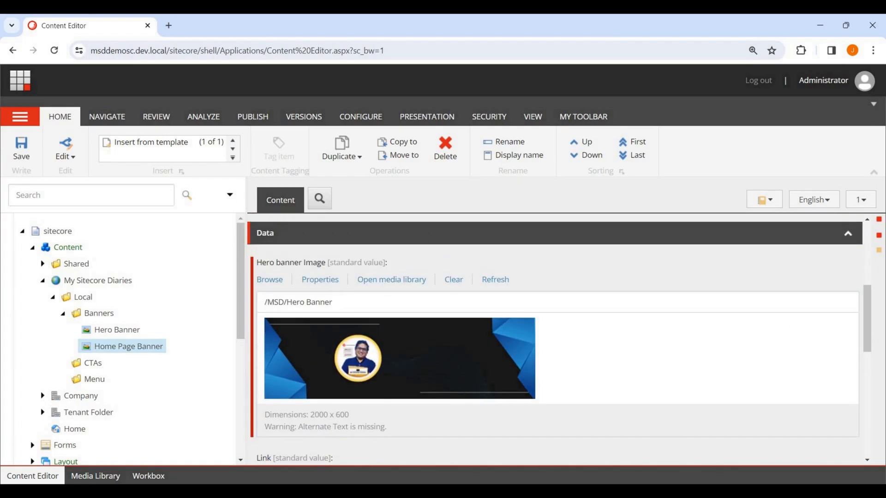
scroll(553, 339, "down", 3)
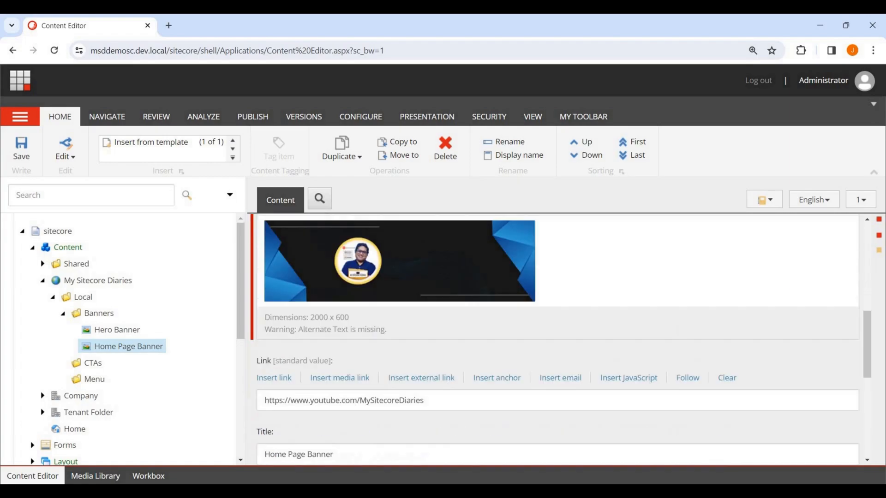
scroll(554, 339, "down", 1)
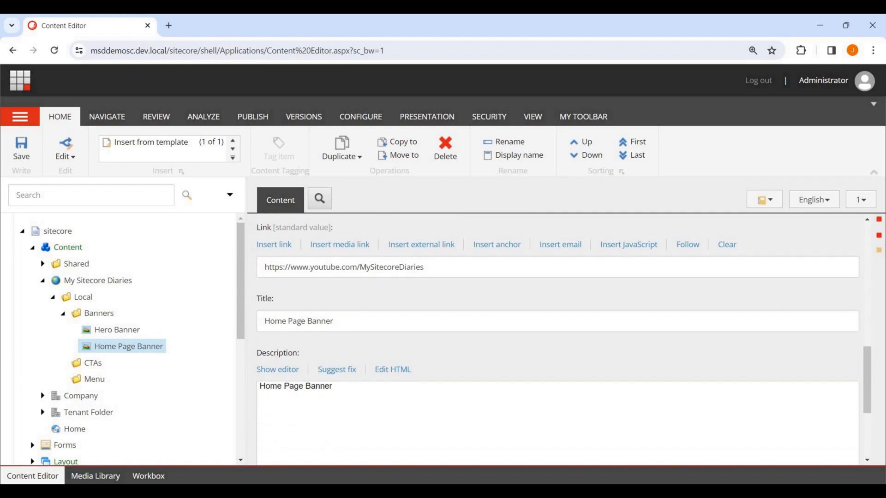
left_click_drag(333, 321, 263, 321)
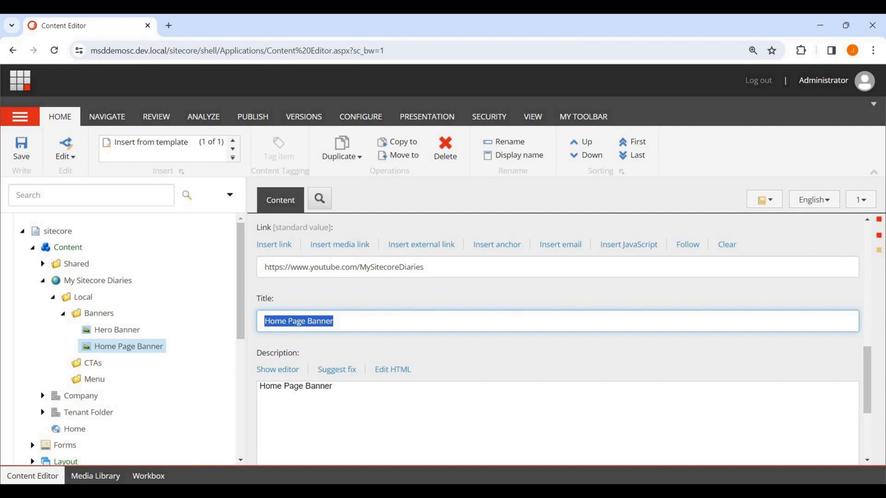
mouse_move(571, 492)
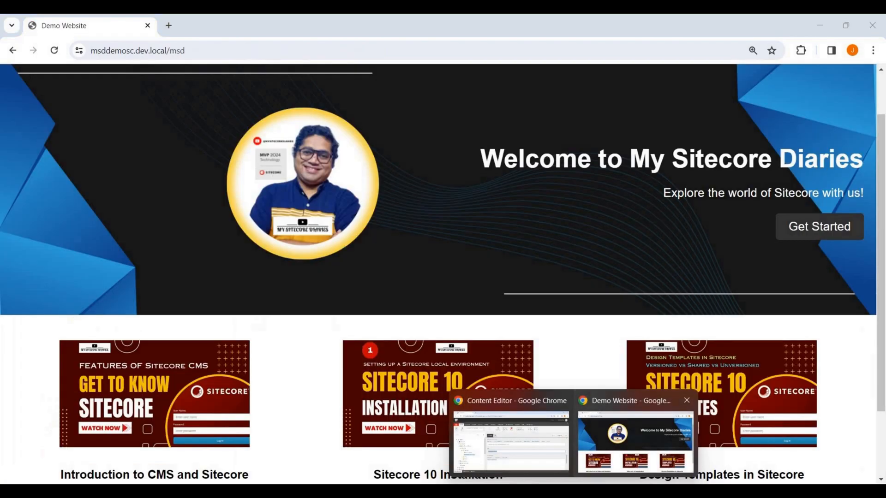
left_click(636, 440)
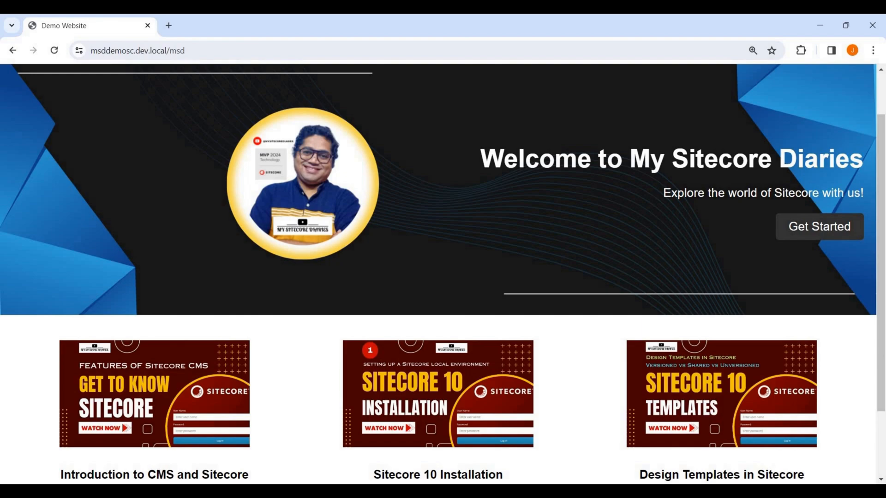
mouse_move(597, 492)
left_click(598, 440)
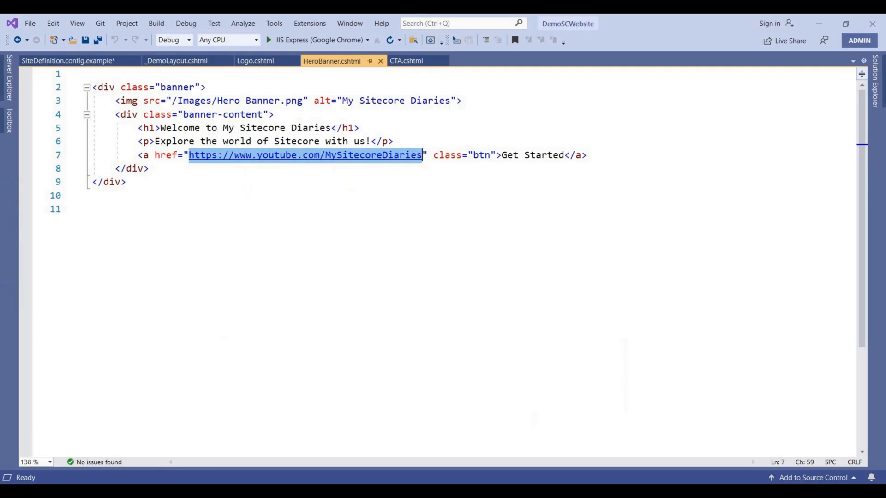
left_click_drag(160, 127, 331, 128)
key("ctrl+c")
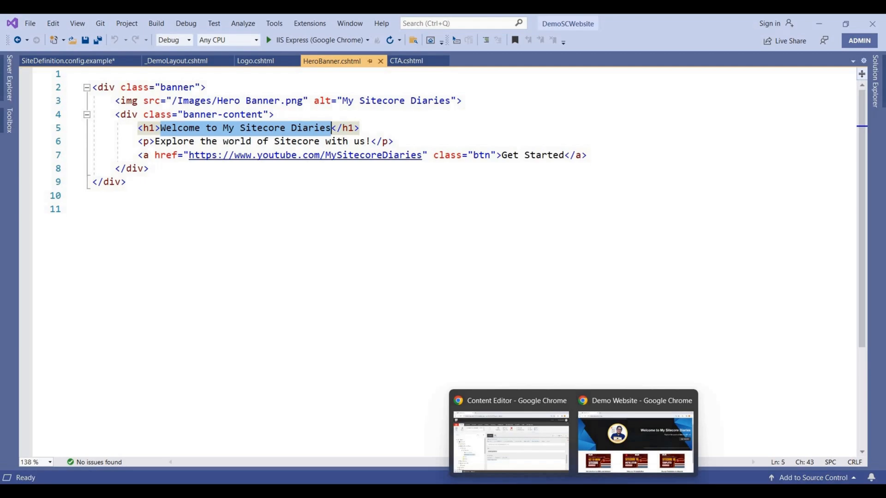
left_click(512, 433)
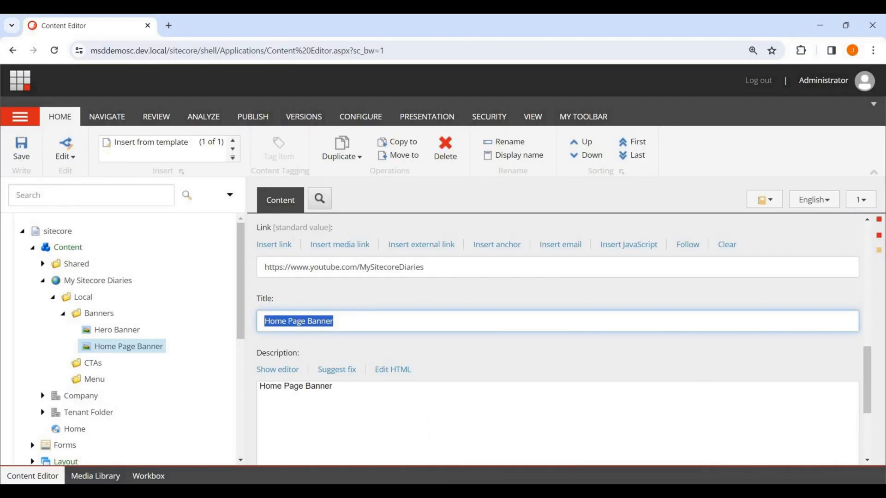
key("ctrl+v")
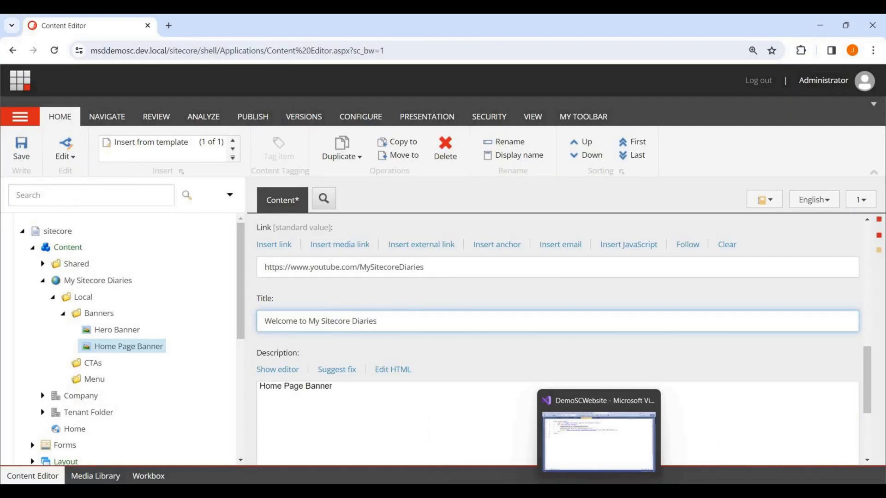
Step: Copy the paragraph text from HeroBanner.cshtml in Visual Studio and replace the banner's Description HTML with "Explore the world of Sitecore with us!"
left_click(600, 429)
left_click_drag(155, 141, 371, 141)
key("ctrl+c")
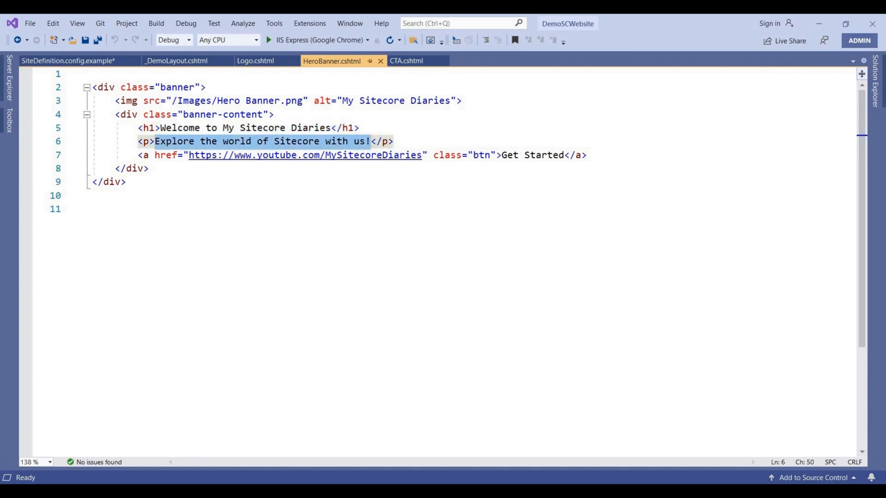
left_click(573, 491)
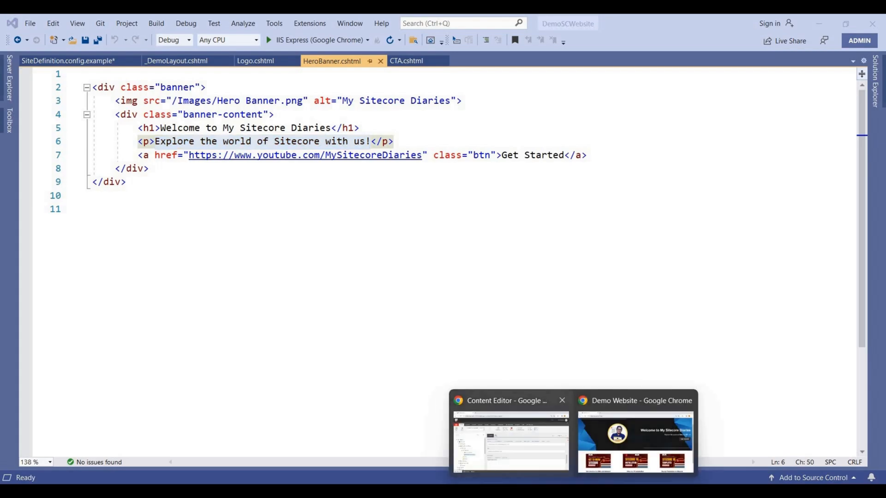
left_click(510, 441)
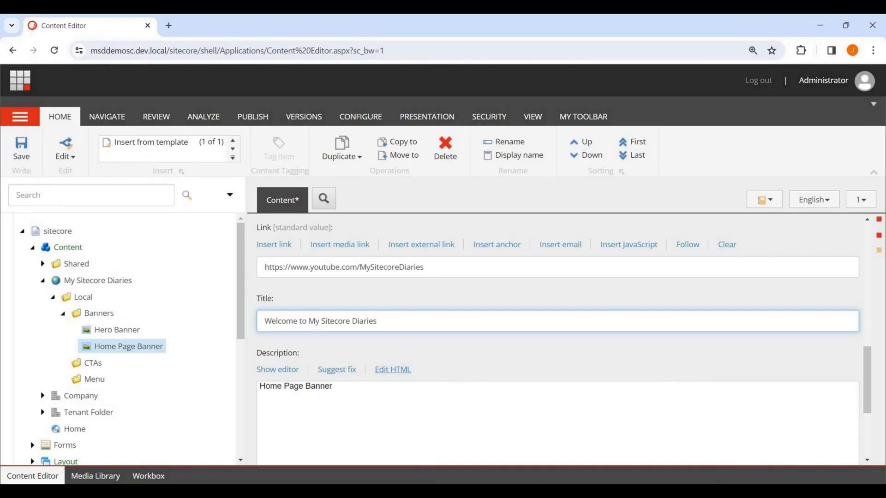
left_click(392, 369)
key("ctrl+a")
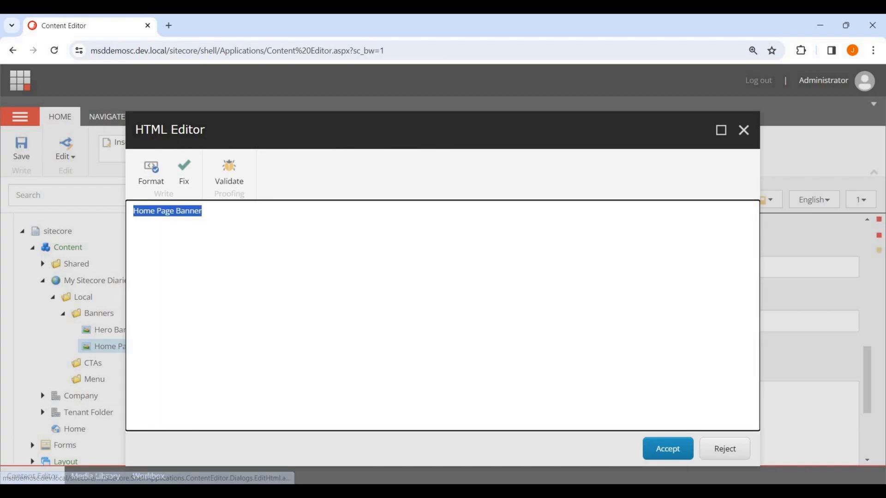
key("ctrl+v")
left_click(667, 449)
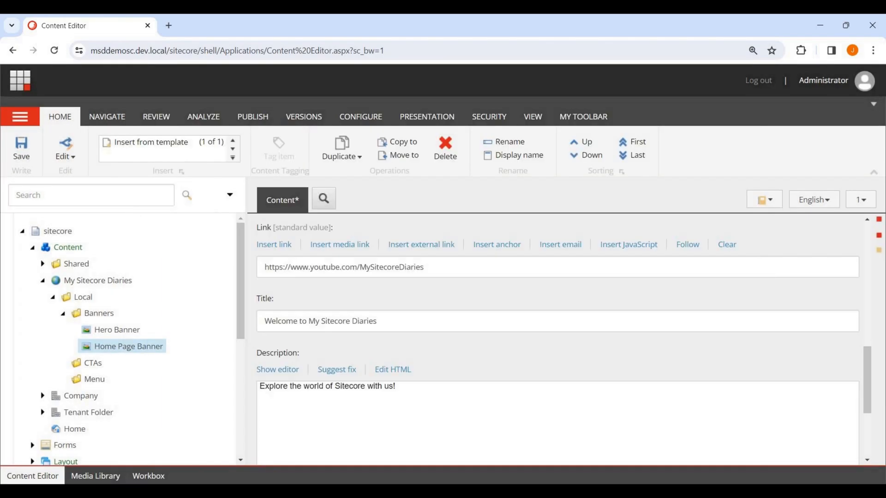
scroll(557, 339, "down", 4)
left_click(557, 365)
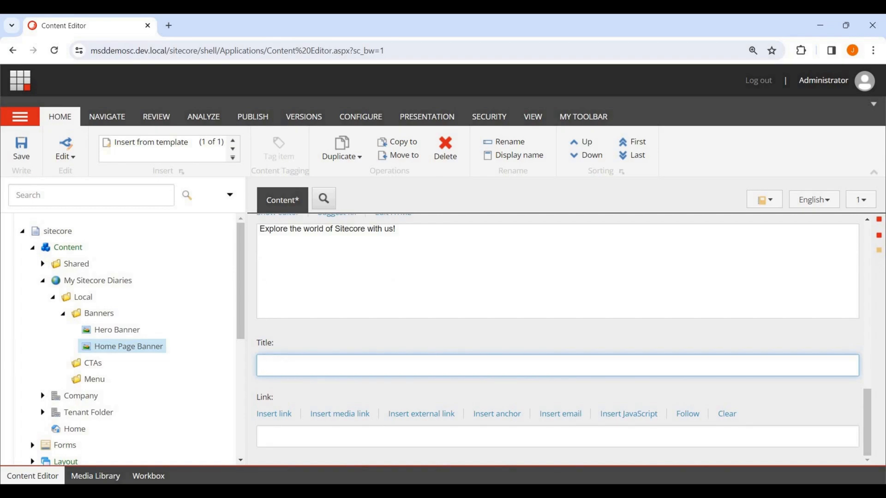
key("ctrl+a")
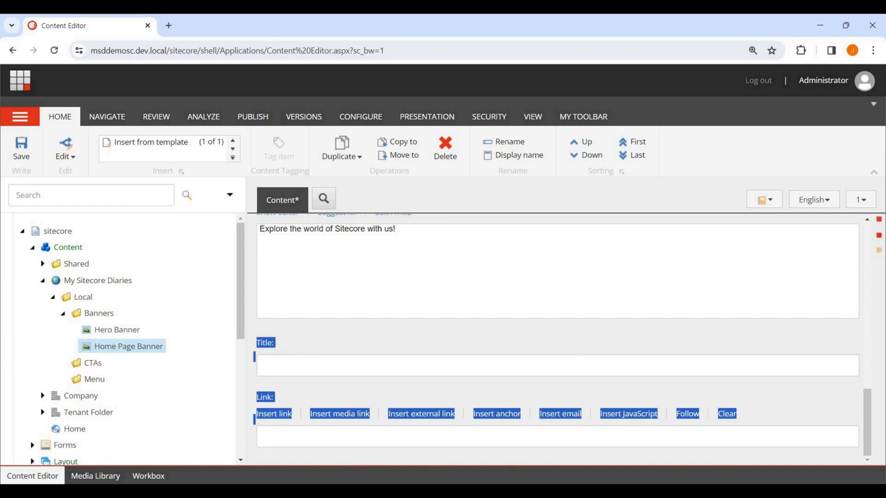
key("Escape")
scroll(557, 339, "up", 5)
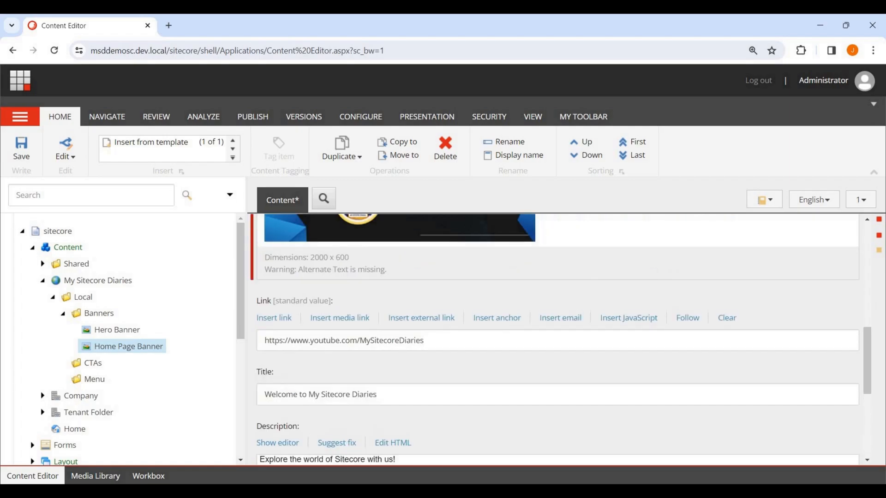
Step: Save the Home Page Banner and delete the Hero Banner item from the Banners folder
scroll(557, 339, "up", 4)
left_click(21, 148)
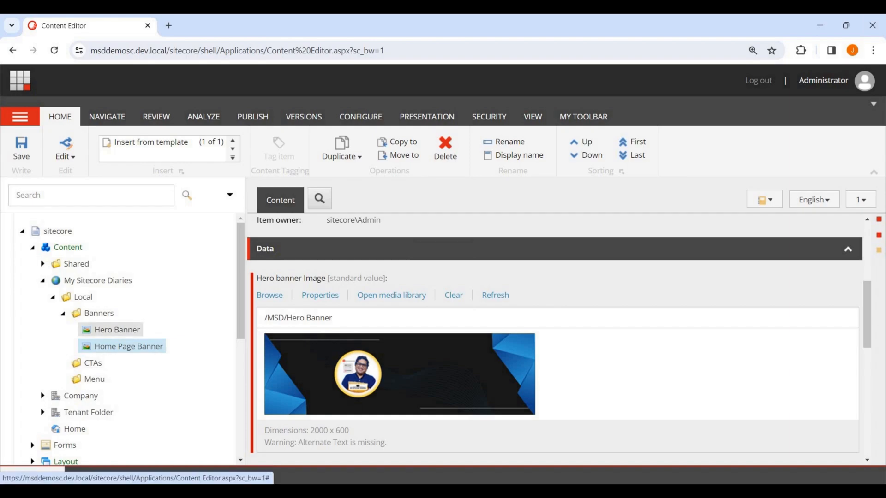
left_click(117, 330)
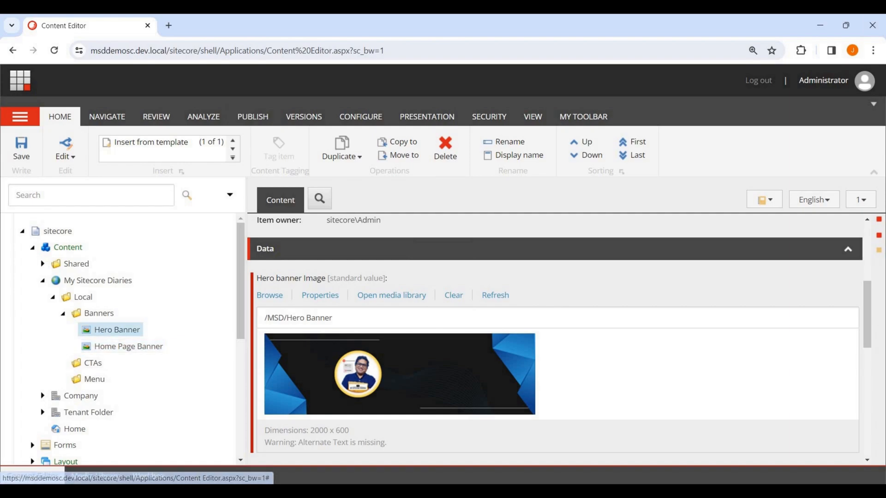
left_click(445, 148)
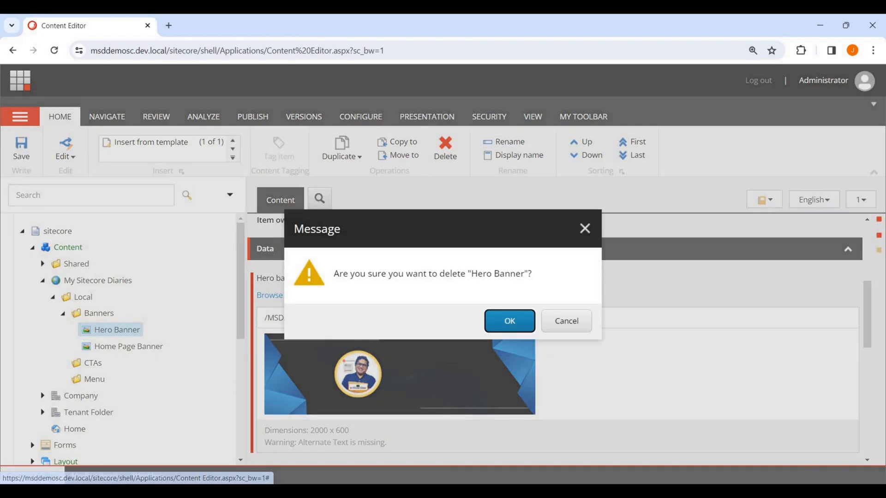
key("Return")
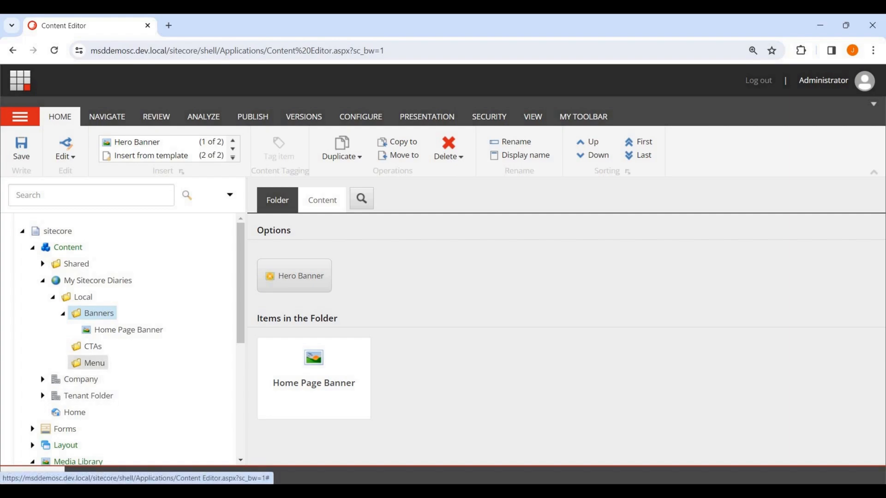
Step: Create standard values for the CTA template under User Defined, Data Templates
right_click(102, 363)
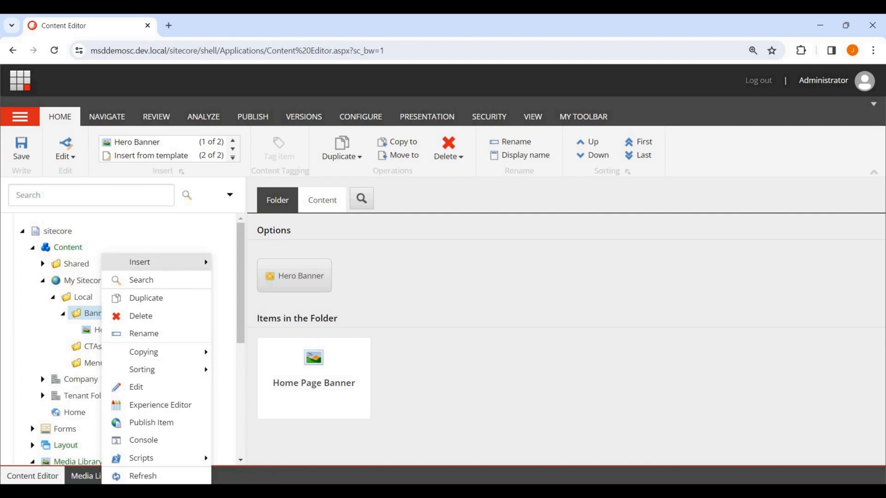
left_click(224, 261)
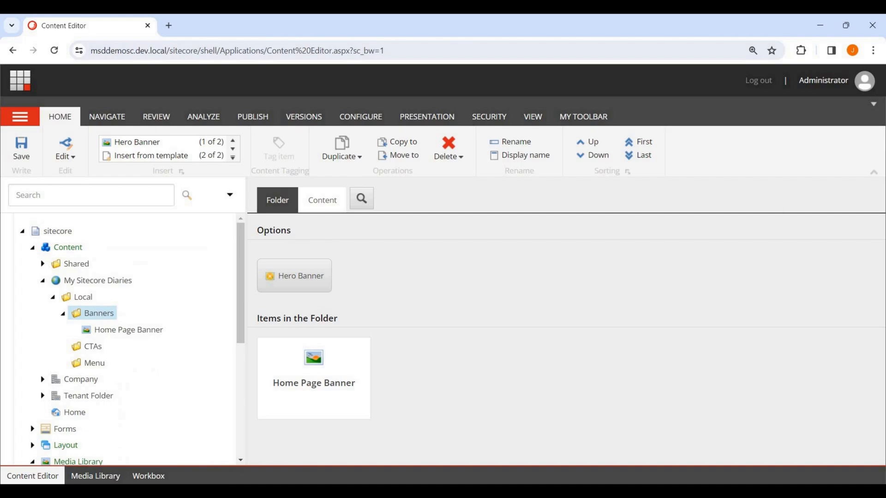
scroll(184, 322, "down", 5)
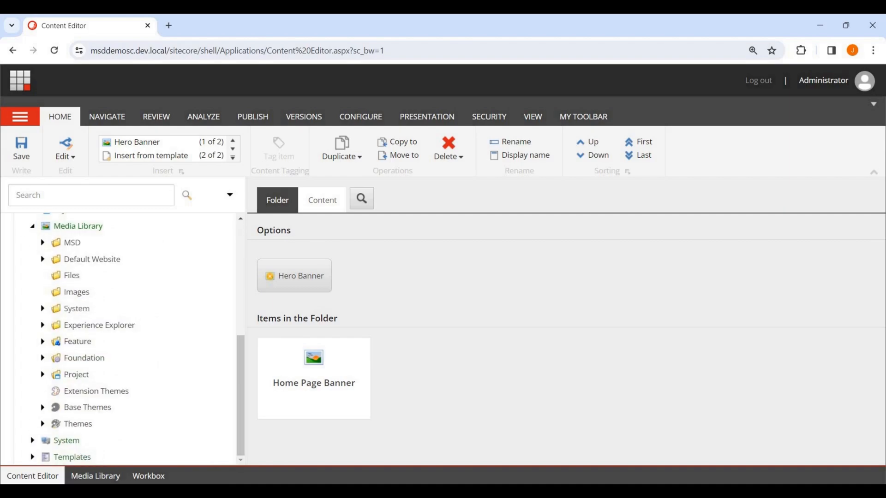
left_click(32, 458)
scroll(125, 369, "down", 4)
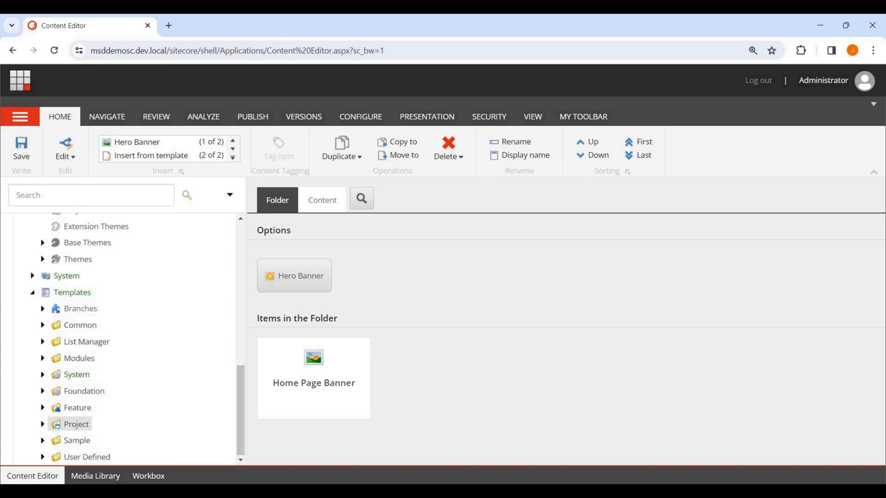
left_click(42, 457)
left_click(53, 441)
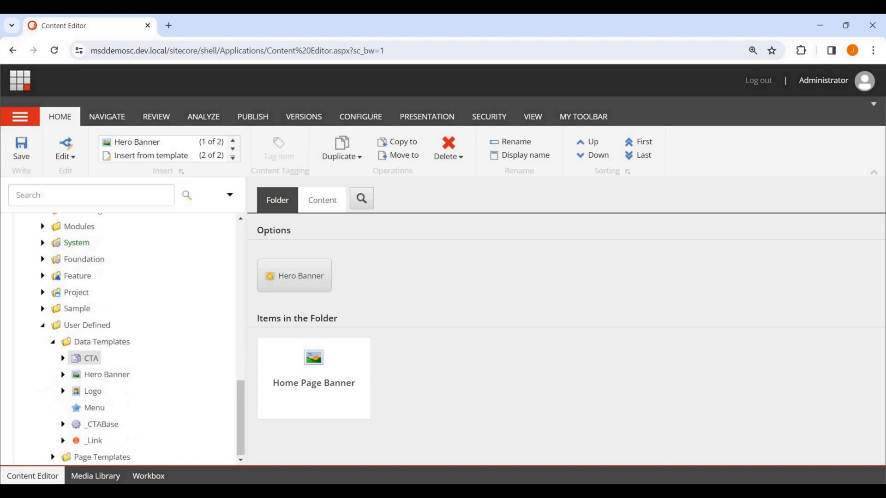
left_click(63, 358)
left_click(91, 359)
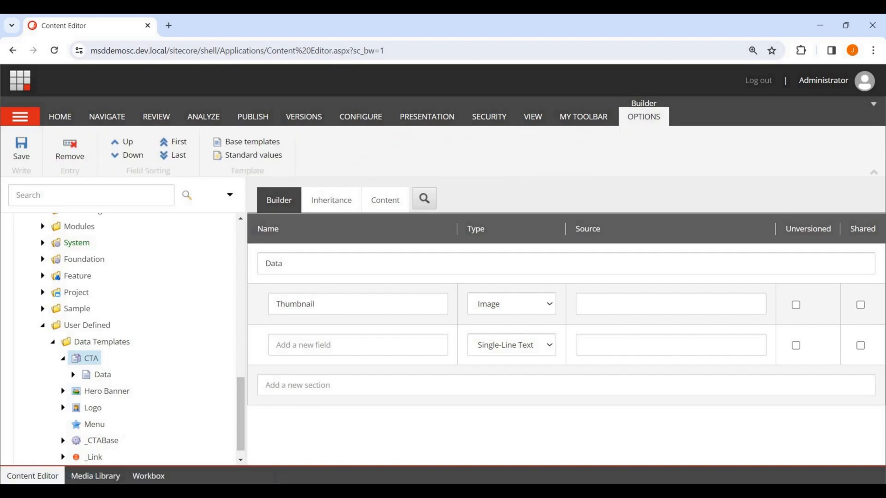
left_click(249, 155)
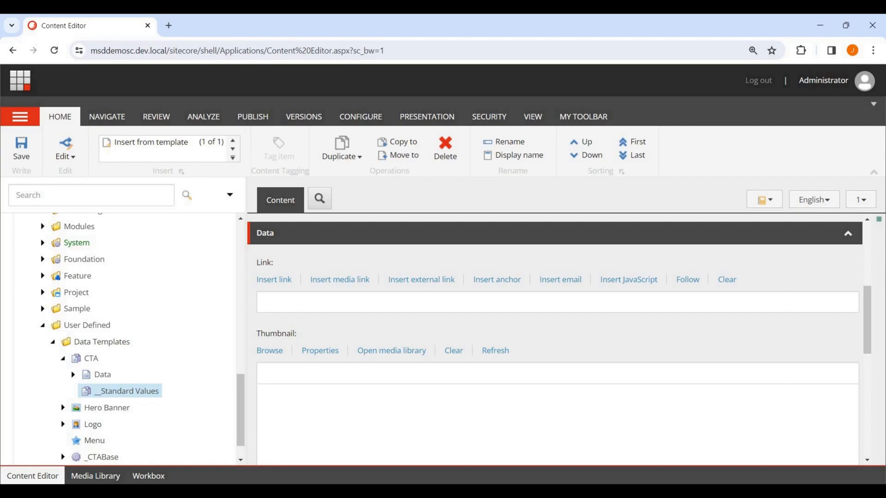
Step: Set the Title below the Thumbnail field to $name in the CTA template's standard values
scroll(557, 342, "down", 1)
scroll(557, 342, "up", 2)
scroll(557, 341, "down", 1)
scroll(557, 342, "down", 1)
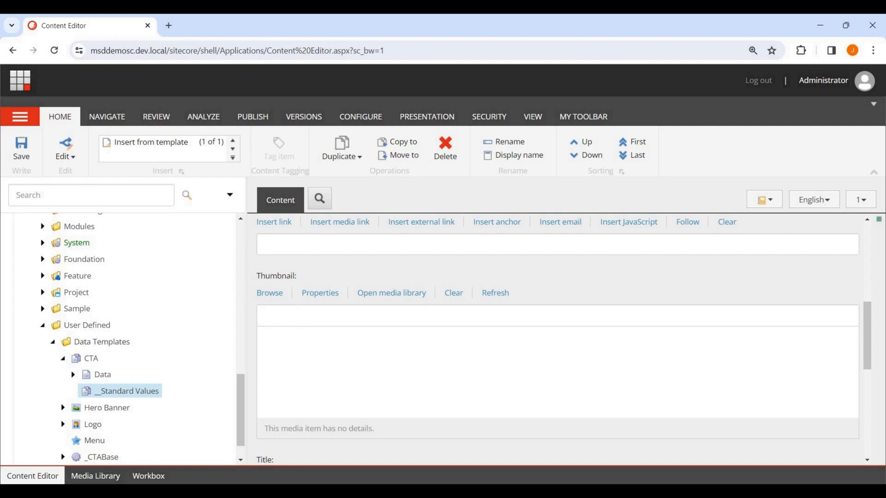
scroll(557, 342, "down", 2)
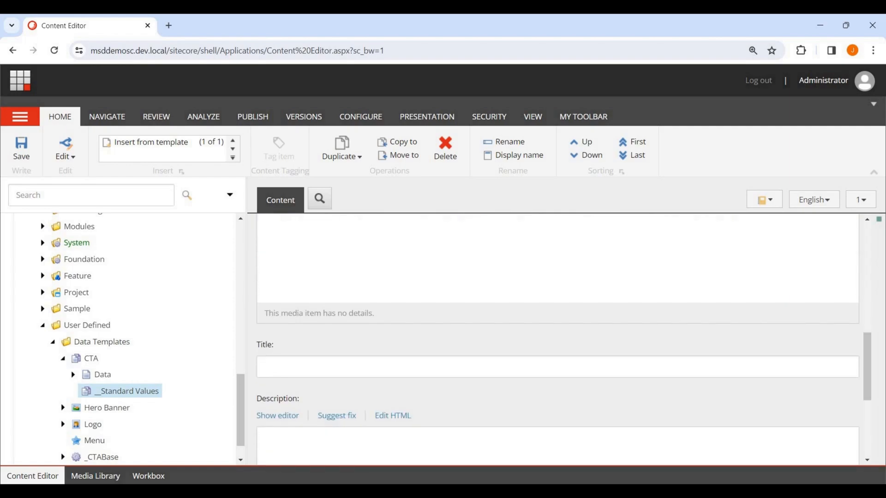
left_click(557, 367)
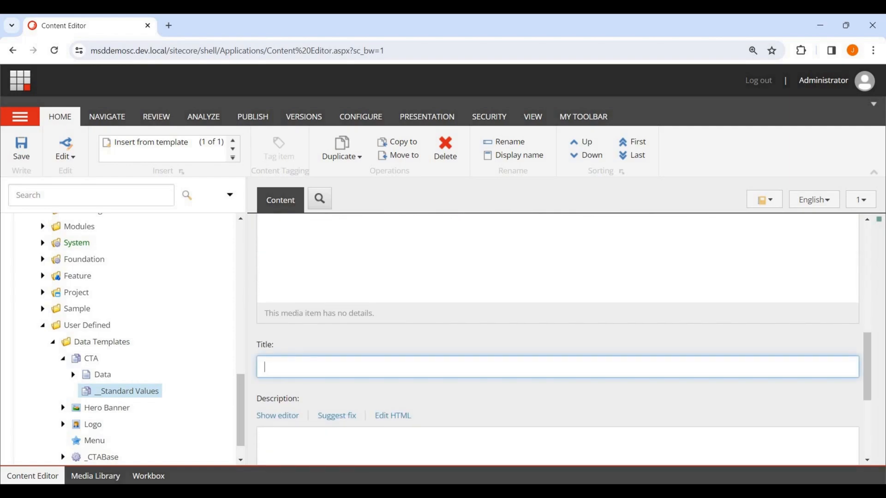
type("$name")
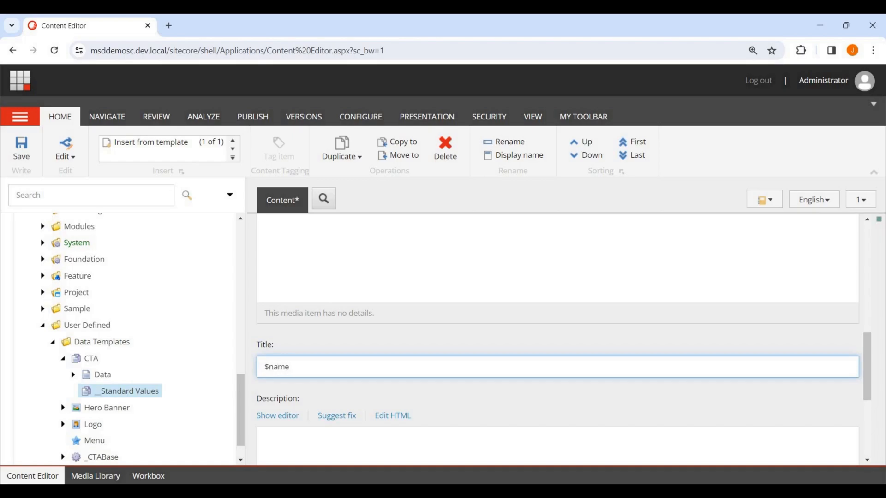
Step: Set the Description HTML in the CTA standard values to $name and accept it
scroll(557, 341, "down", 3)
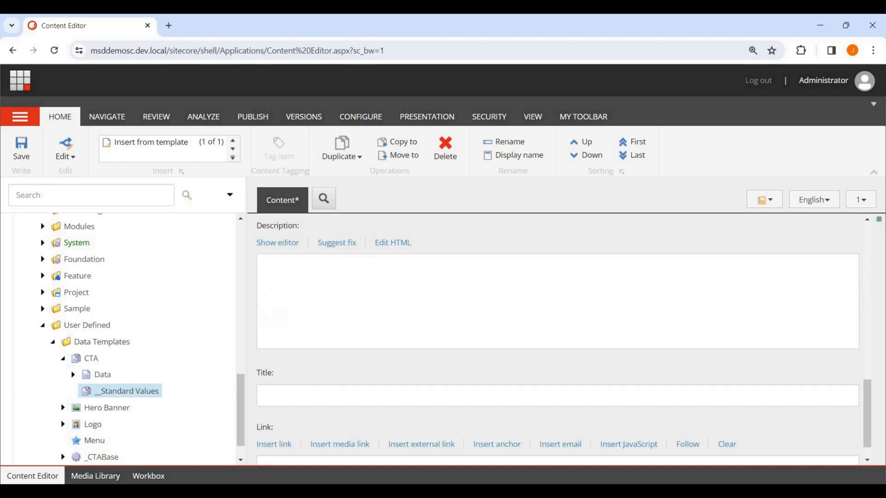
left_click(392, 242)
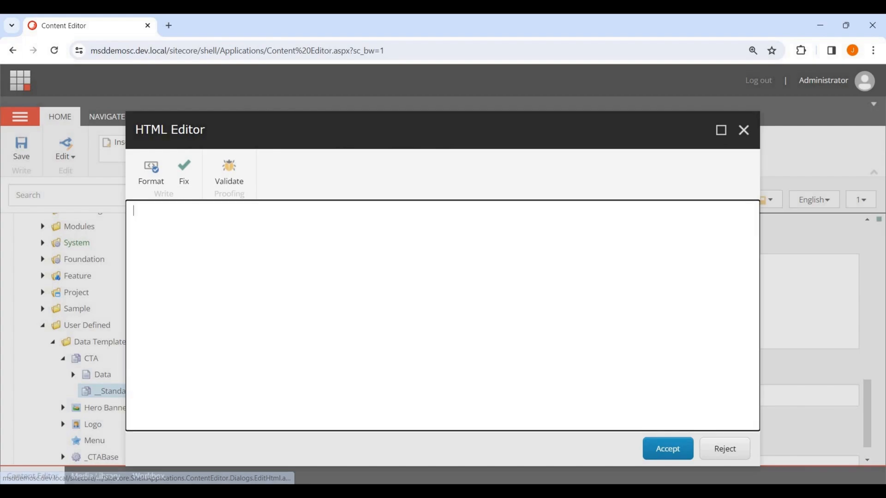
type("Name")
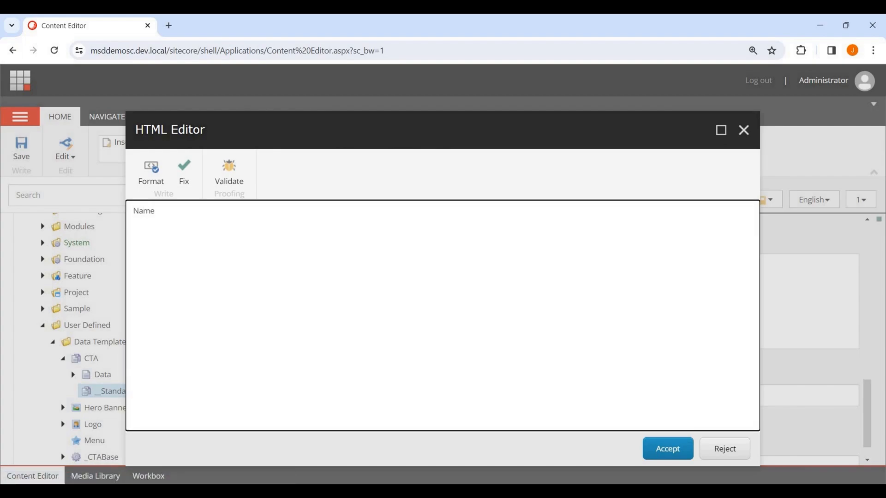
key("BackSpace")
key("BackSpace")
key("BackSpace")
key("BackSpace")
type("$name")
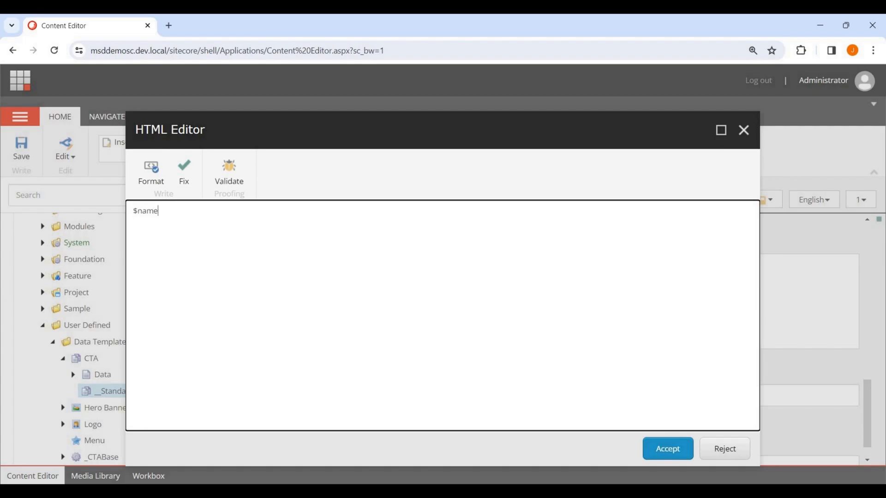
left_click(668, 448)
scroll(339, 444, "down", 1)
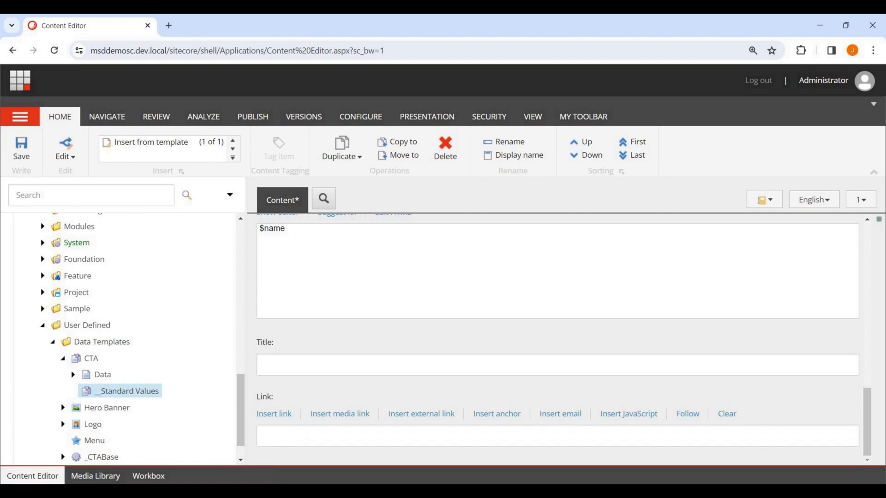
Step: Review the CTA standard values, save the changes and return to the CTA template
scroll(557, 339, "up", 3)
scroll(557, 339, "down", 3)
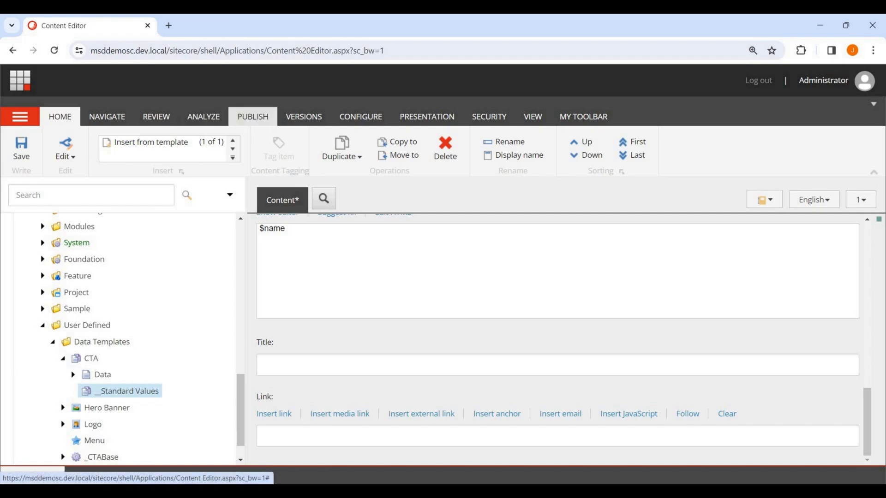
scroll(530, 323, "up", 2)
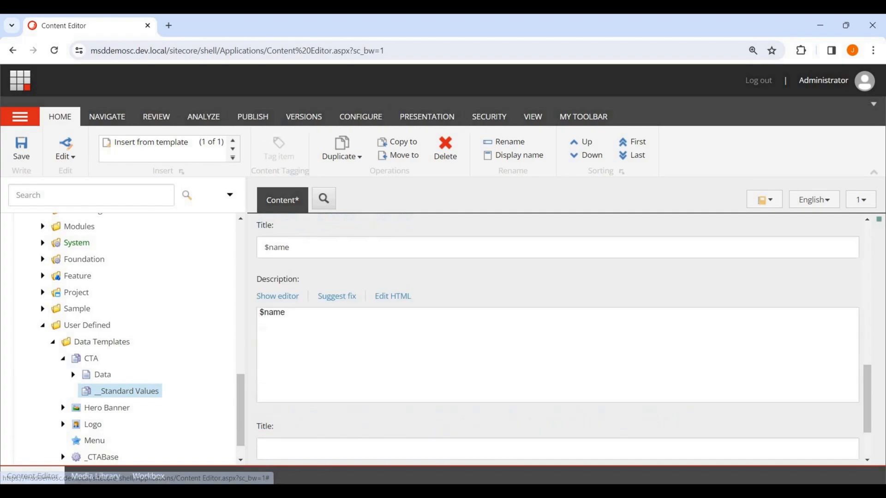
scroll(553, 339, "up", 10)
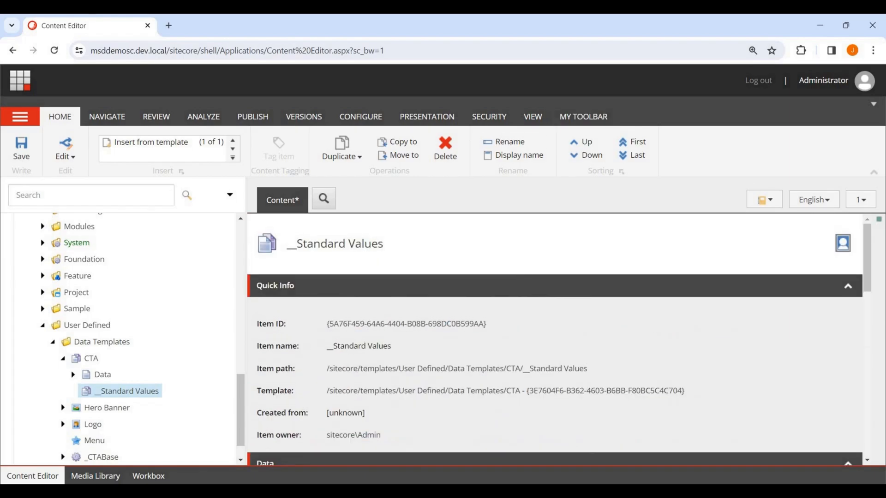
left_click(90, 359)
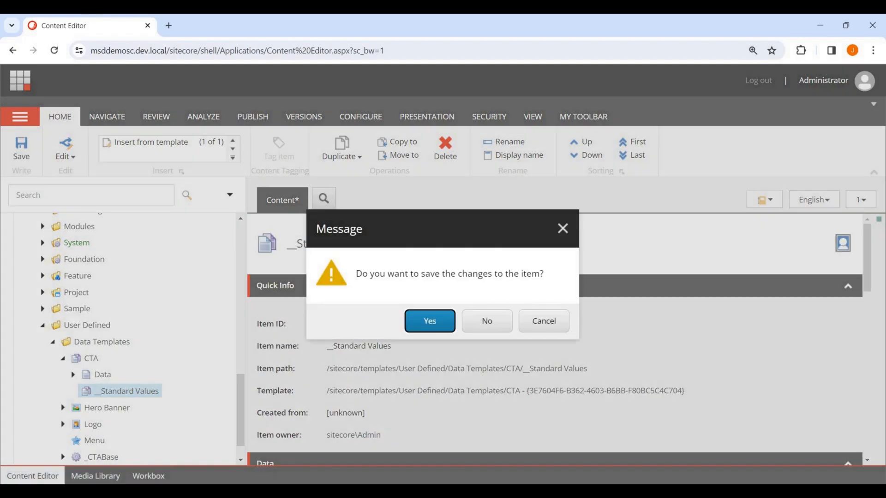
key("Return")
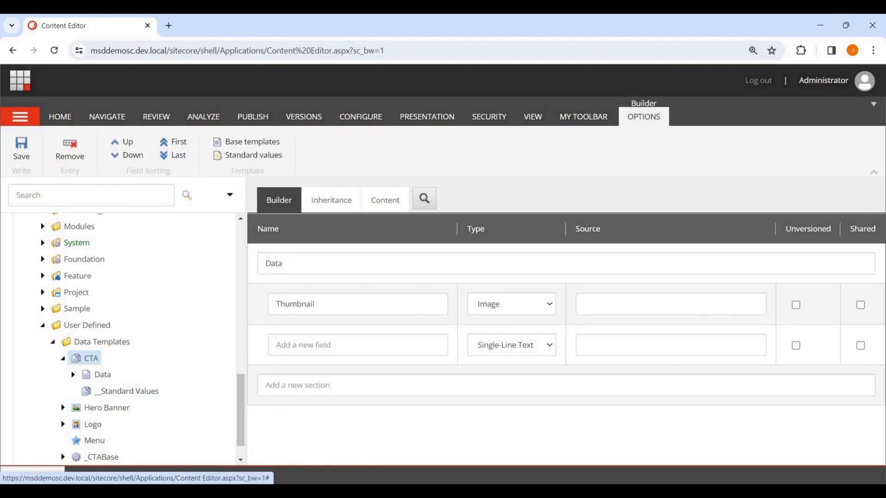
Step: Compare the fields of the _CTABase and _Link templates, and remove _Link from the CTA template's base templates
left_click(246, 141)
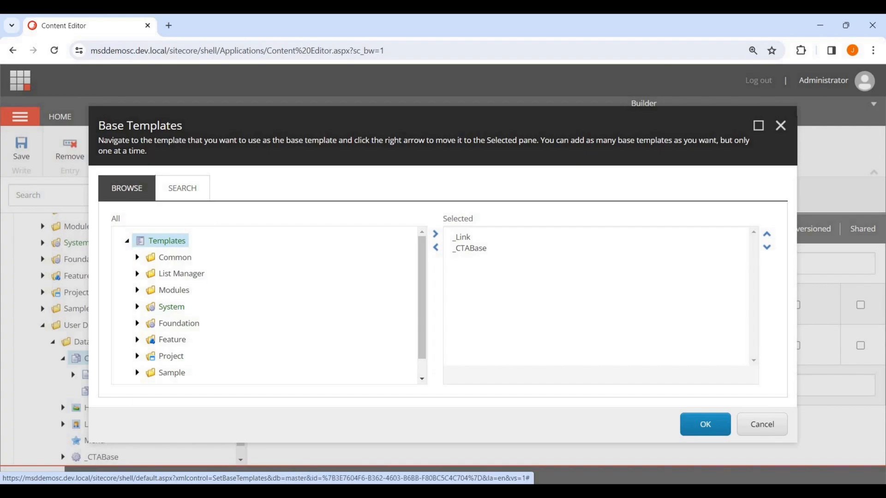
left_click(761, 424)
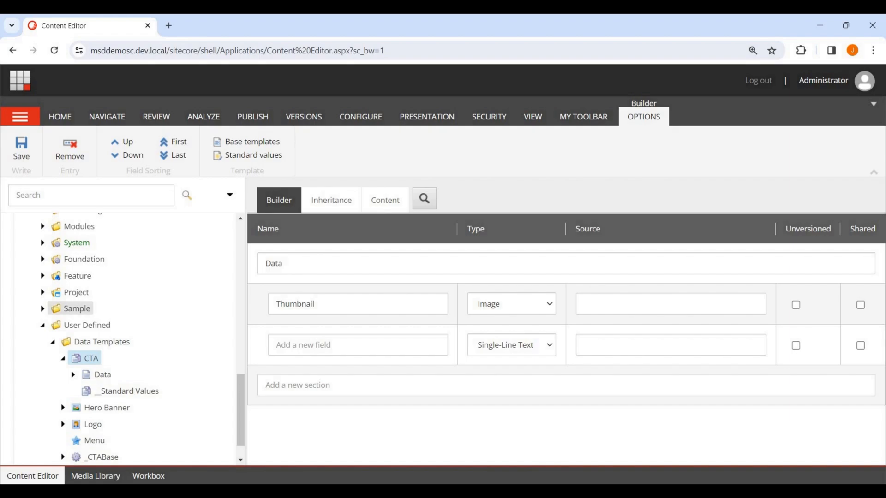
left_click(101, 423)
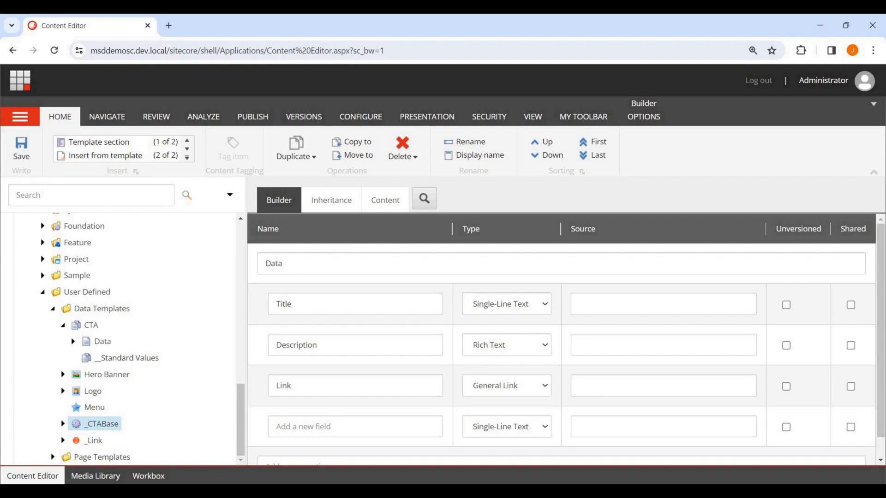
left_click(93, 440)
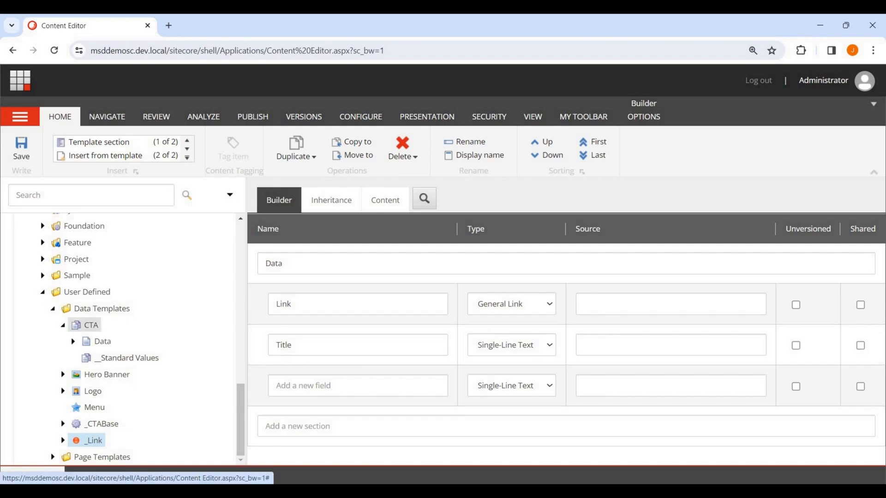
left_click(88, 325)
left_click(643, 116)
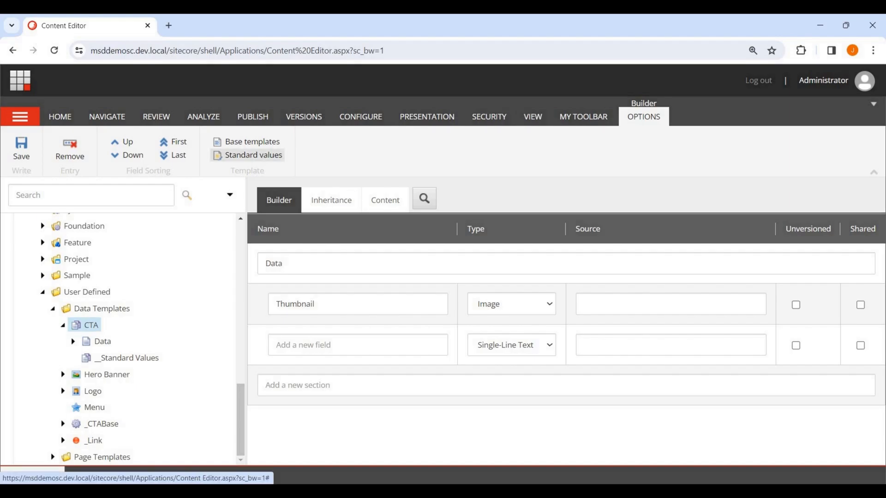
left_click(247, 142)
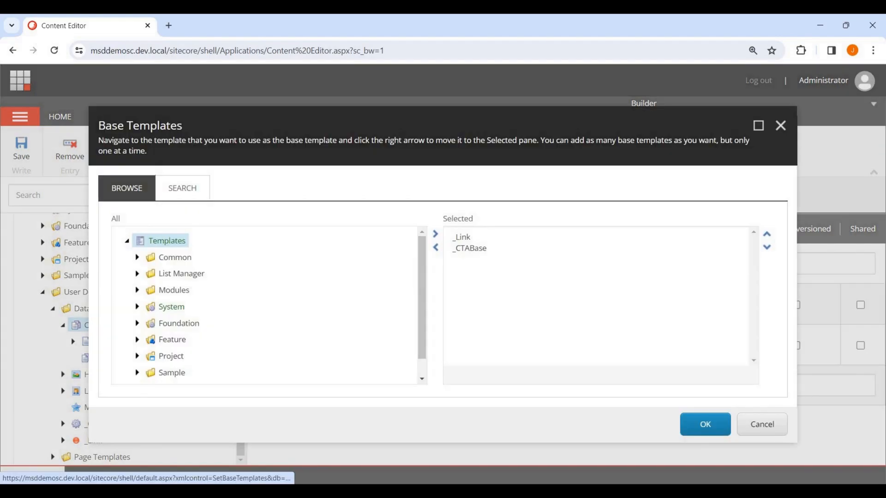
left_click(461, 236)
left_click(436, 247)
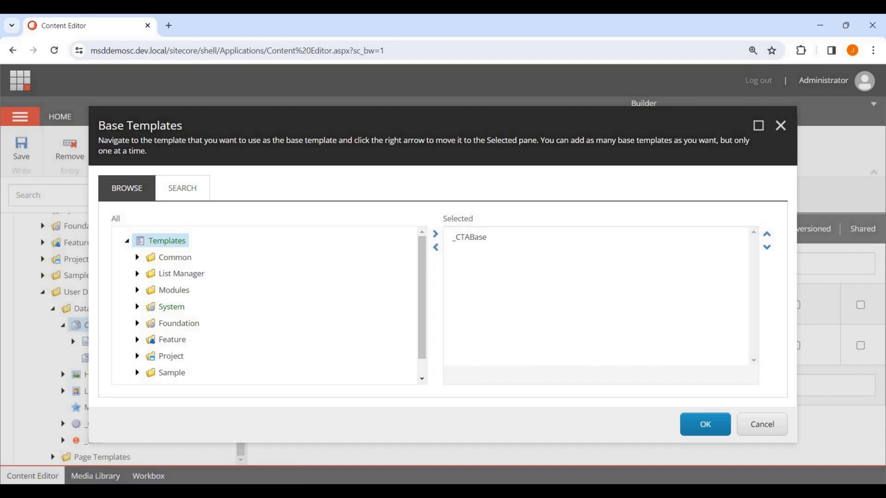
left_click(704, 424)
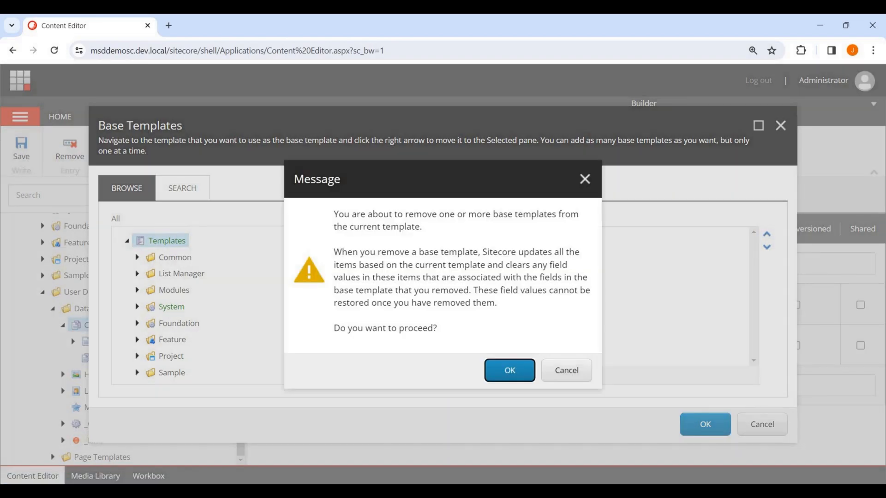
left_click(509, 370)
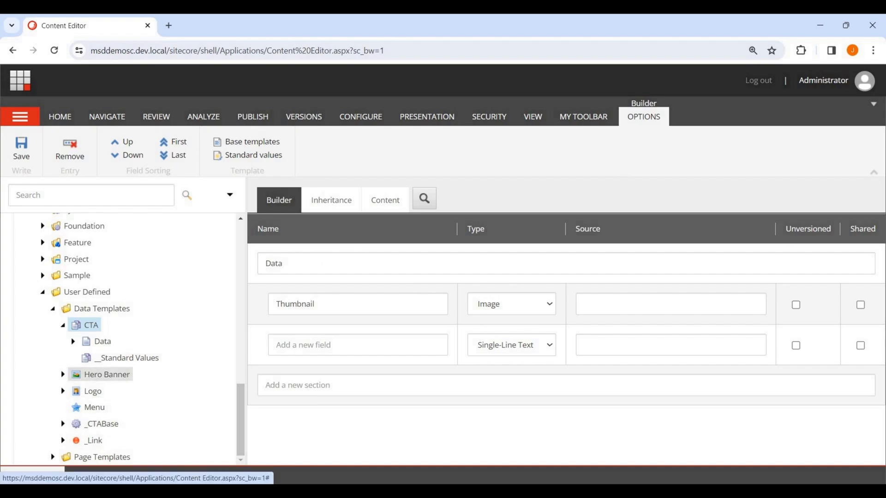
Step: Remove _Link from the Hero Banner template's base templates, accept the removal and save the template
left_click(106, 374)
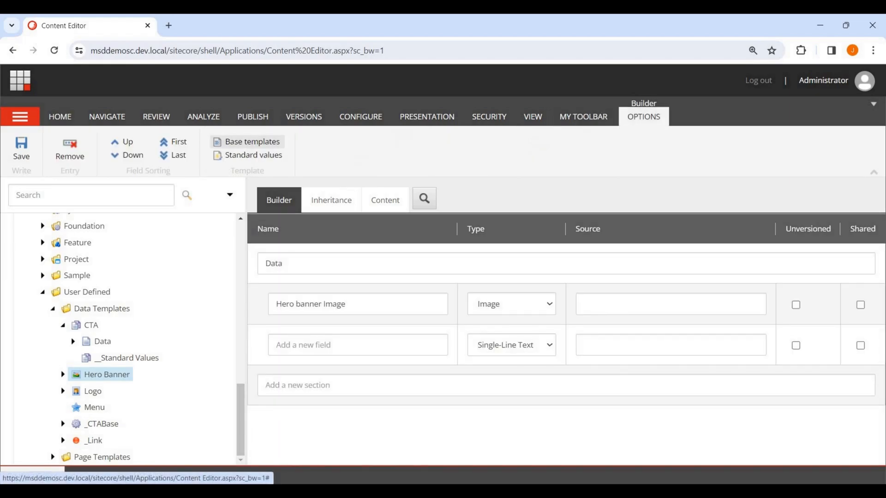
left_click(248, 142)
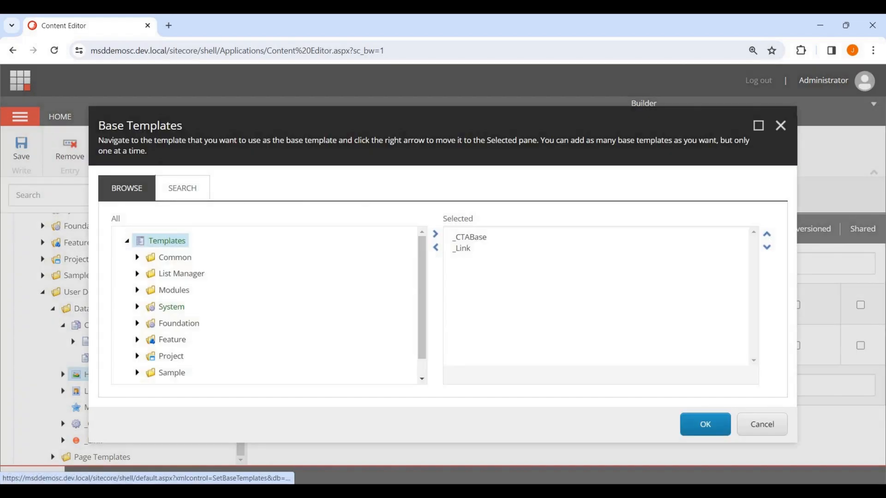
left_click(461, 248)
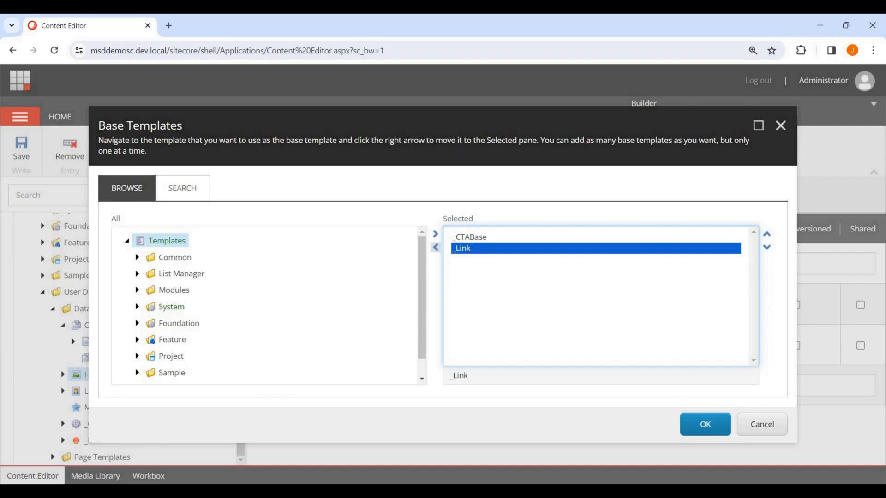
left_click(435, 247)
left_click(705, 424)
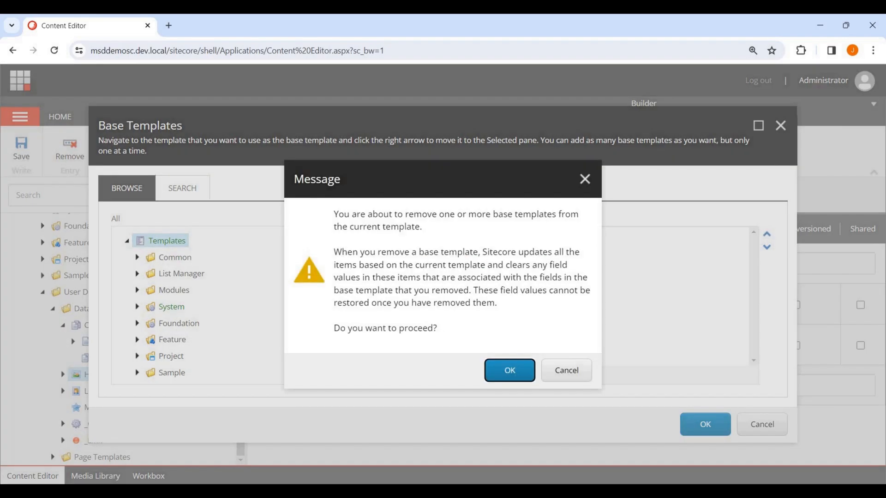
left_click(510, 370)
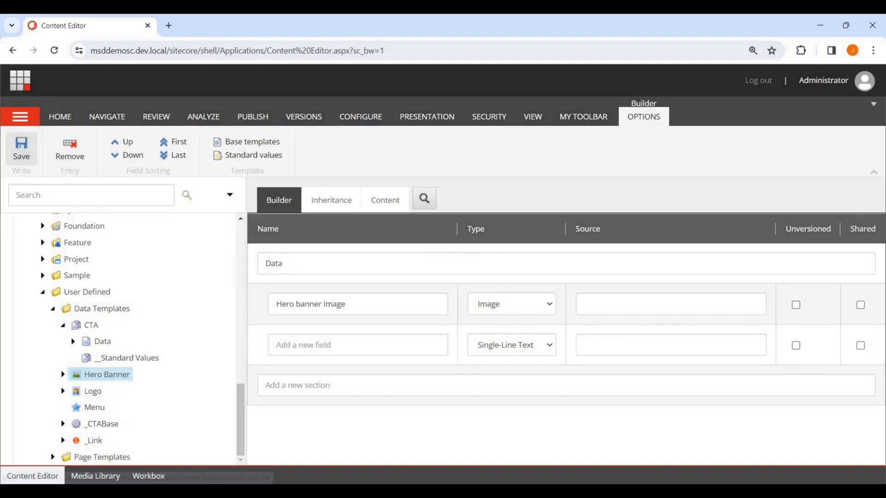
left_click(21, 148)
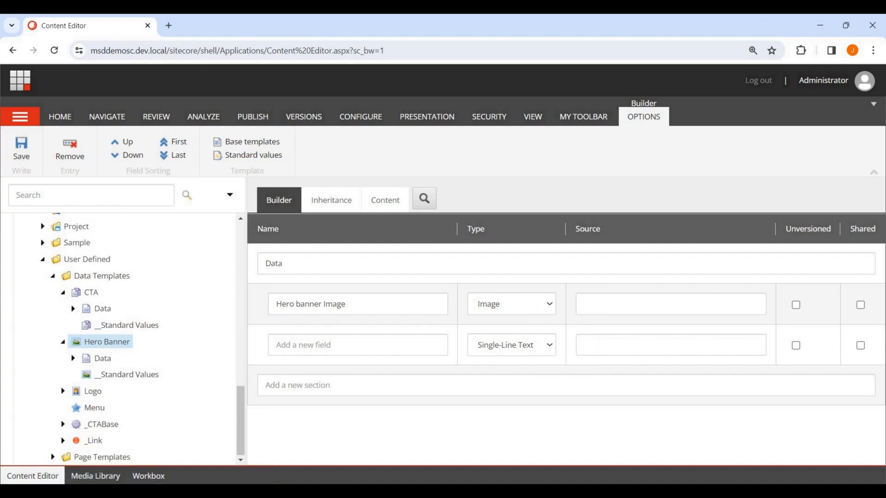
Step: Review the Thumbnail, Title, Description and Link fields in the CTA template's standard values
left_click(91, 291)
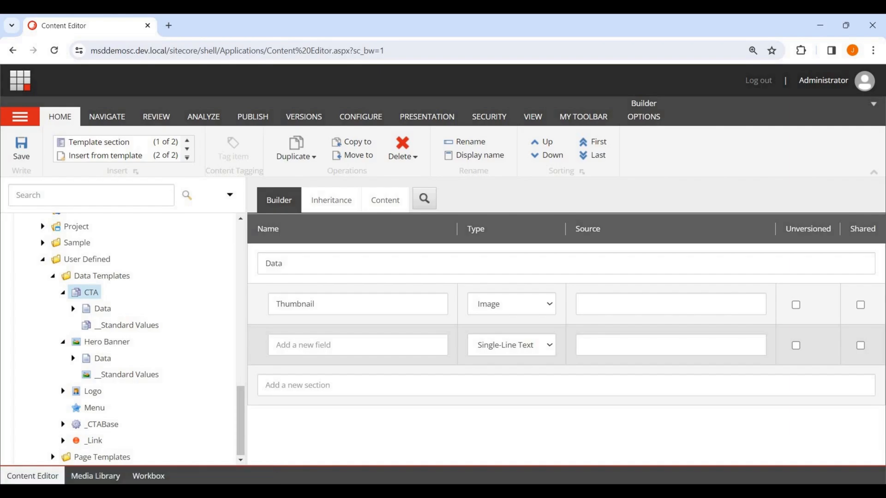
left_click(127, 324)
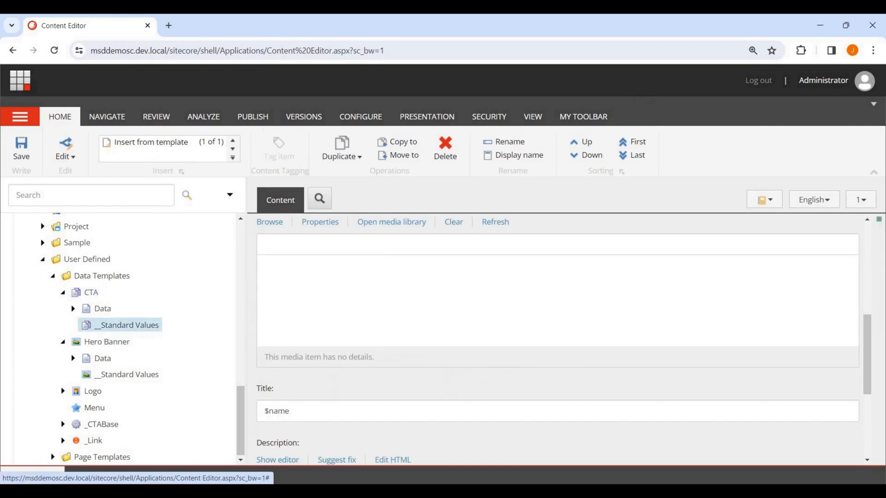
scroll(557, 341, "down", 4)
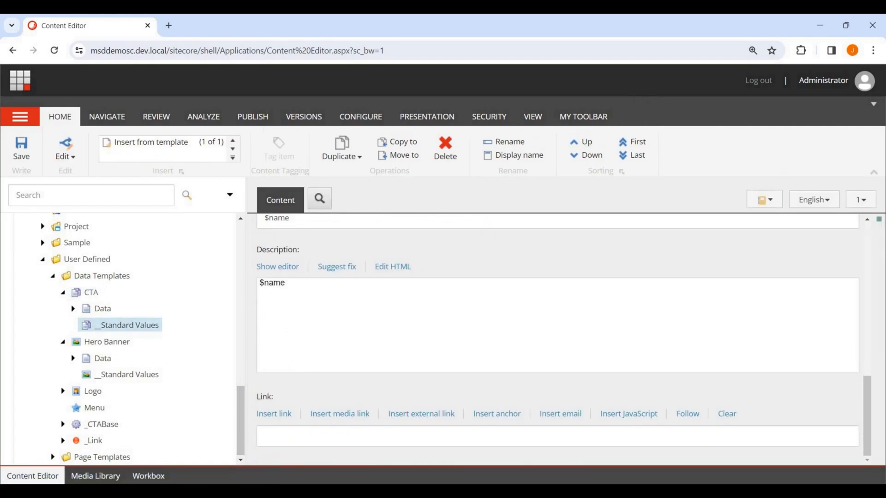
scroll(557, 341, "up", 8)
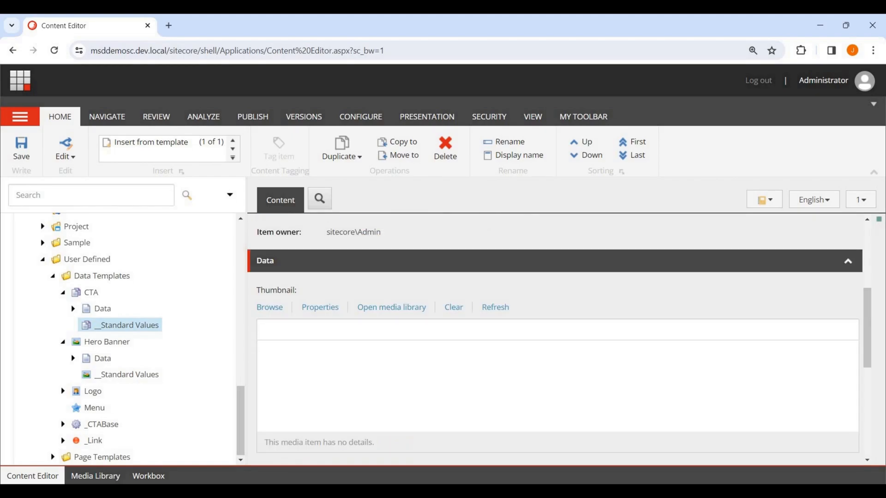
scroll(557, 341, "down", 4)
scroll(557, 342, "down", 4)
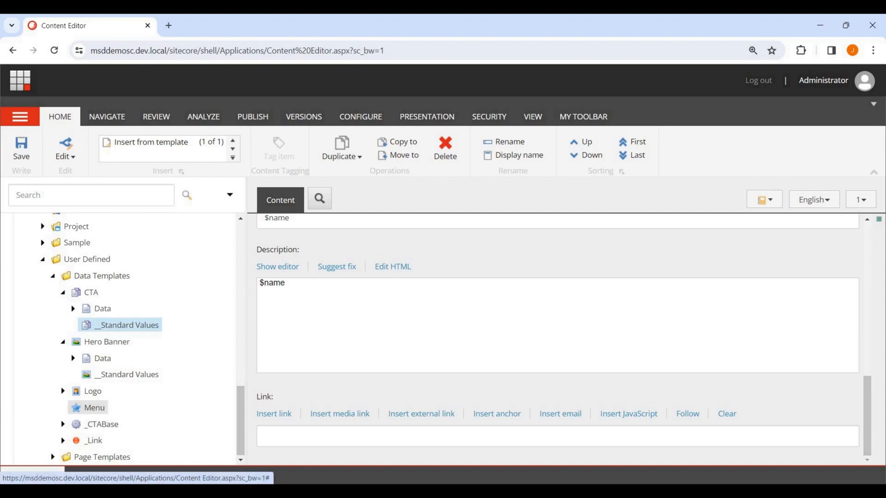
Step: Check which base templates are assigned to the Menu data template
left_click(90, 407)
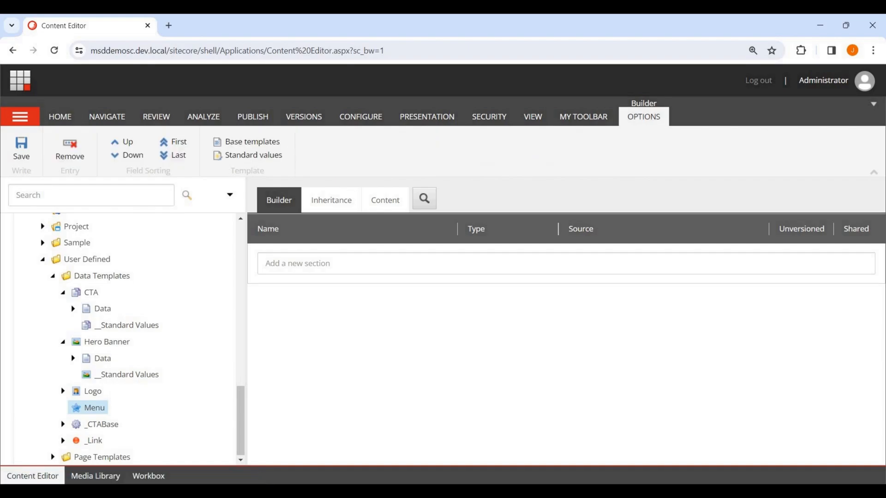
left_click(248, 142)
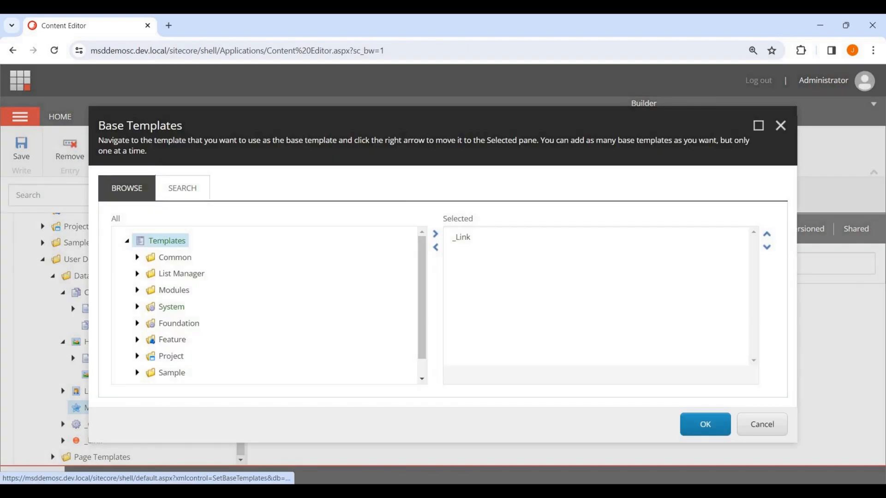
left_click(704, 424)
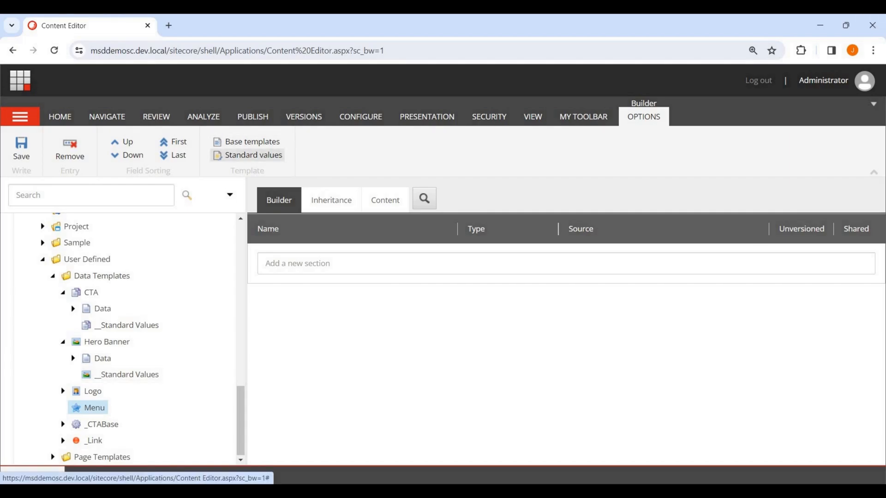
Step: Create standard values for the Menu template, set their Title to $name and save
left_click(249, 155)
scroll(554, 339, "down", 3)
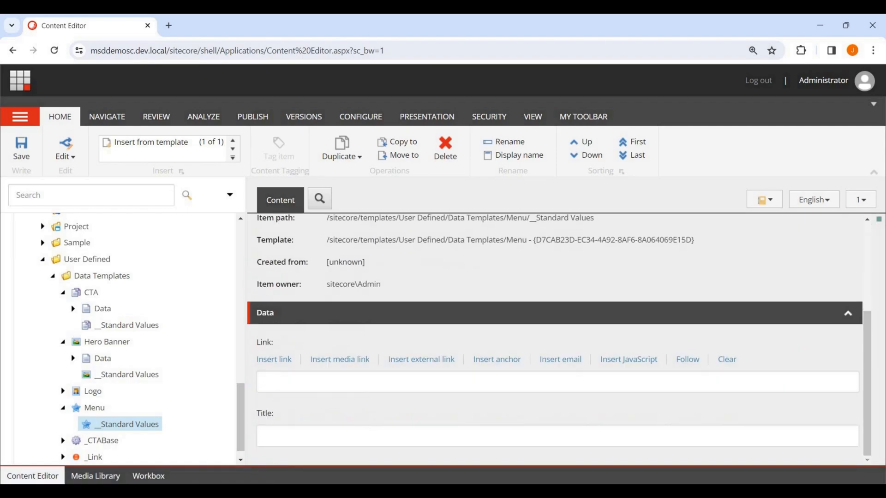
left_click(276, 436)
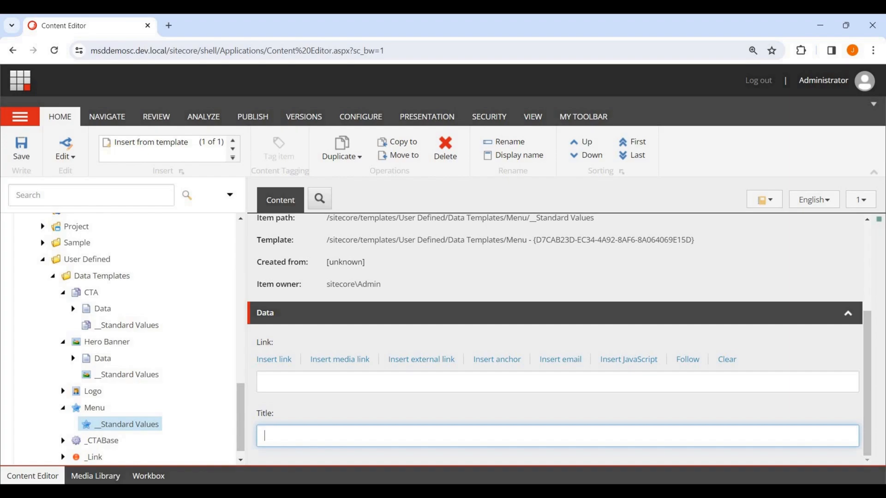
type("$name")
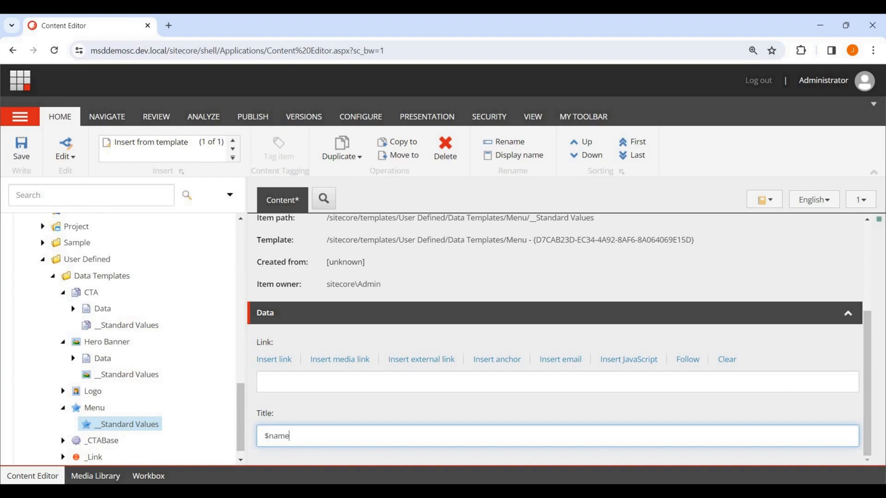
key("ctrl+s")
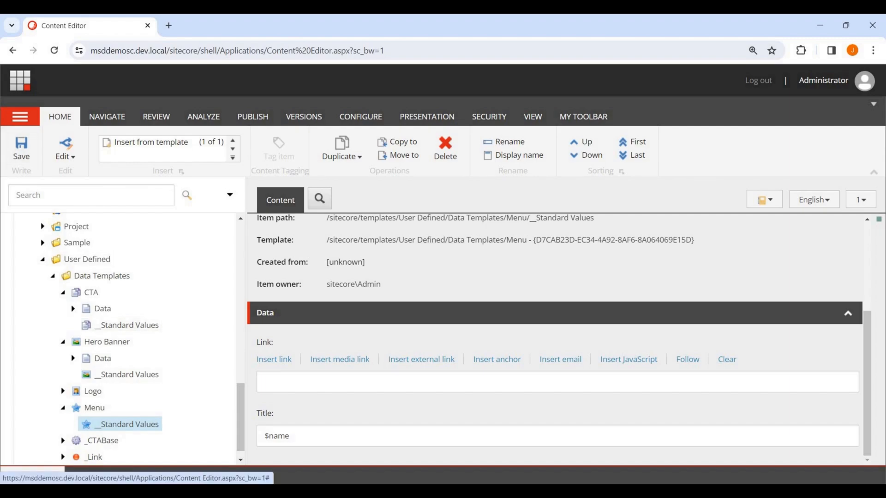
Step: Bring up the options for the site's local Menu folder, and review the navigation links in Menu.cshtml in Visual Studio
scroll(120, 339, "up", 5)
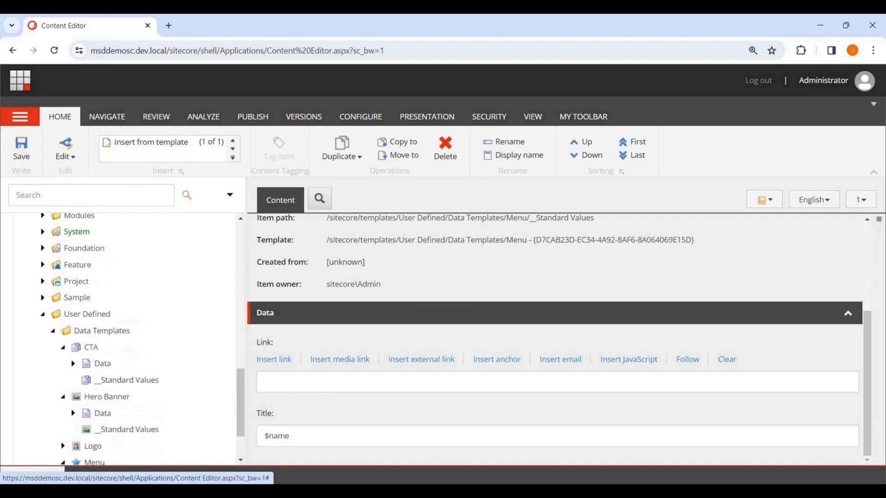
scroll(119, 339, "up", 10)
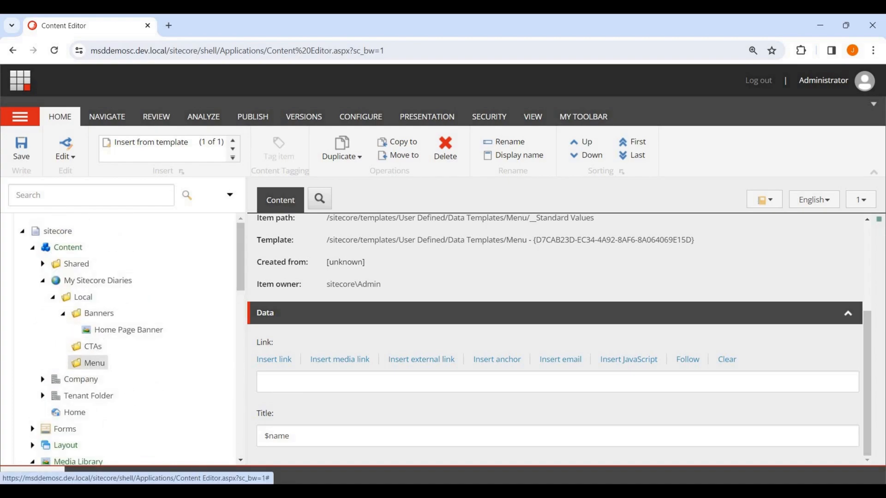
right_click(90, 362)
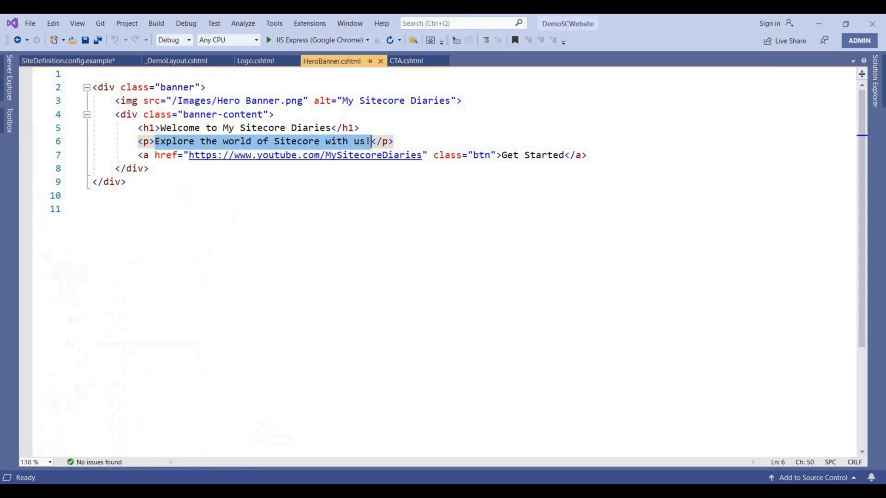
key("ctrl+alt+l")
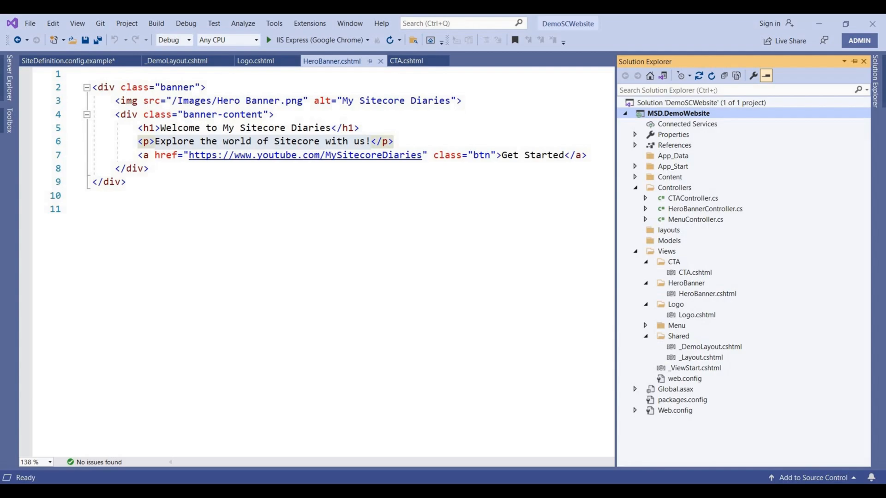
left_click(645, 325)
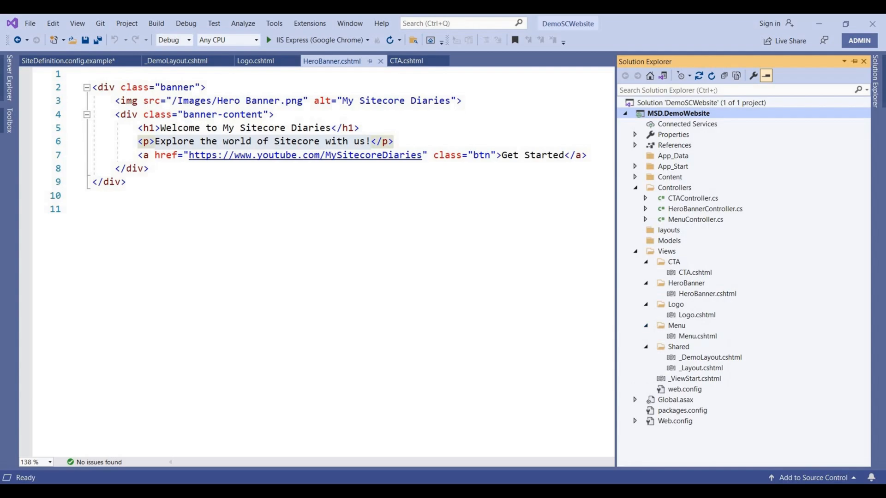
double_click(697, 336)
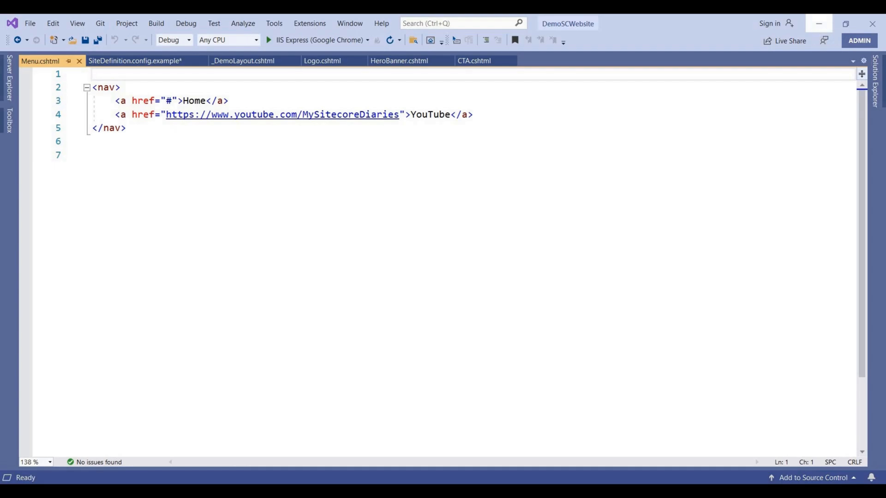
left_click(819, 23)
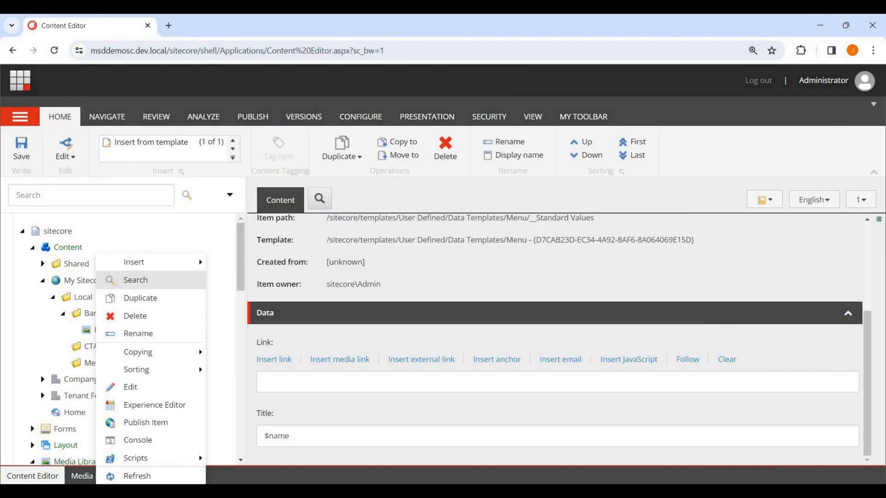
Step: Insert a Menu item named Home in the site's local Menu content folder and save it
mouse_move(138, 262)
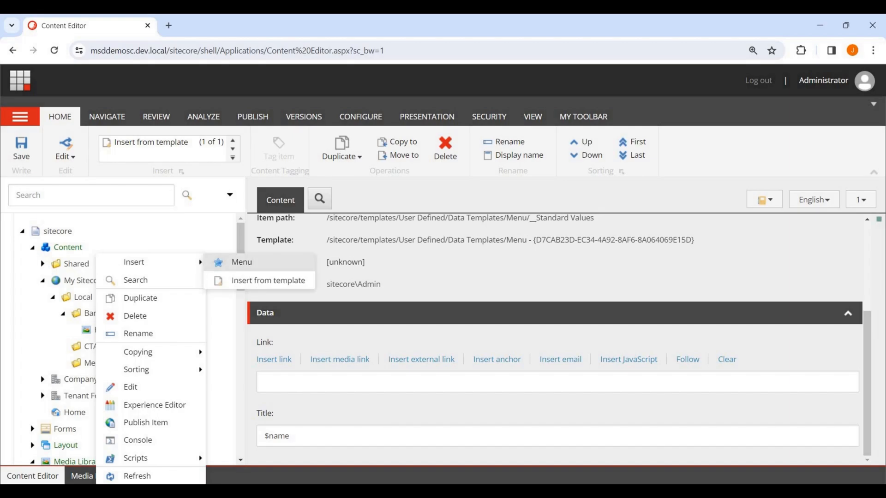
left_click(233, 262)
type("Home")
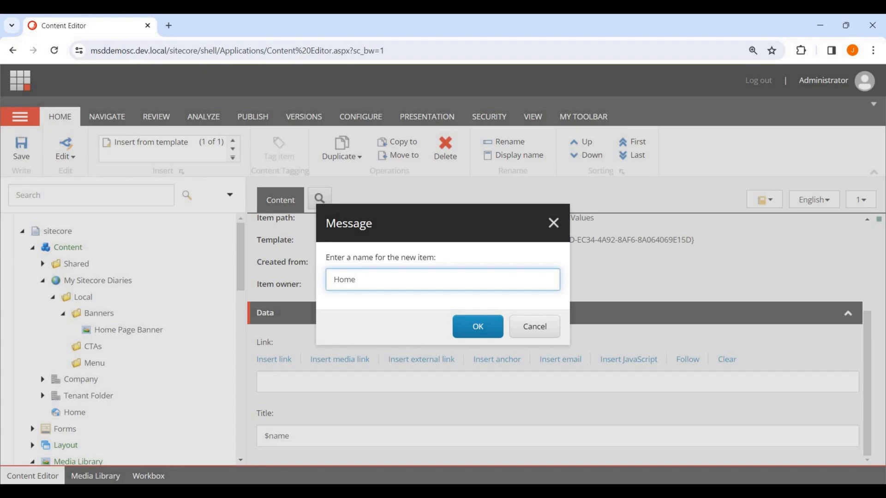
left_click(478, 326)
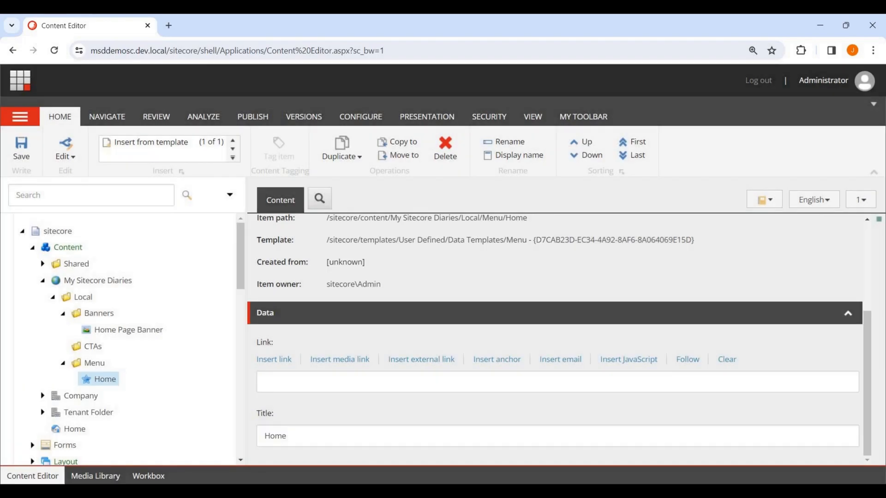
left_click(21, 149)
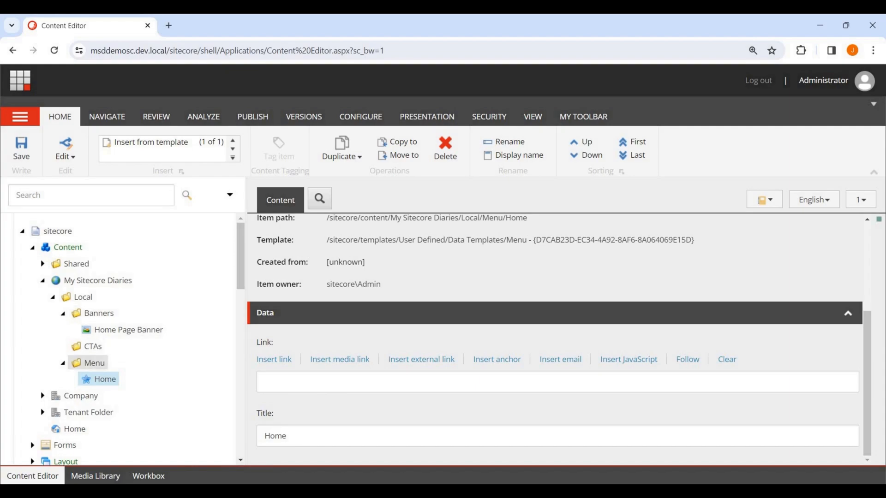
Step: Insert a second Menu item in the local Menu folder, naming it YouTube with the link text copied from Menu.cshtml in Visual Studio
right_click(93, 363)
mouse_move(138, 262)
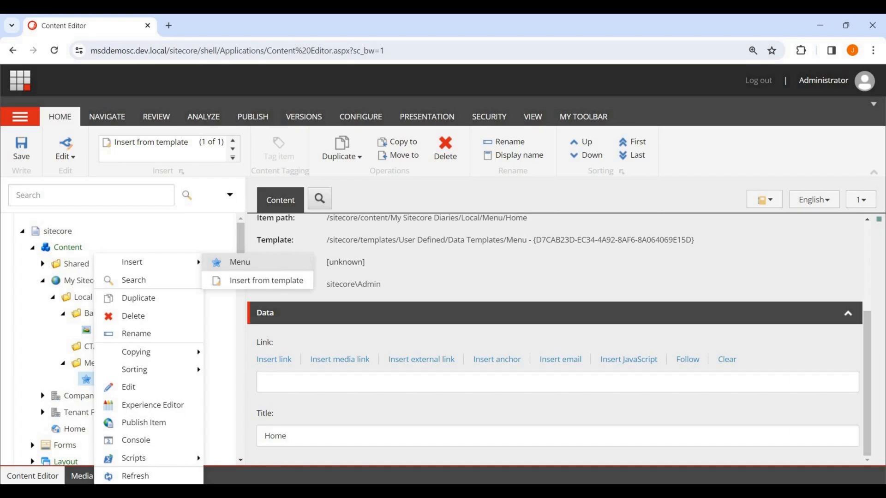
left_click(240, 262)
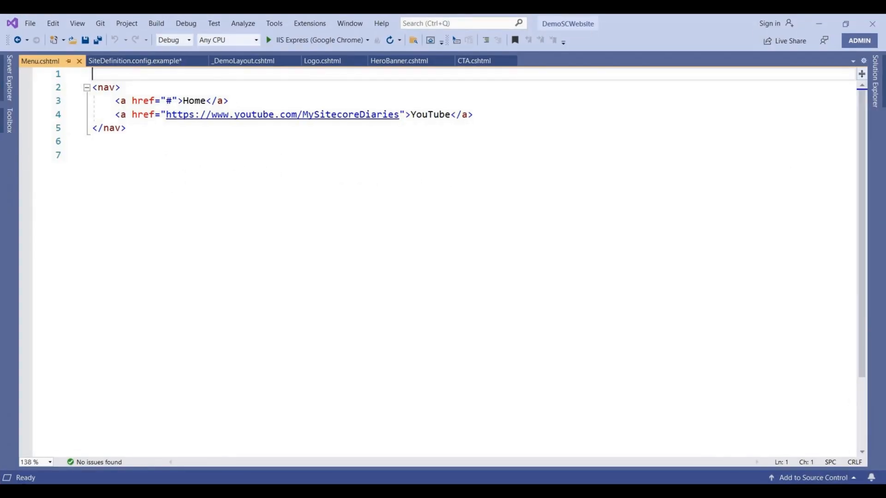
double_click(430, 115)
key("ctrl+c")
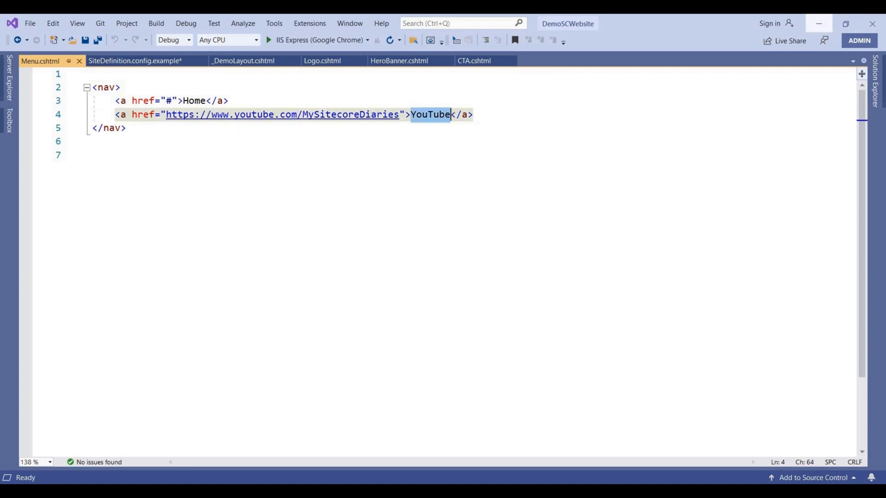
left_click(818, 23)
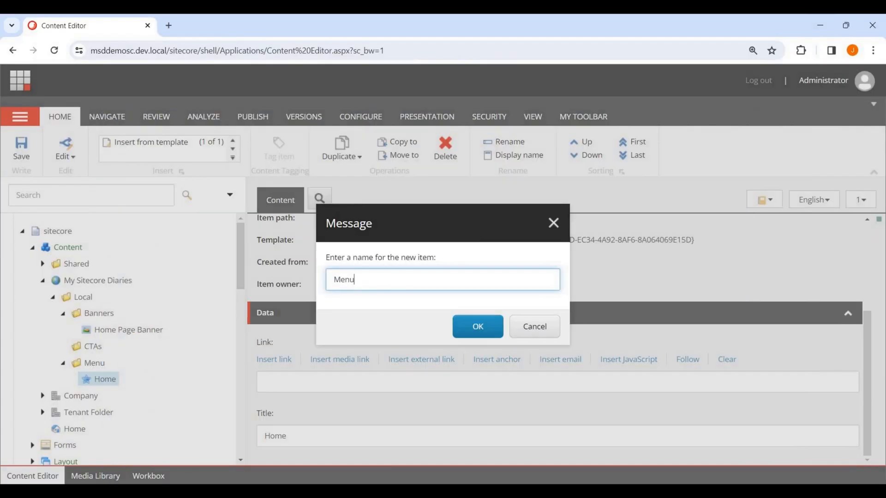
key("ctrl+v")
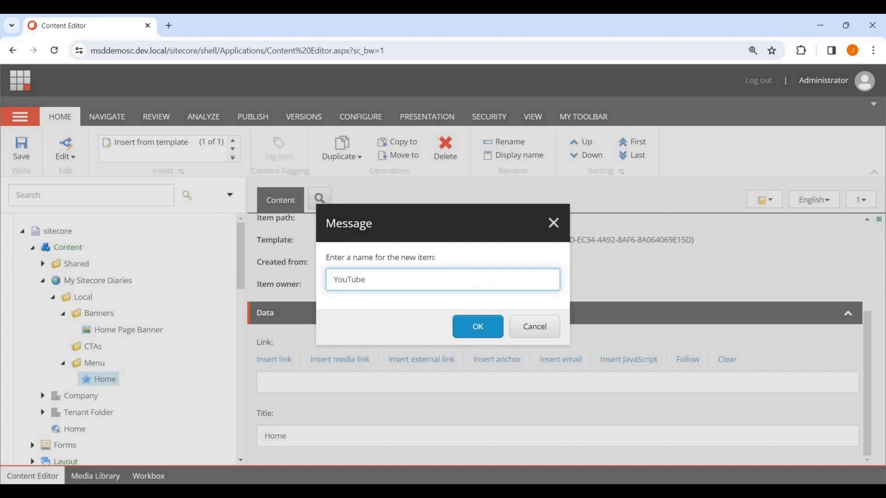
left_click(477, 326)
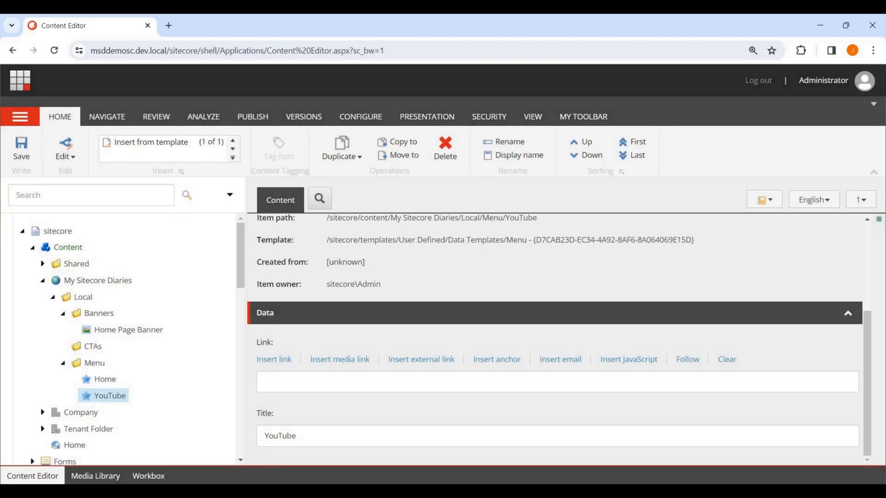
Step: Copy the YouTube link address from Menu.cshtml in Visual Studio and enter it as the URL of a new external link on the YouTube menu item
double_click(278, 436)
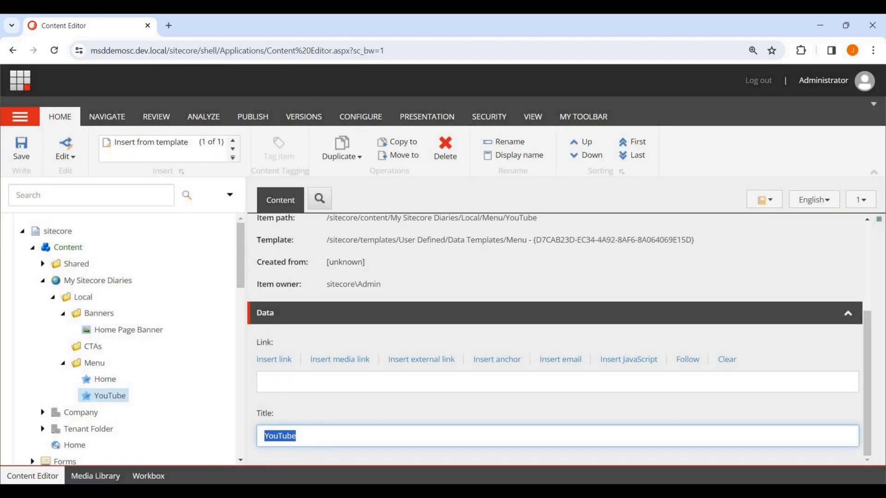
key("alt+Tab")
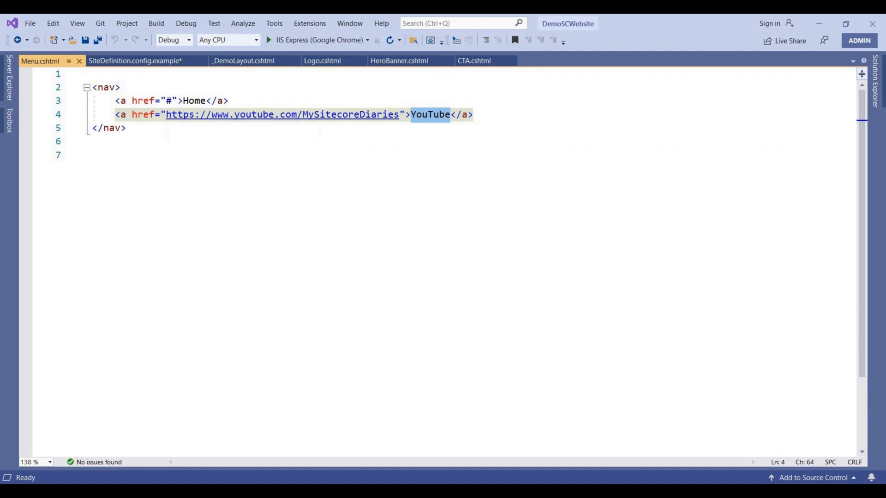
left_click_drag(166, 115, 397, 104)
left_click_drag(231, 100, 399, 115)
key("ctrl+c")
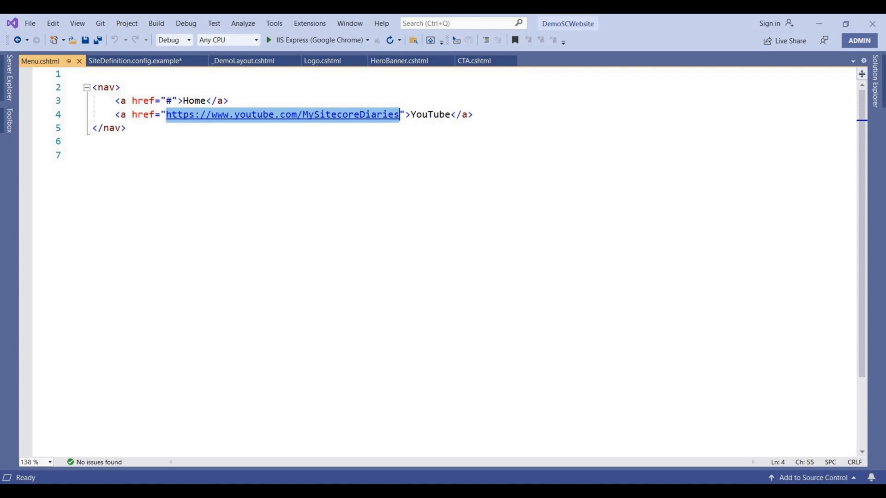
left_click(818, 23)
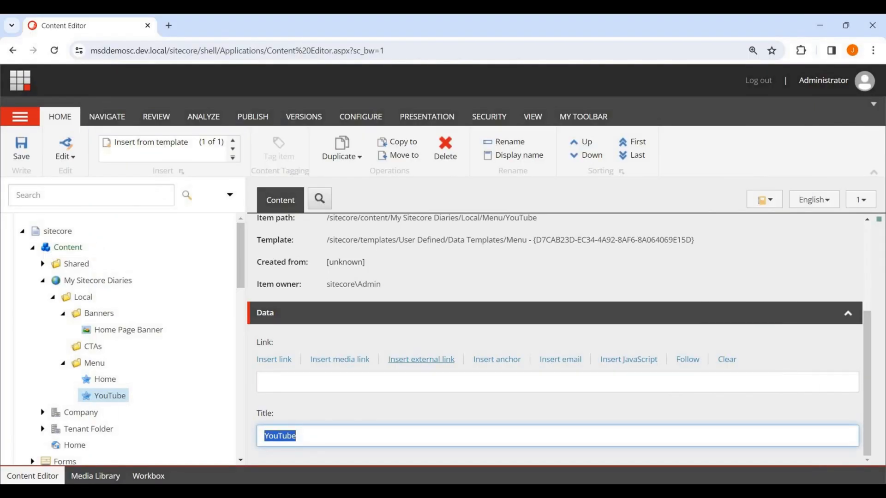
left_click(420, 359)
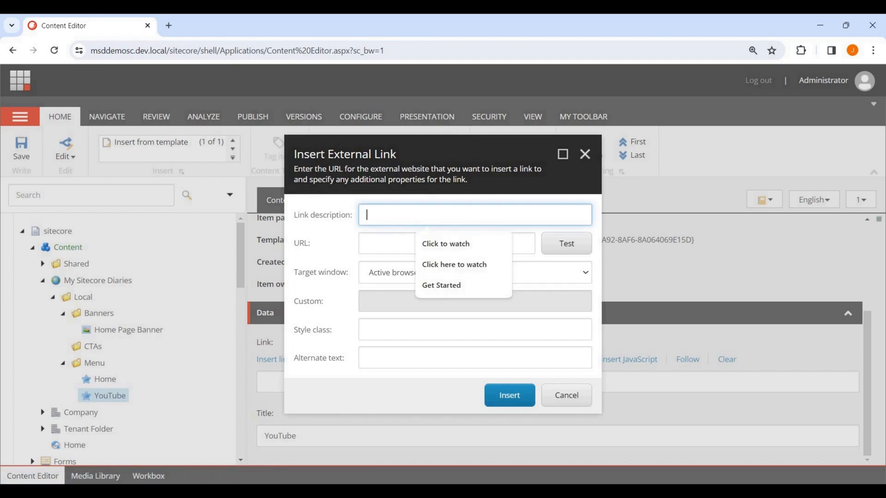
left_click(428, 243)
key("ctrl+v")
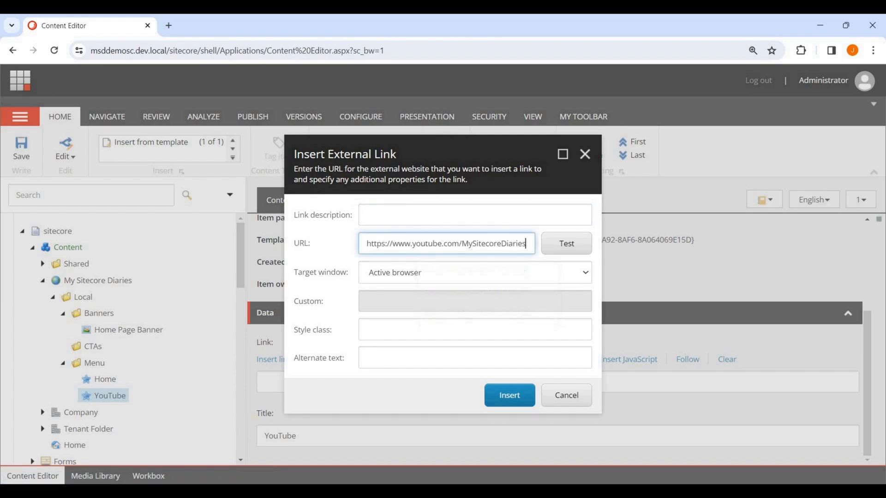
Step: Give the external link the description Home, set its target window to New browser, insert it and save the YouTube item
left_click(429, 215)
type("Home")
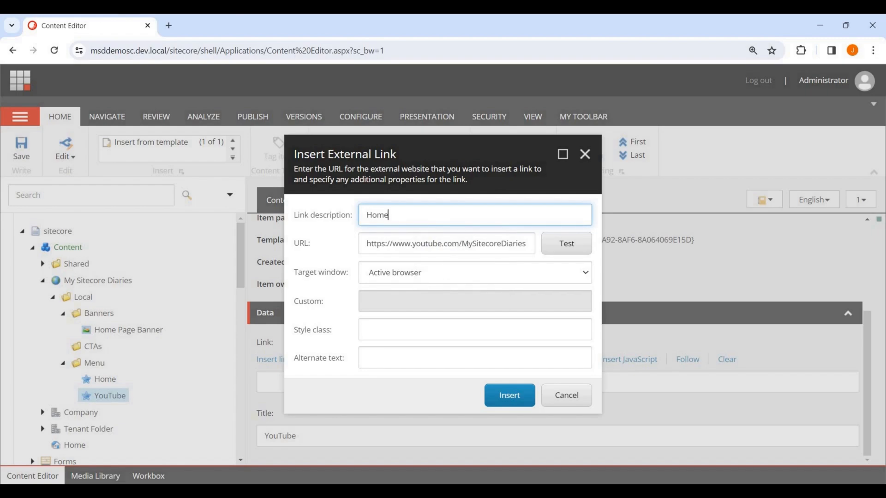
left_click(475, 273)
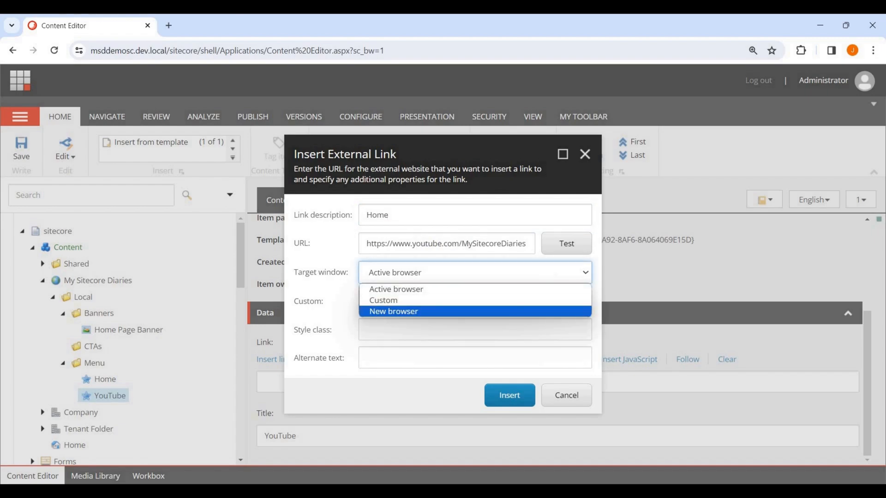
key("Return")
left_click(509, 395)
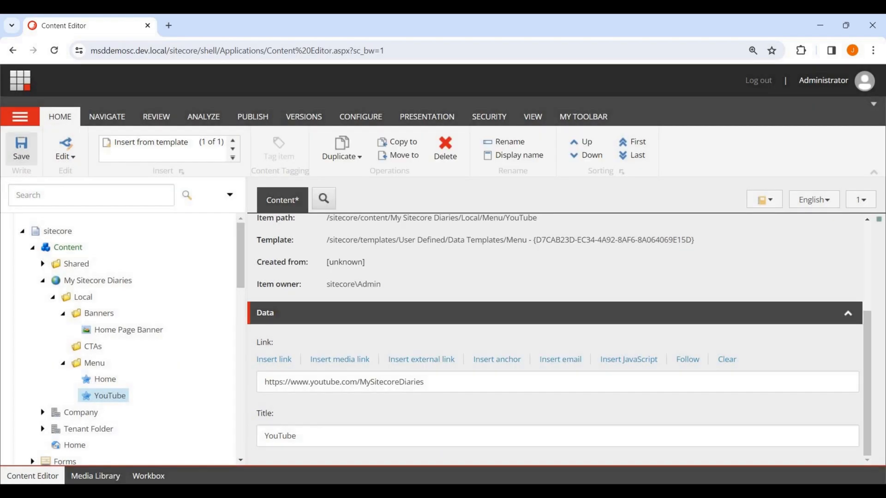
left_click(21, 149)
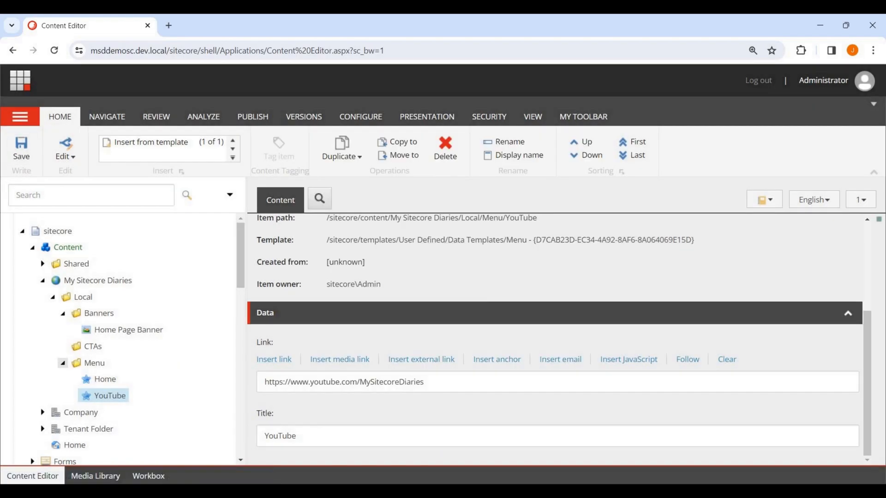
Step: Collapse the local Menu and Banners folders and start inserting a CTA item in the CTAs folder
left_click(63, 363)
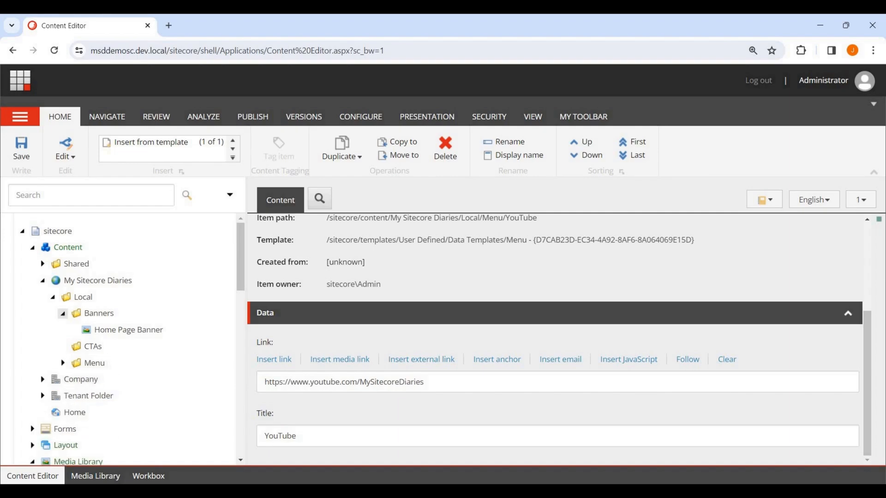
left_click(63, 313)
left_click(88, 329)
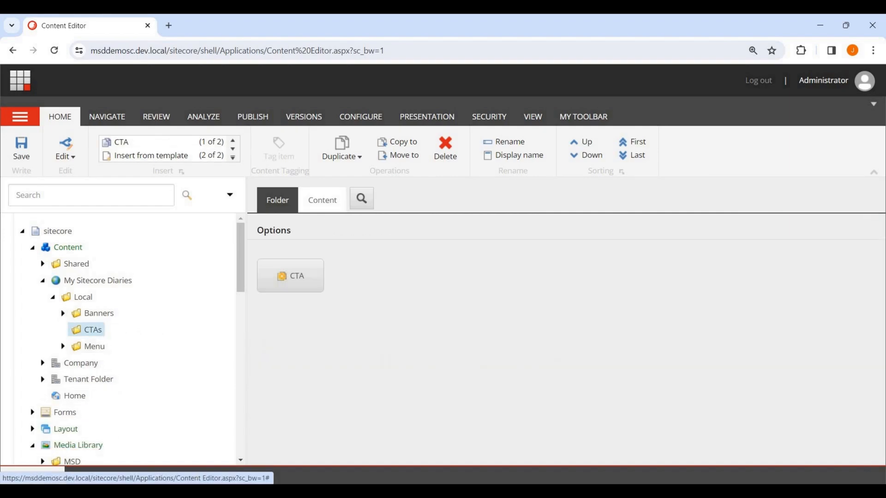
right_click(90, 329)
mouse_move(129, 262)
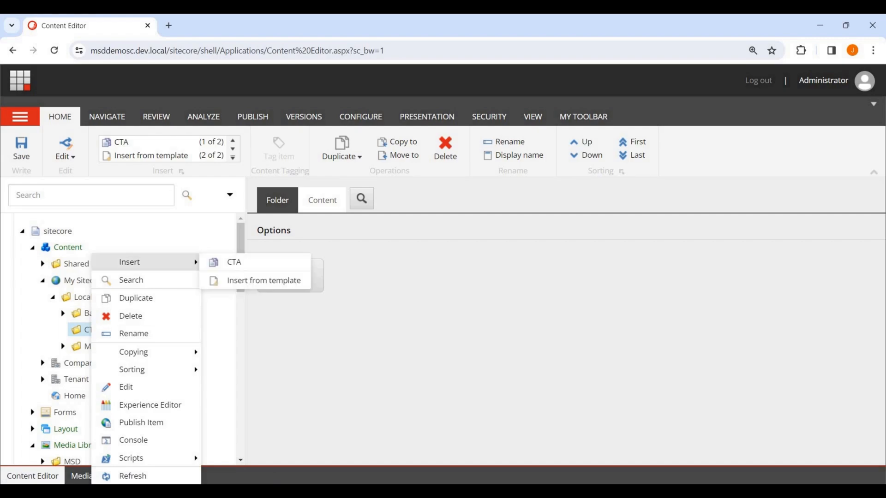
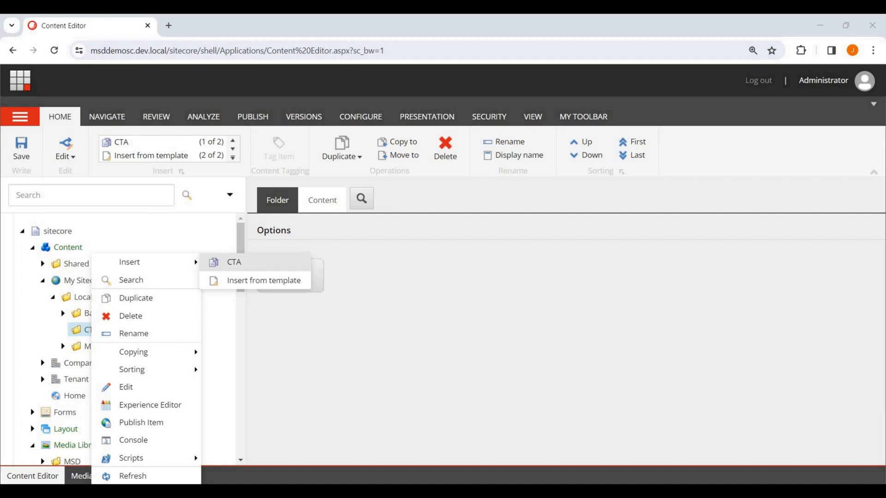
left_click(234, 262)
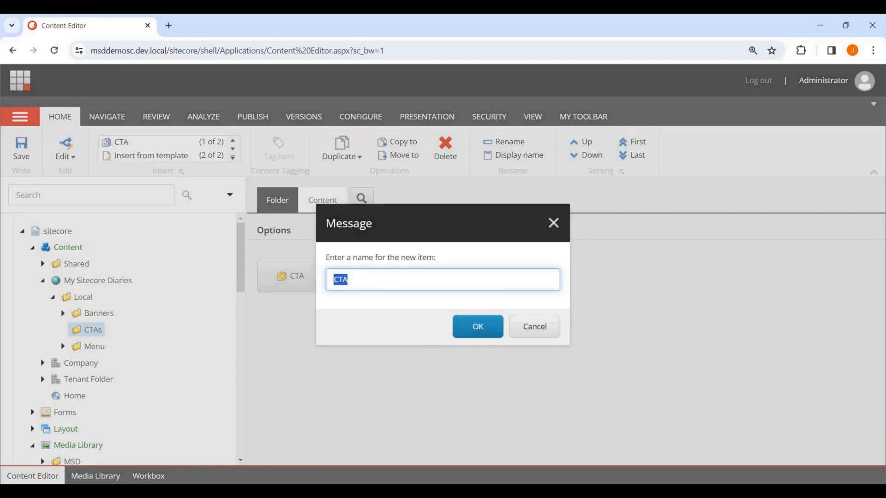
Step: Name the new CTA item Introduction, copying the word from the first heading of CTA.cshtml in Visual Studio, and create it
key("alt+Tab")
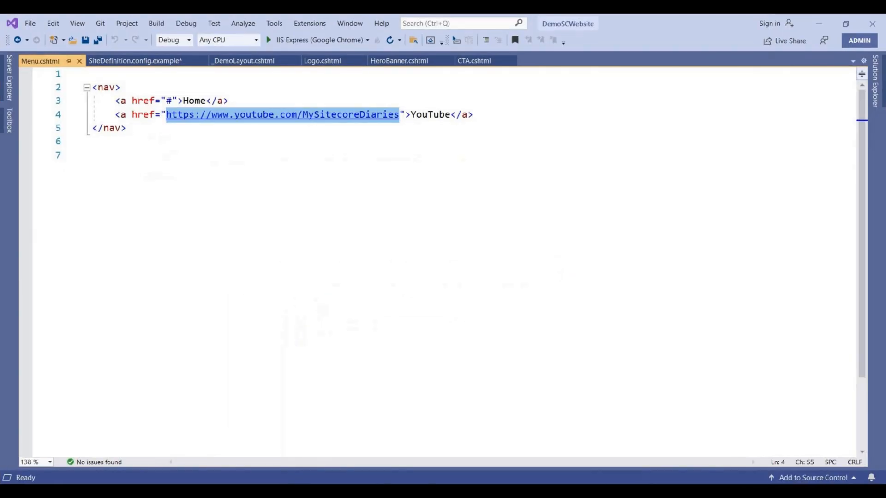
left_click(875, 82)
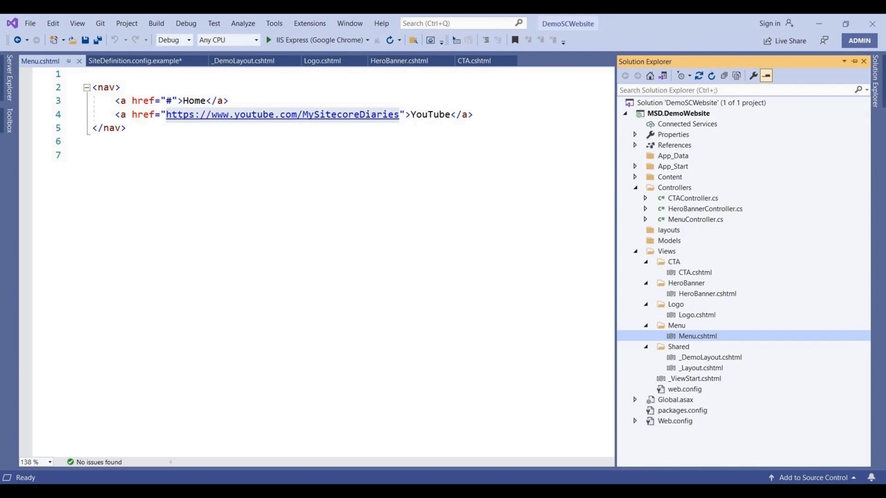
double_click(695, 272)
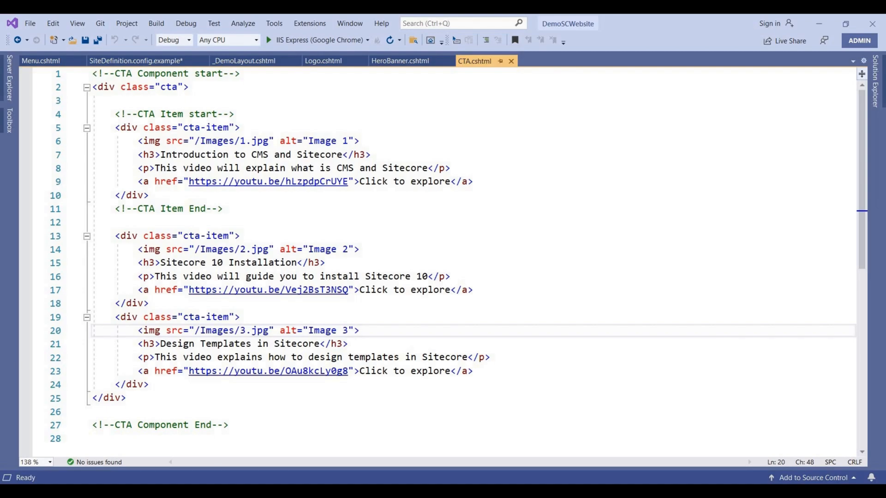
left_click(229, 154)
left_click_drag(229, 155, 161, 154)
key("ctrl+c")
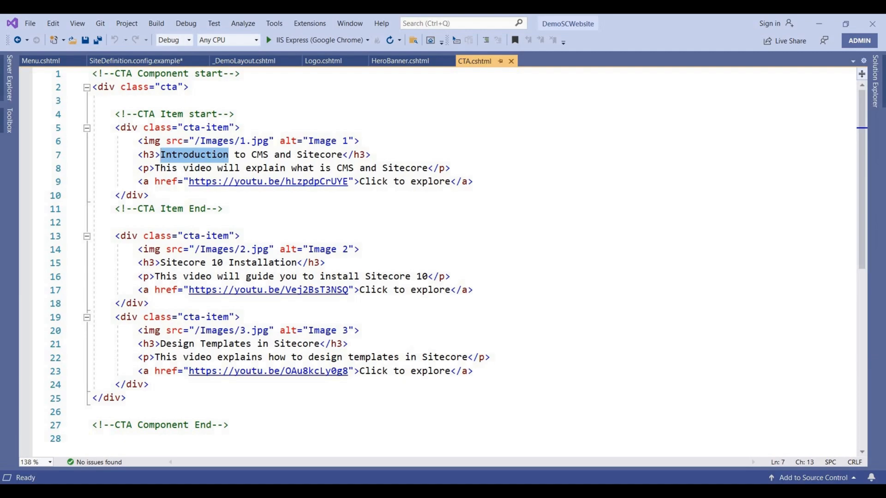
key("alt+Tab")
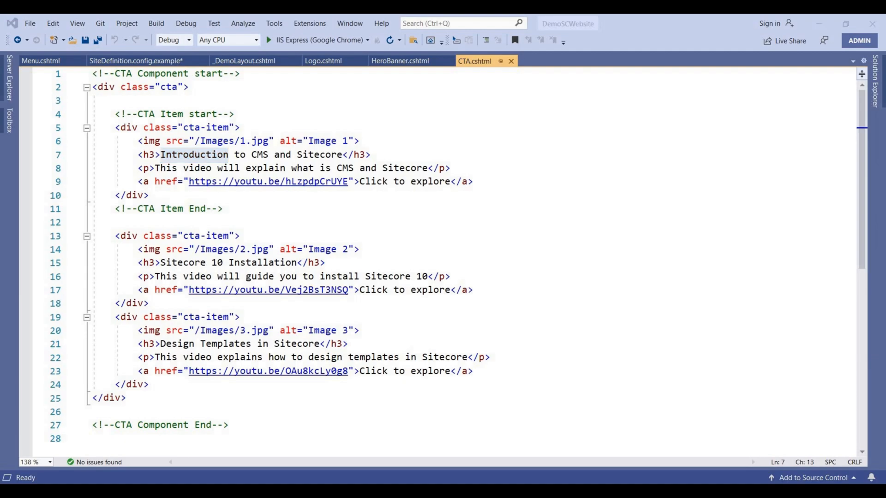
left_click(509, 429)
key("ctrl+v")
left_click(478, 326)
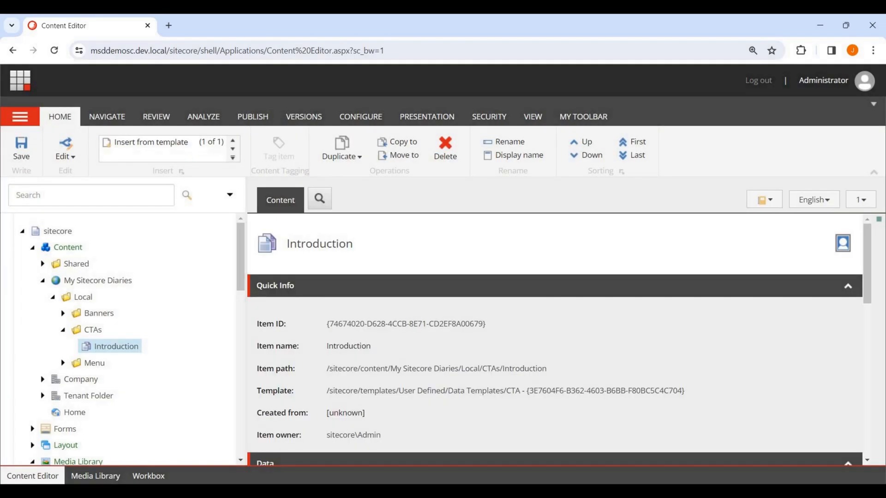
Step: Set the Introduction item's Thumbnail to the media library image named 1, showing "Get to know Sitecore"
scroll(554, 339, "down", 5)
scroll(554, 339, "up", 1)
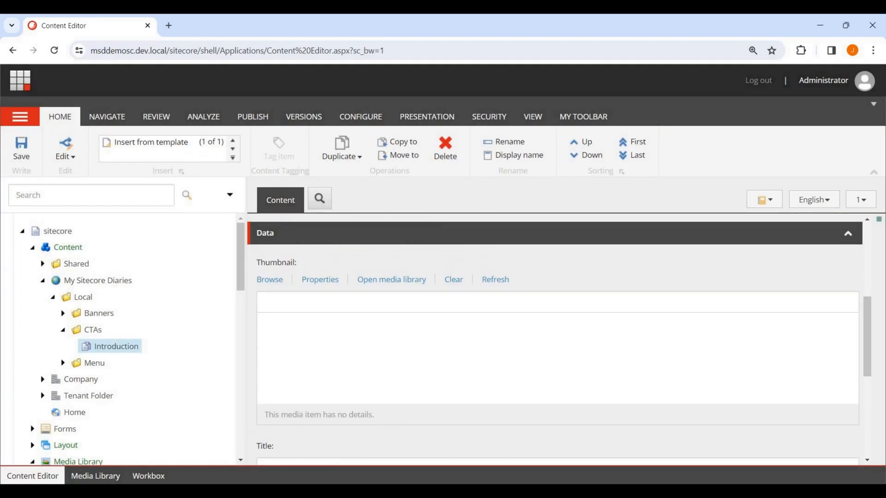
left_click(270, 279)
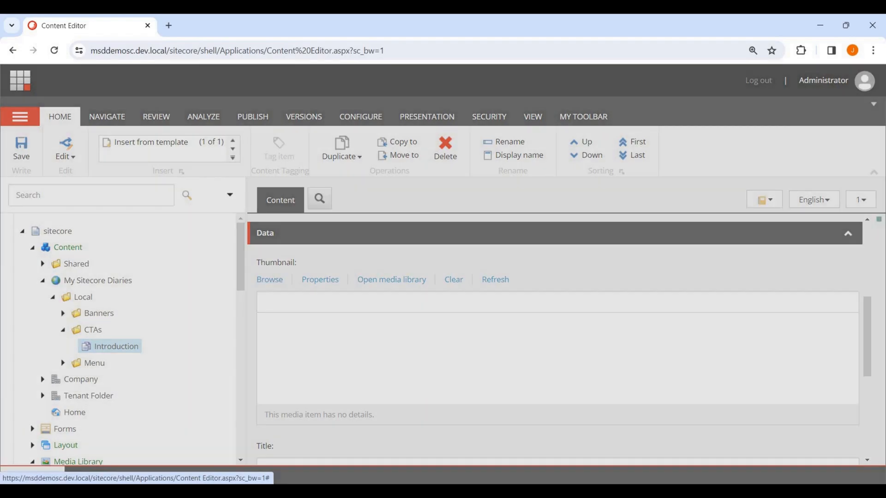
scroll(441, 277, "down", 1)
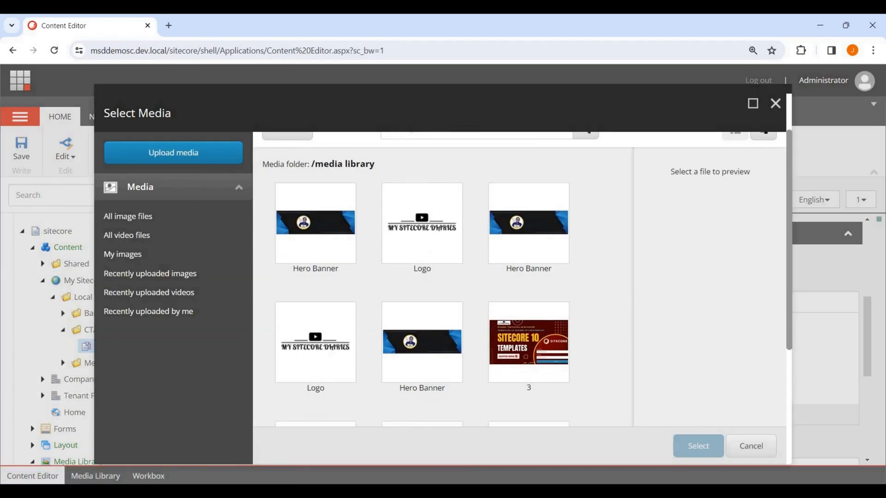
scroll(442, 276, "down", 4)
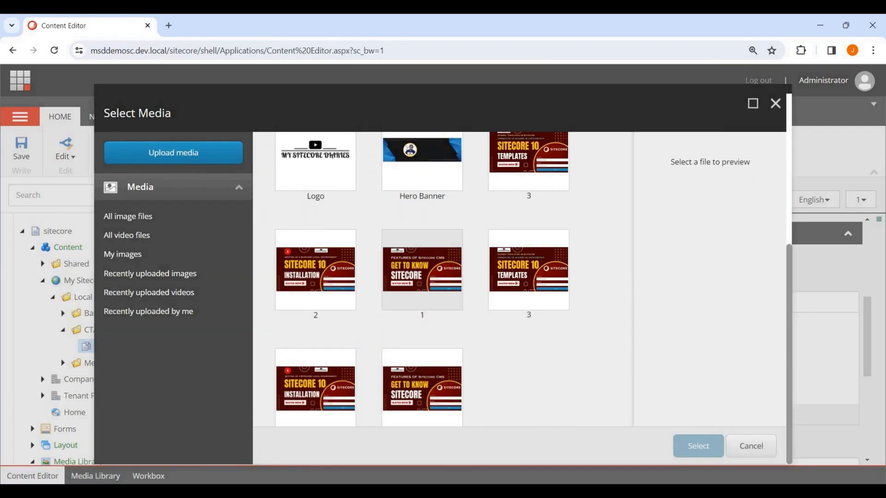
left_click(422, 270)
left_click(697, 445)
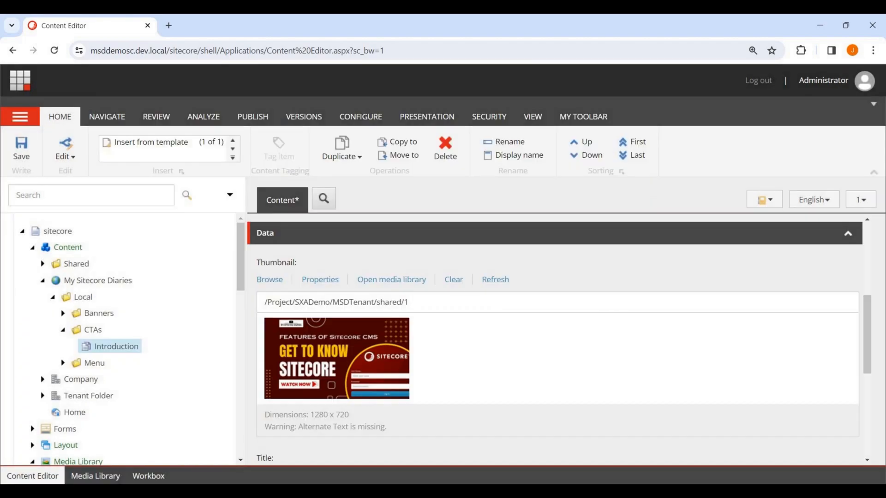
left_click_drag(298, 427, 386, 427)
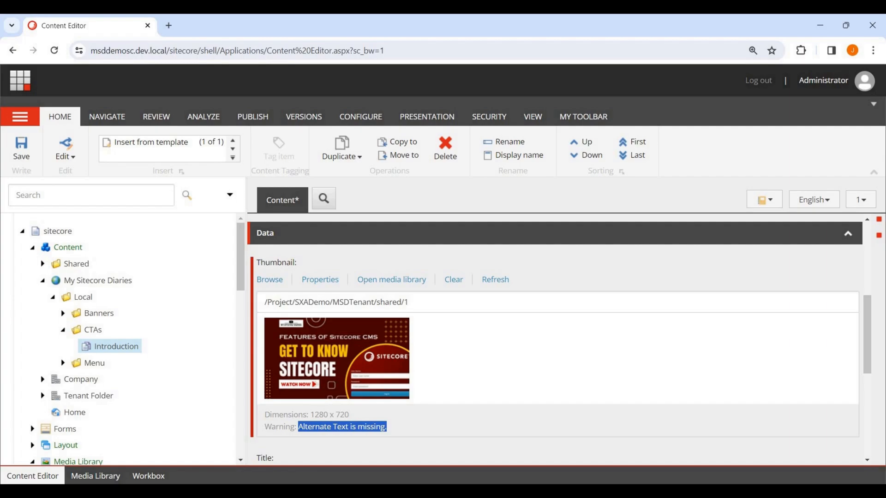
Step: Replace the Introduction item's Title with "Introduction to CMS and Sitecore", copied from CTA.cshtml in Visual Studio
scroll(320, 281, "down", 3)
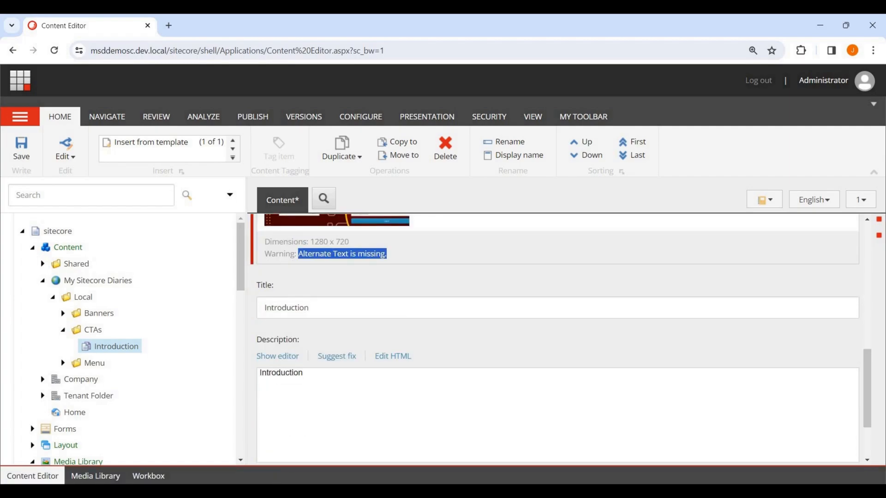
left_click(598, 491)
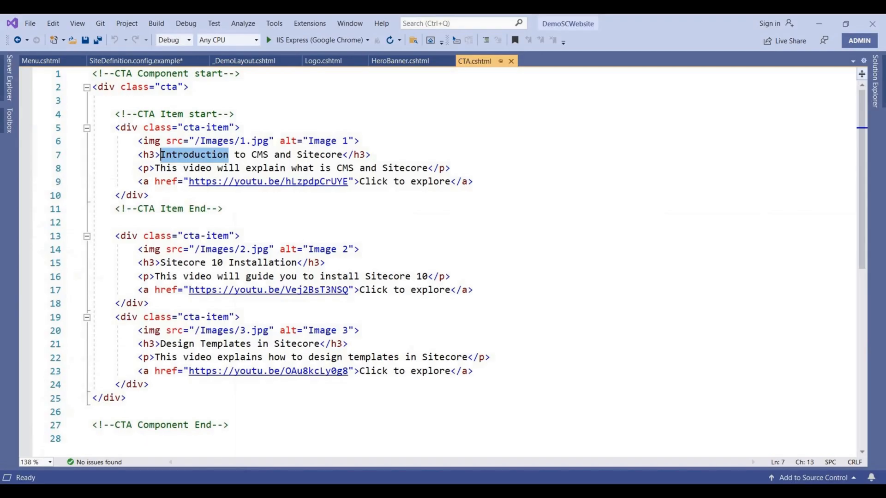
left_click_drag(342, 155, 161, 154)
key("ctrl+c")
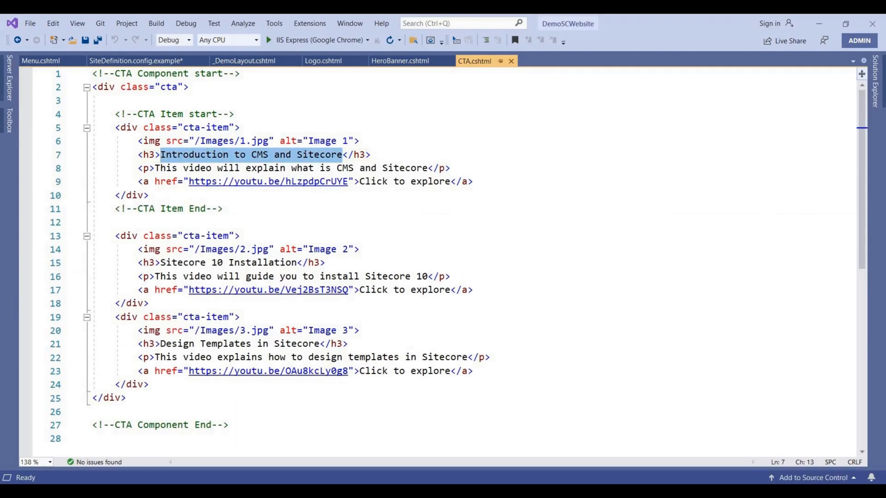
left_click(818, 24)
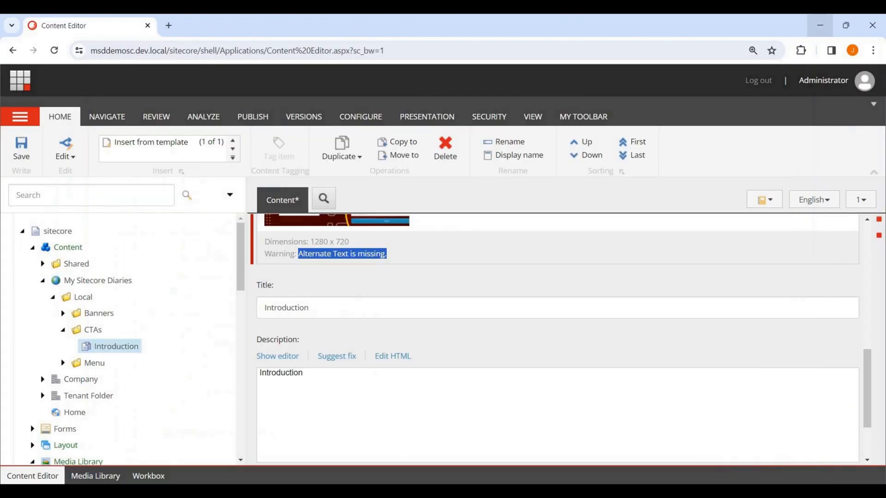
left_click_drag(309, 308, 264, 308)
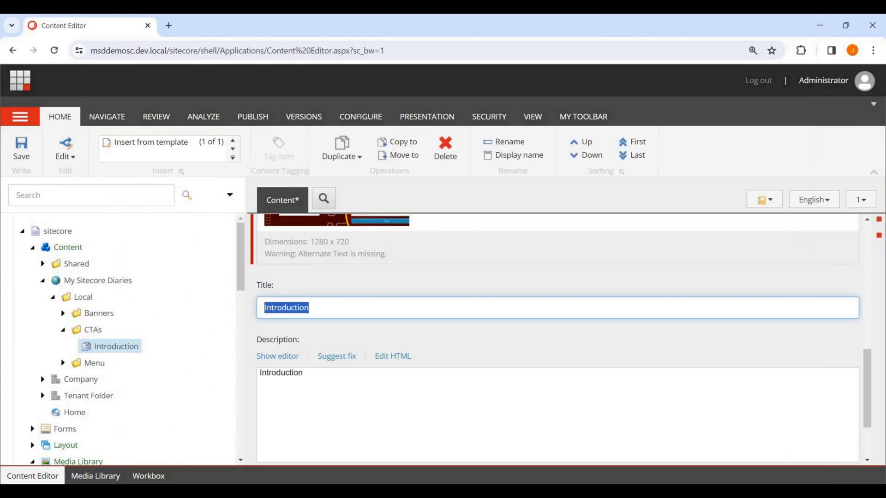
key("ctrl+v")
Step: Replace the Introduction item's Description with "This video will explain what is CMS and Sitecore", copied from CTA.cshtml in Visual Studio
key("alt+Tab")
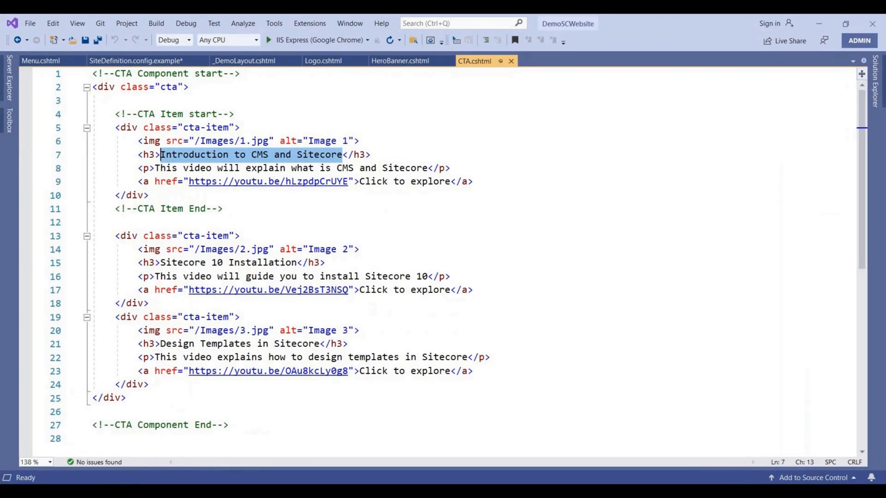
left_click_drag(155, 167, 428, 168)
key("ctrl+c")
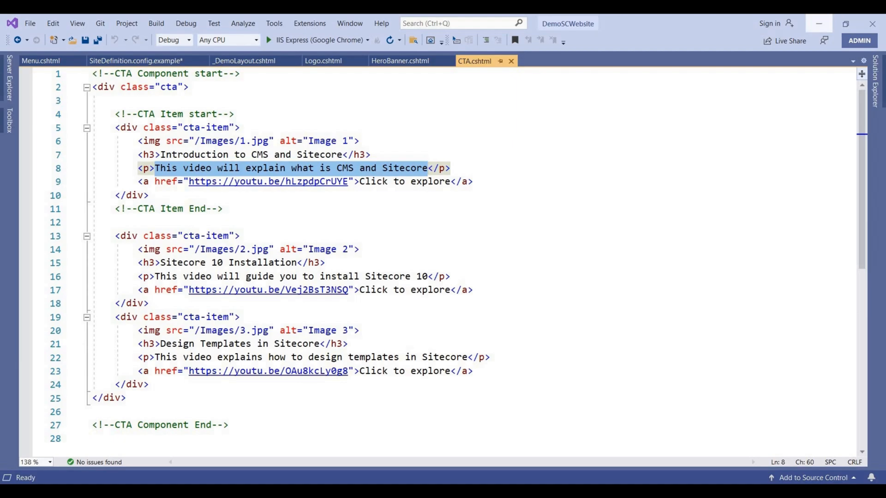
left_click(819, 23)
scroll(554, 337, "down", 2)
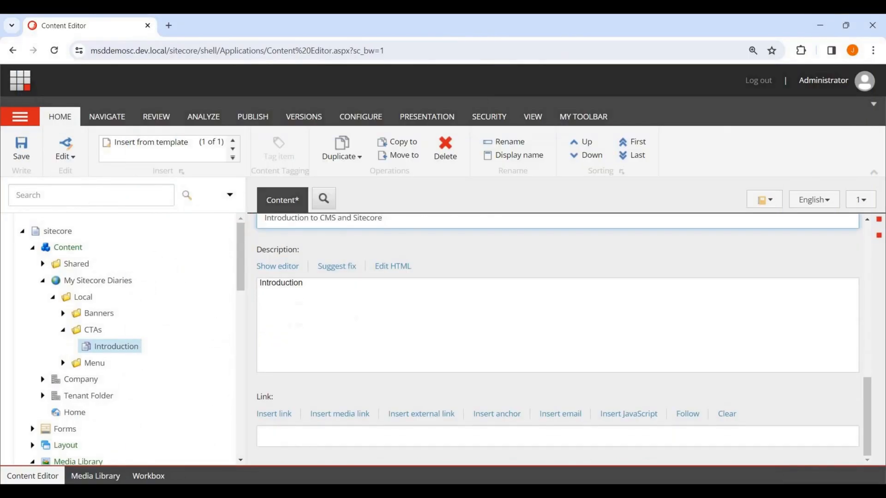
left_click(392, 266)
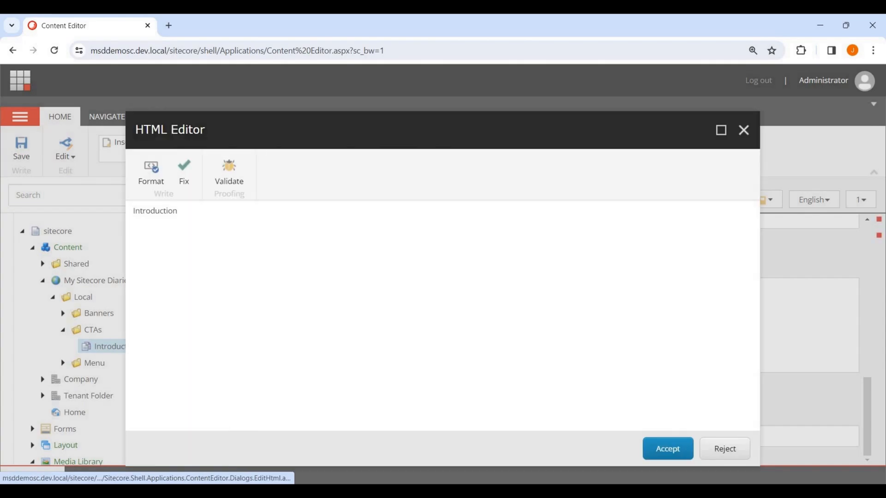
key("ctrl+a")
key("ctrl+v")
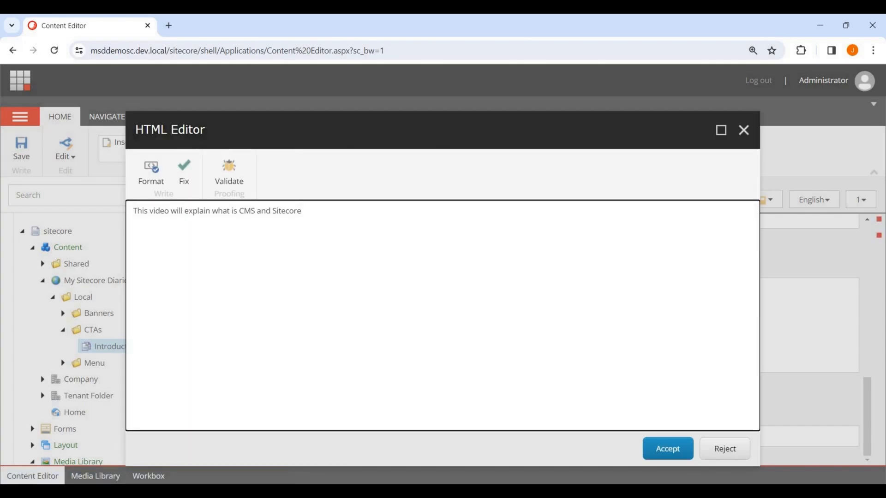
left_click(667, 449)
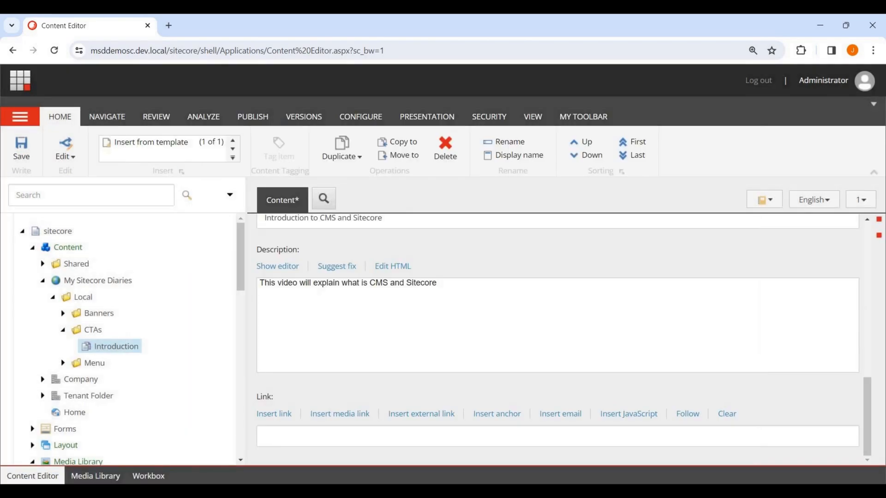
left_click(600, 449)
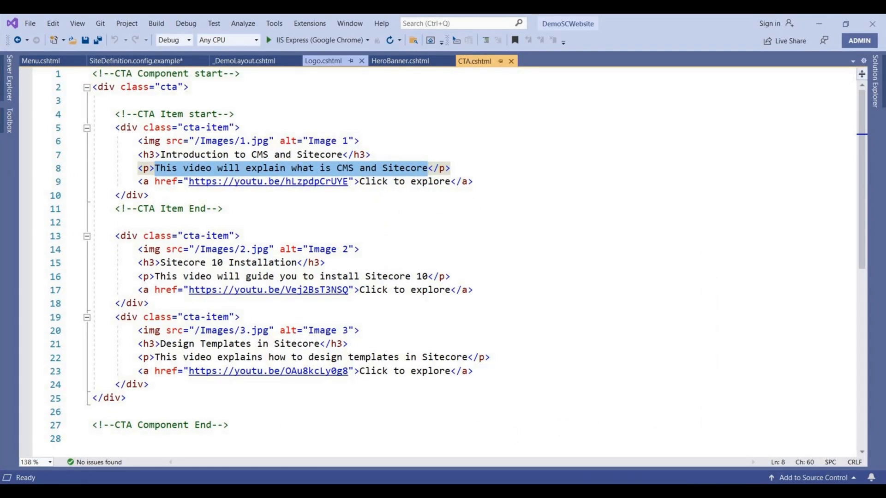
left_click(189, 181)
left_click_drag(189, 181, 349, 182)
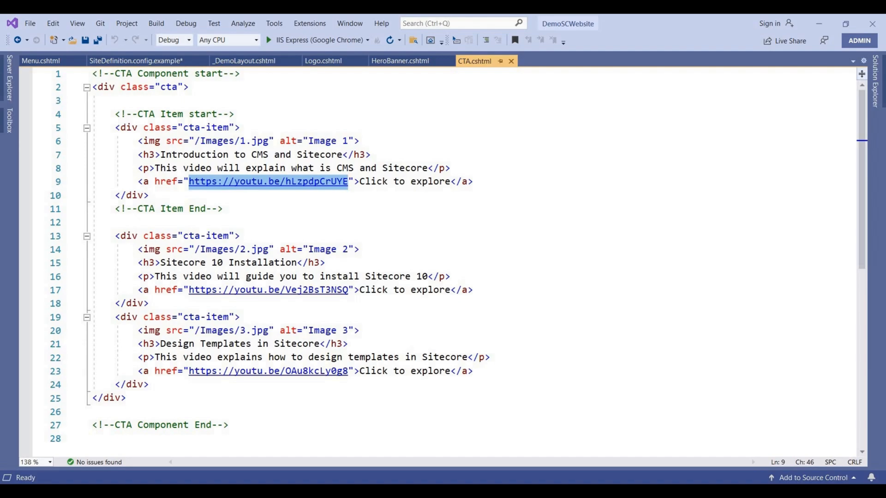
left_click(819, 23)
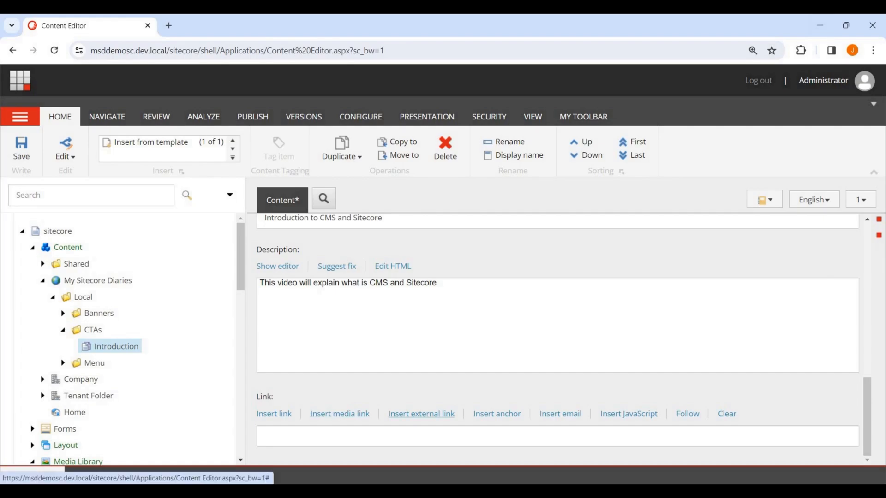
Step: Insert the copied URL as Introduction's external link, with description and alternate text "Click to explore" and target New browser, and save the item
left_click(421, 413)
left_click(367, 243)
left_click(475, 310)
left_click(367, 215)
type("Click")
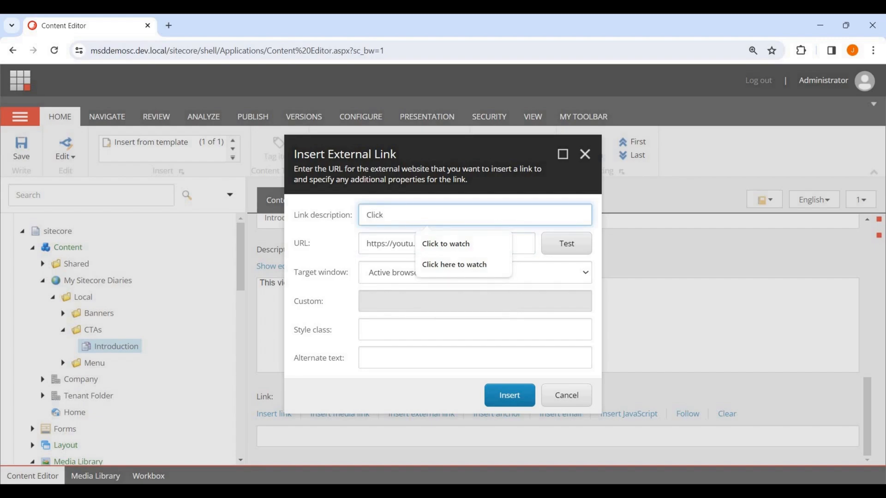
type(" to explore")
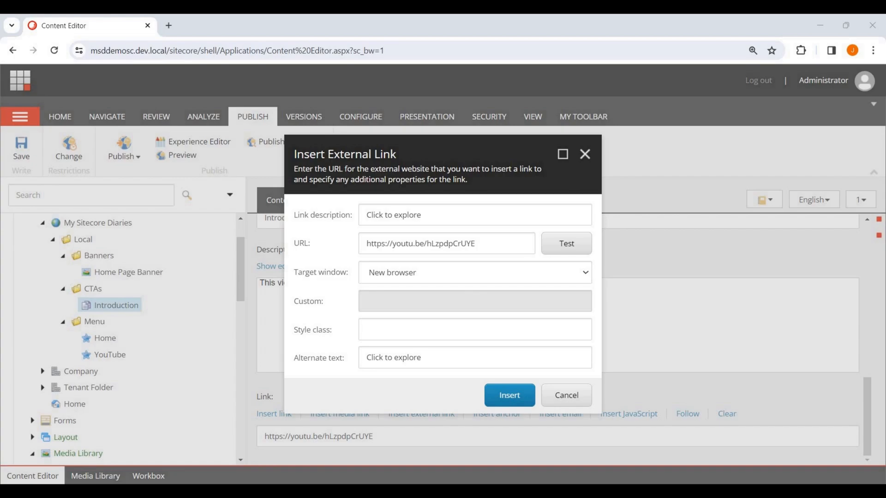
key("Return")
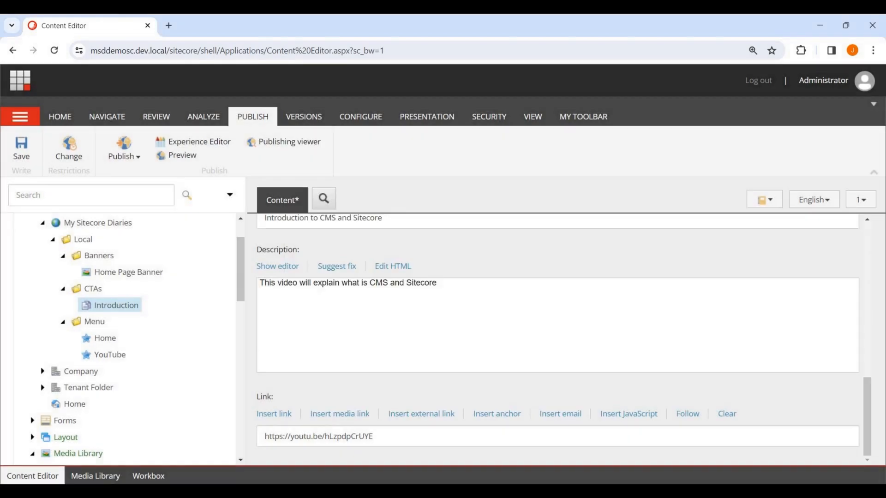
left_click(22, 149)
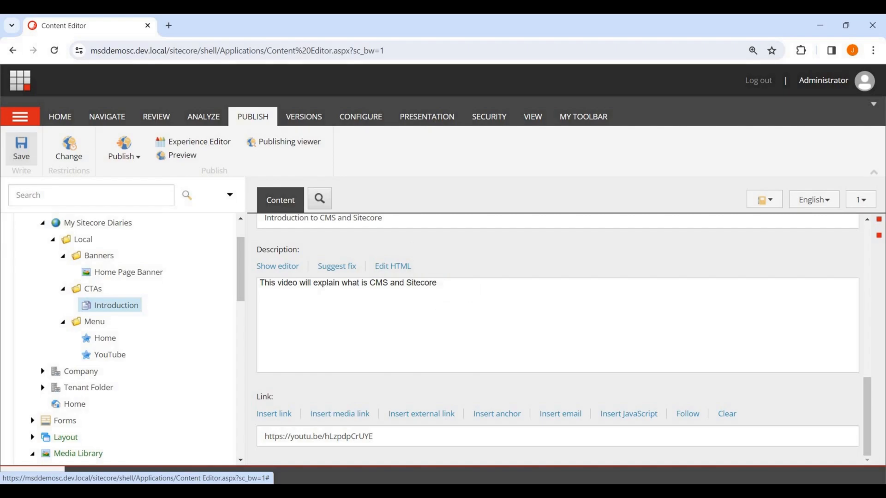
Step: Create a second CTA item named Installation in the CTAs folder, copying the word from the second heading of CTA.cshtml in Visual Studio
right_click(98, 289)
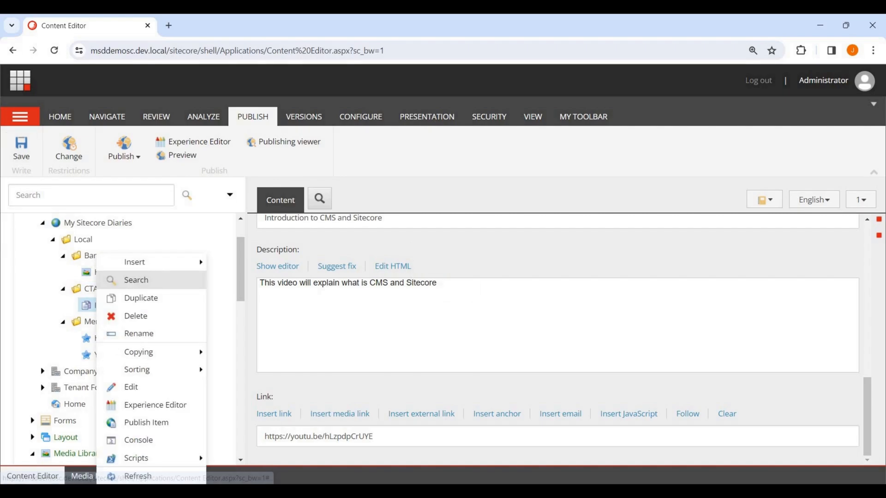
mouse_move(138, 262)
left_click(237, 262)
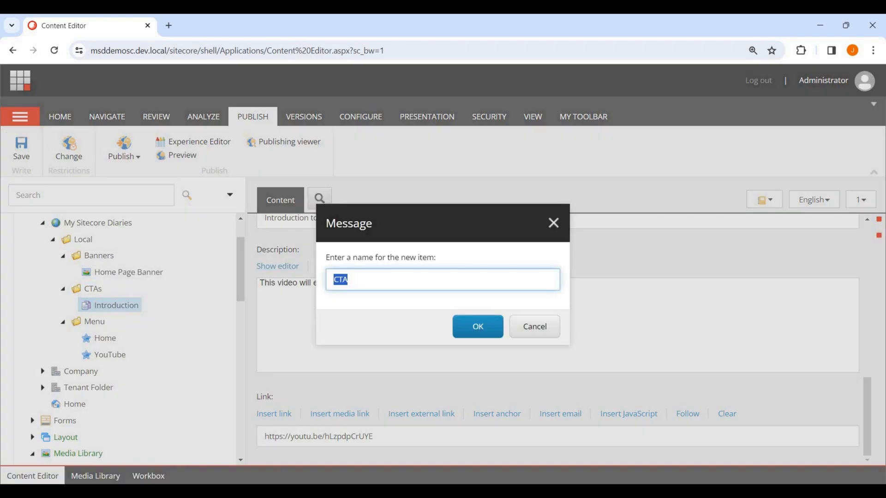
key("alt+Tab")
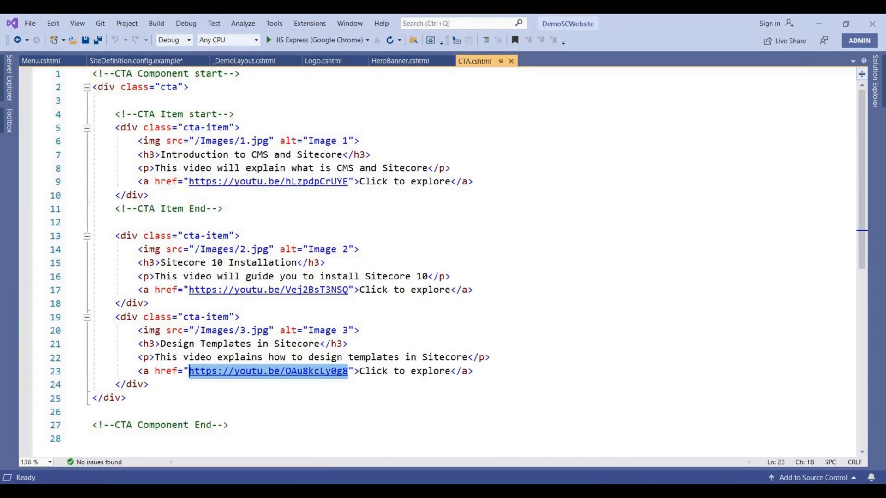
double_click(245, 262)
key("ctrl+c")
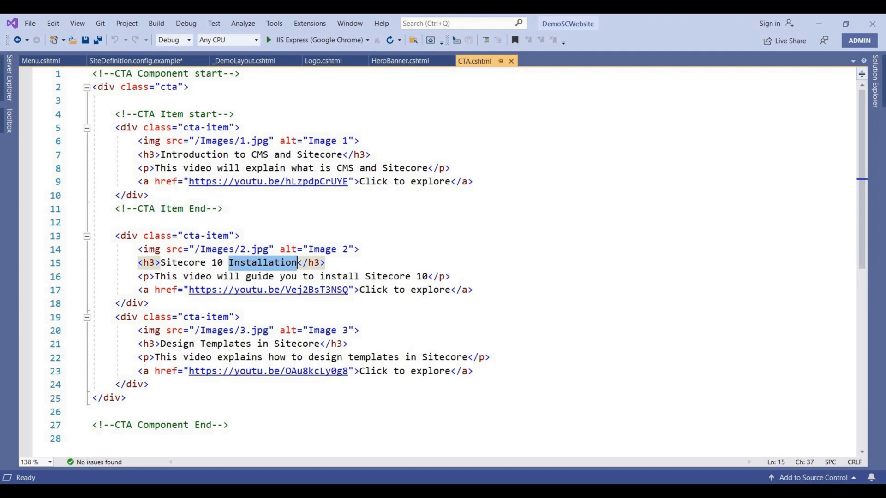
key("alt+Tab")
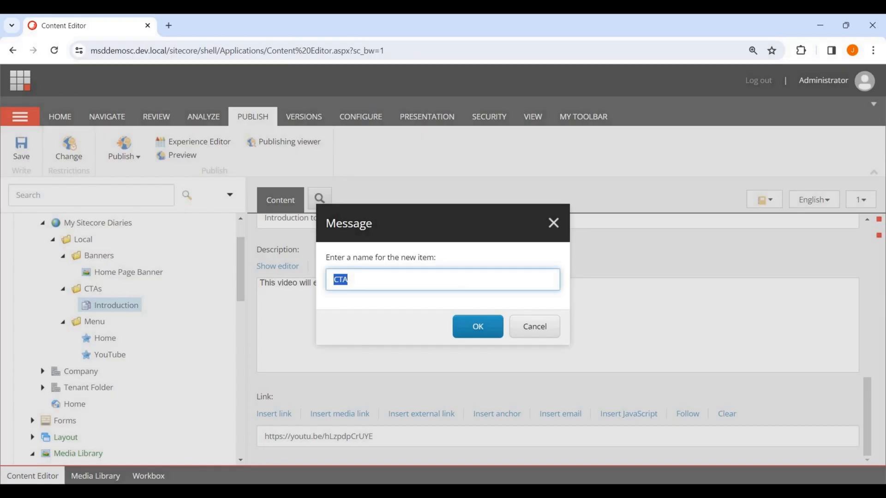
left_click(350, 279)
key("ctrl+a")
key("ctrl+v")
key("Return")
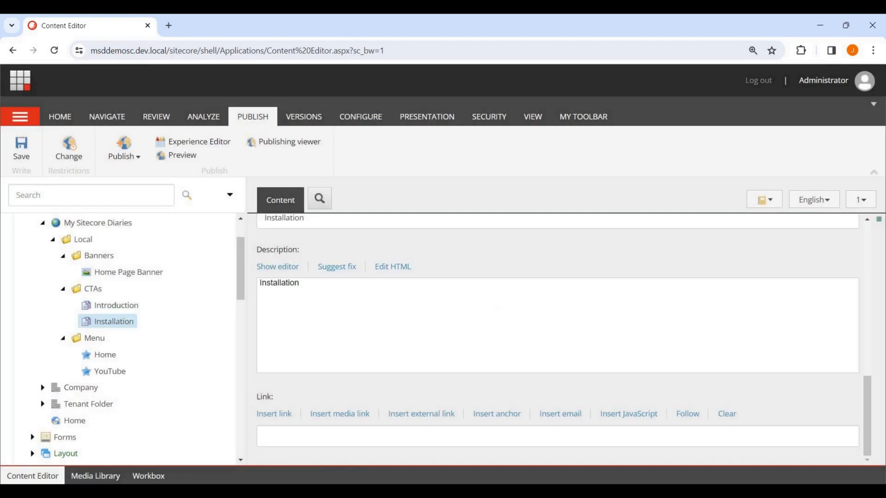
Step: Set the Installation item's Thumbnail to the media library image named 2, showing "Sitecore 10 Installation"
scroll(557, 339, "up", 3)
scroll(286, 318, "up", 3)
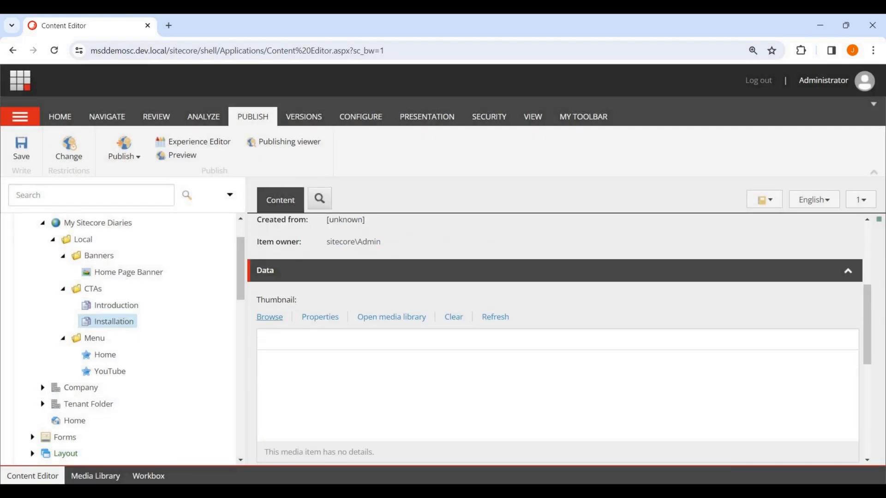
left_click(285, 314)
scroll(443, 277, "down", 5)
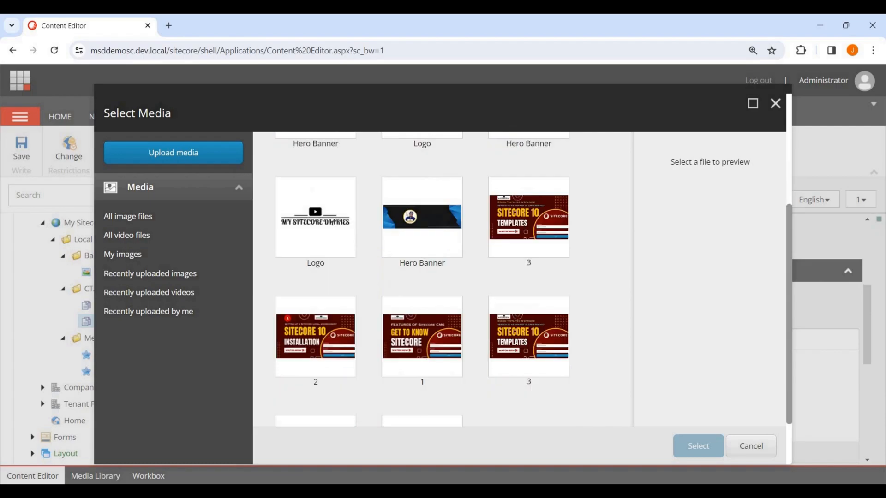
left_click(315, 291)
left_click(698, 446)
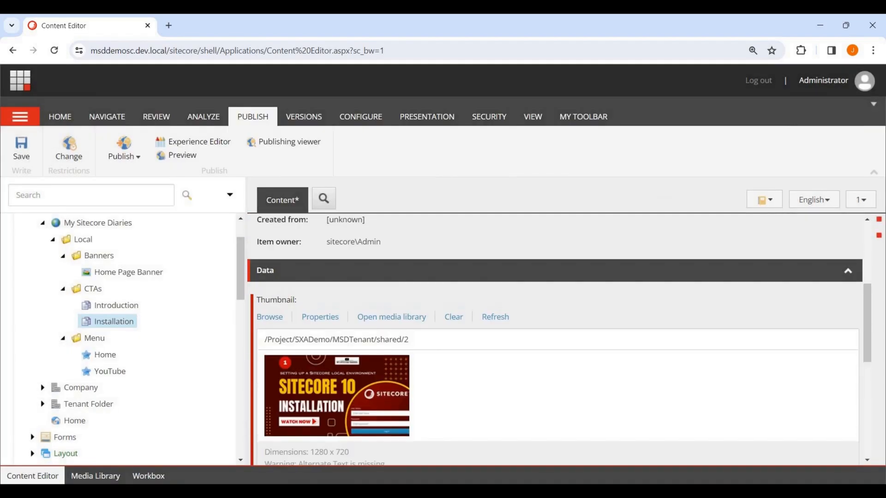
Step: Replace the Installation item's Title with "Sitecore 10 Installation", copied from CTA.cshtml in Visual Studio
scroll(559, 340, "down", 2)
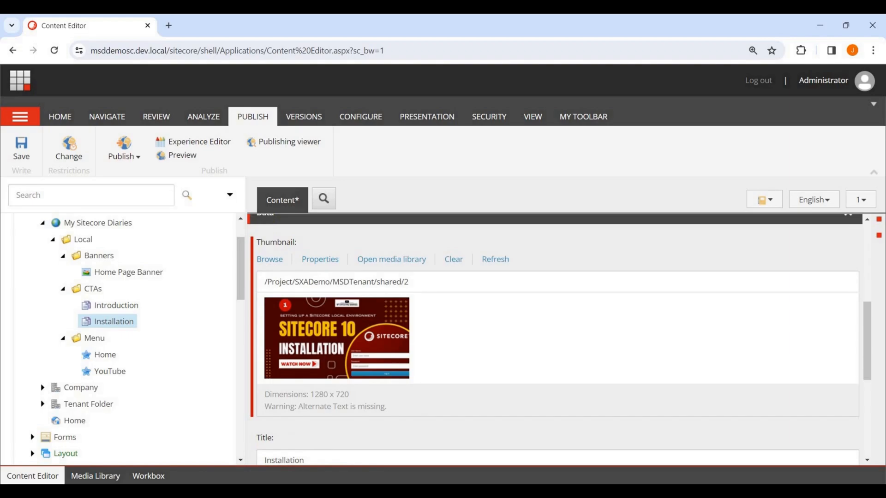
scroll(558, 339, "down", 2)
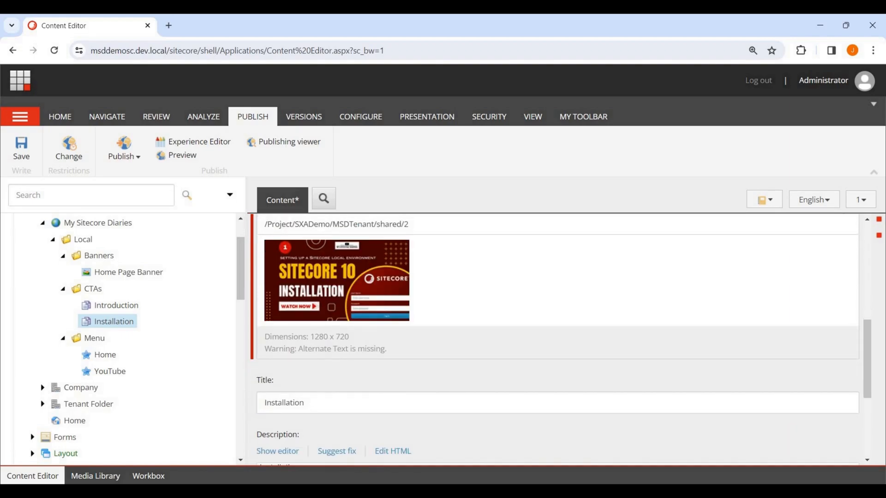
scroll(557, 339, "down", 2)
mouse_move(598, 492)
left_click(598, 442)
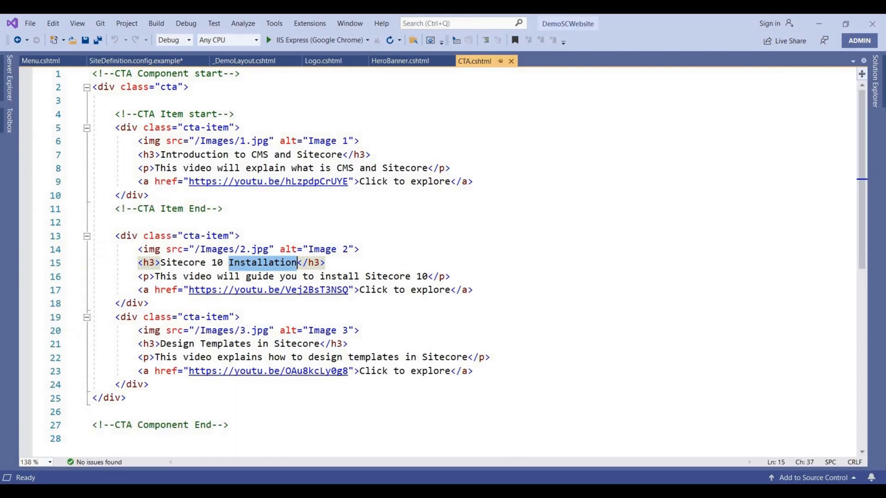
left_click_drag(161, 262, 298, 263)
key("ctrl+c")
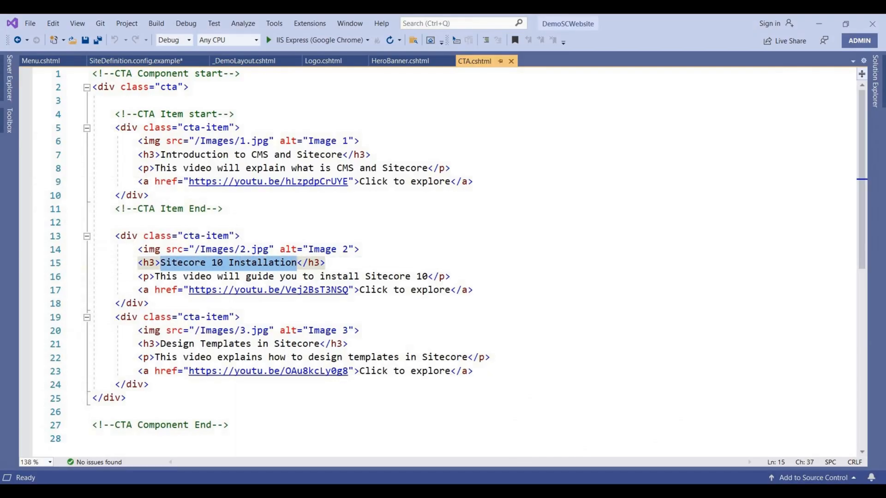
left_click(573, 491)
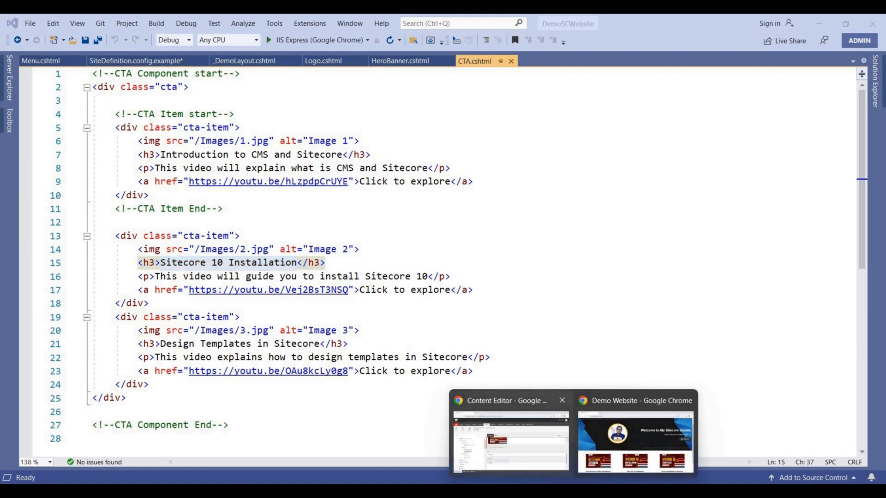
left_click(511, 438)
double_click(284, 345)
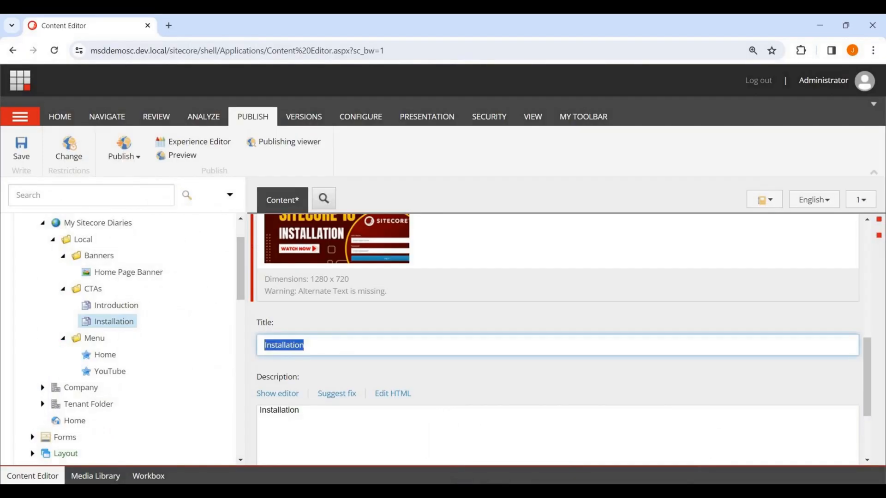
key("ctrl+v")
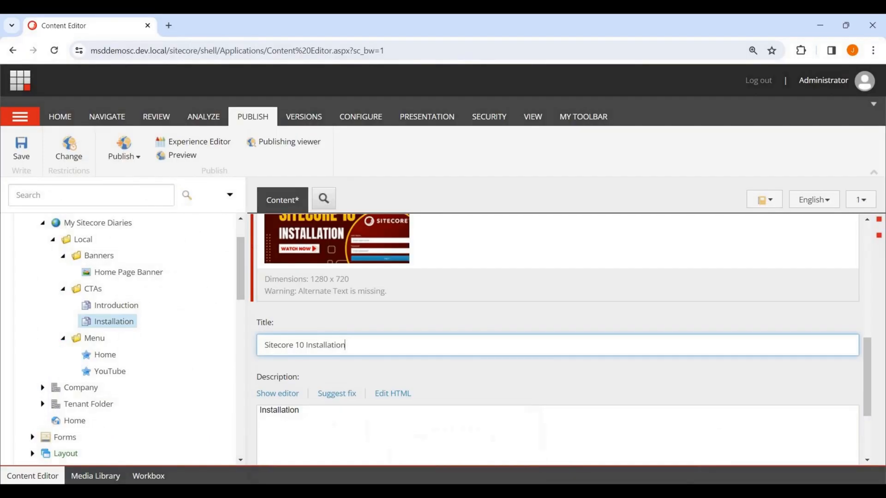
Step: Replace the Installation item's Description with "This video will guide you to install Sitecore 10", copied from CTA.cshtml in Visual Studio
left_click(599, 492)
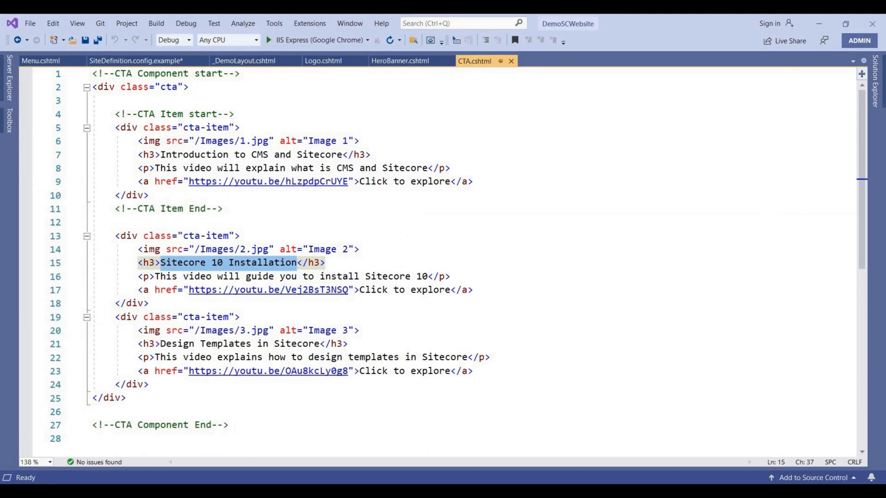
left_click(155, 276)
left_click_drag(155, 277, 428, 277)
key("ctrl+c")
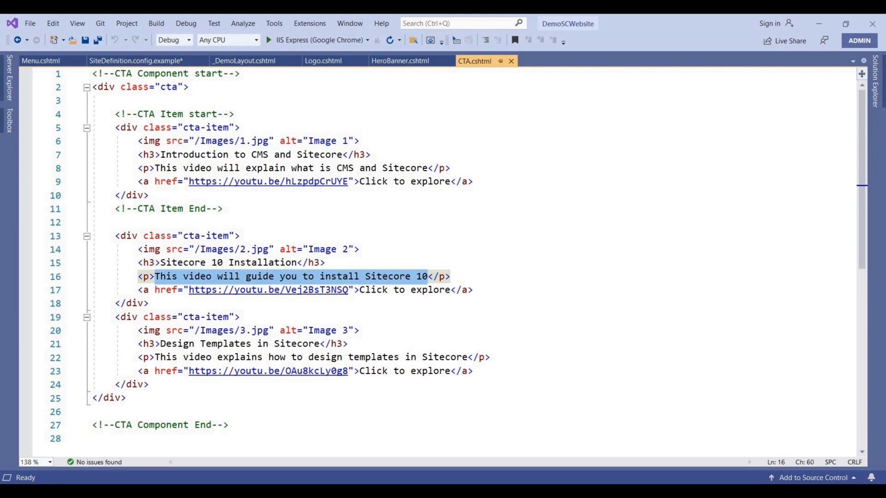
left_click(572, 491)
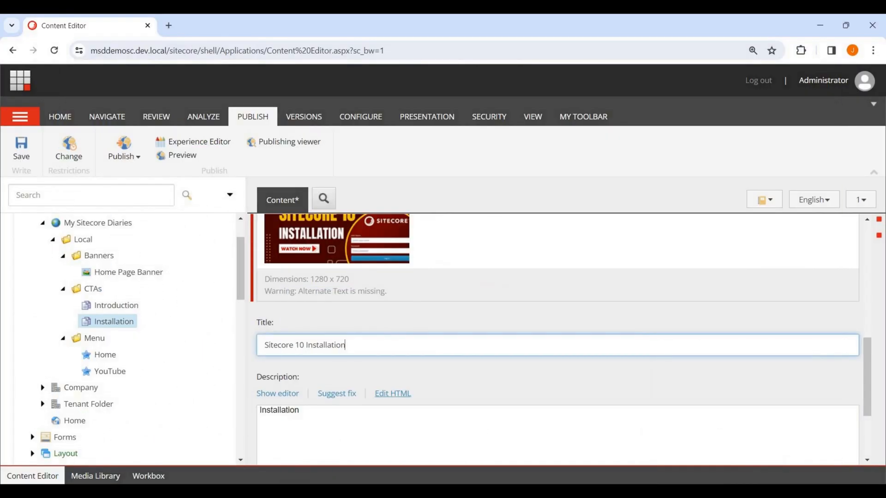
left_click(393, 393)
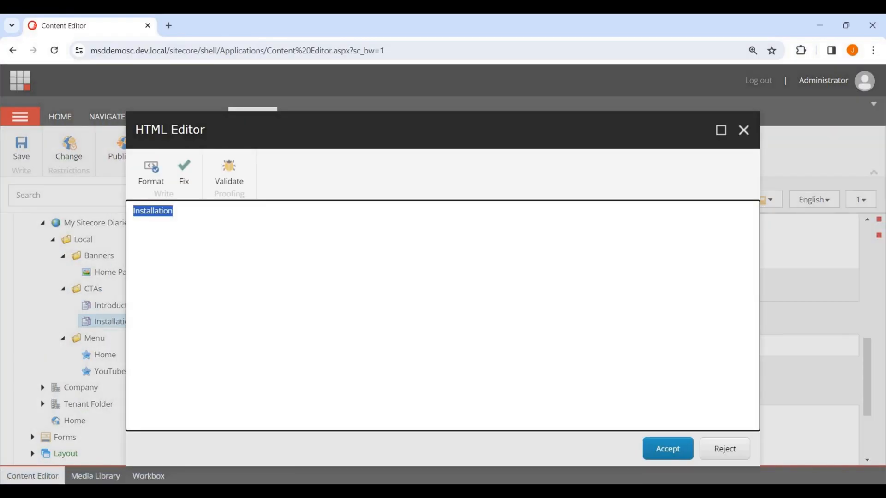
key("ctrl+v")
left_click(668, 448)
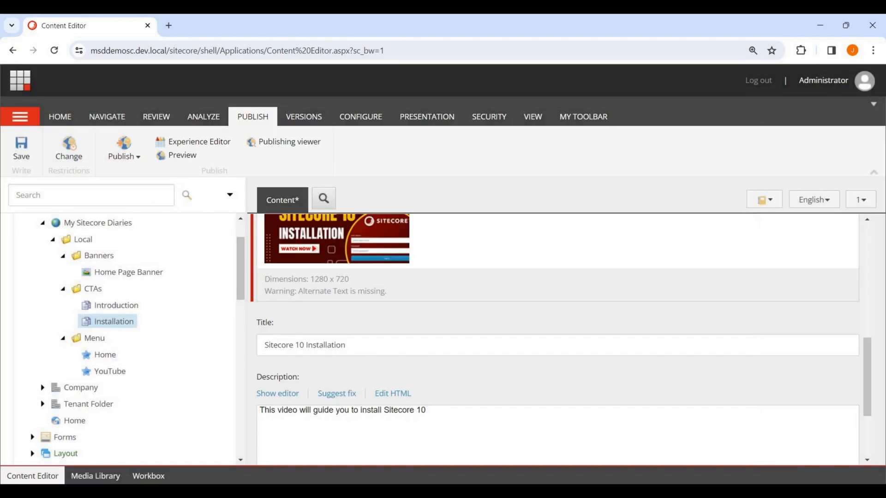
scroll(557, 339, "down", 3)
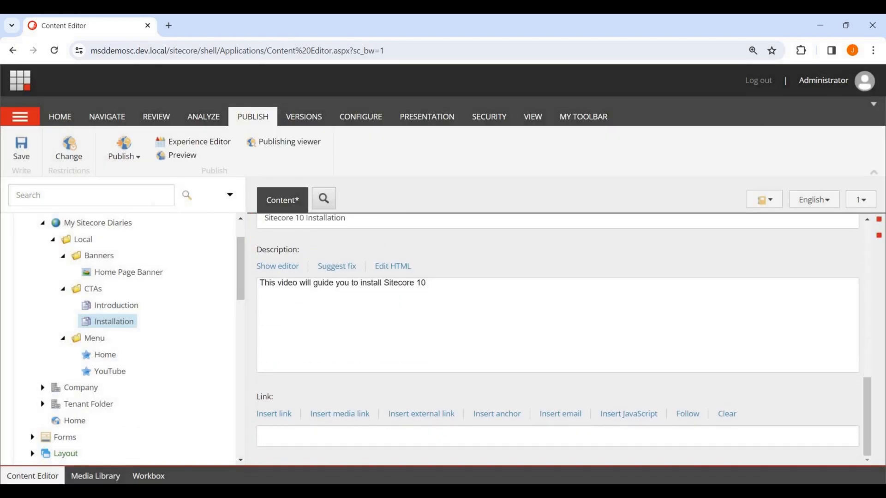
key("alt+Tab")
left_click_drag(189, 290, 349, 290)
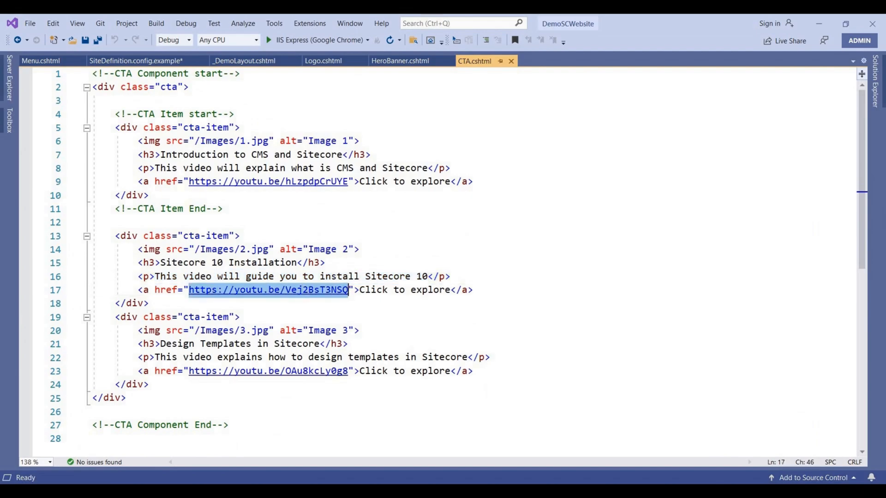
left_click(573, 492)
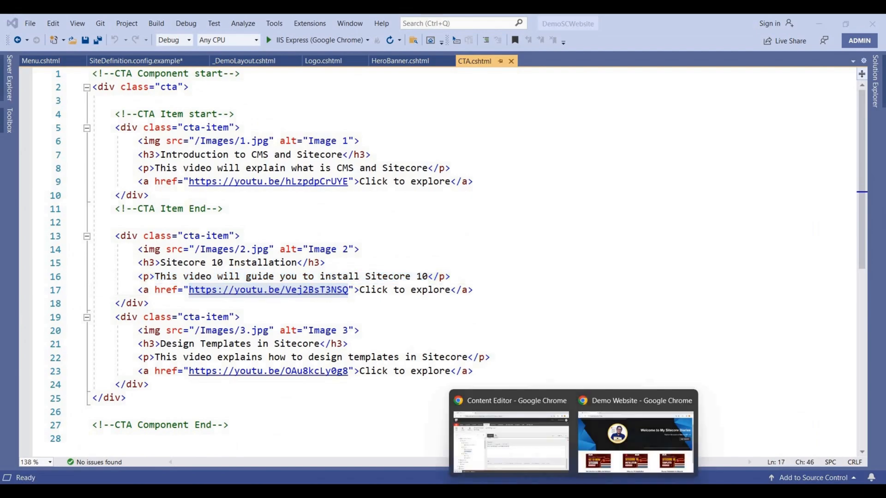
left_click(510, 442)
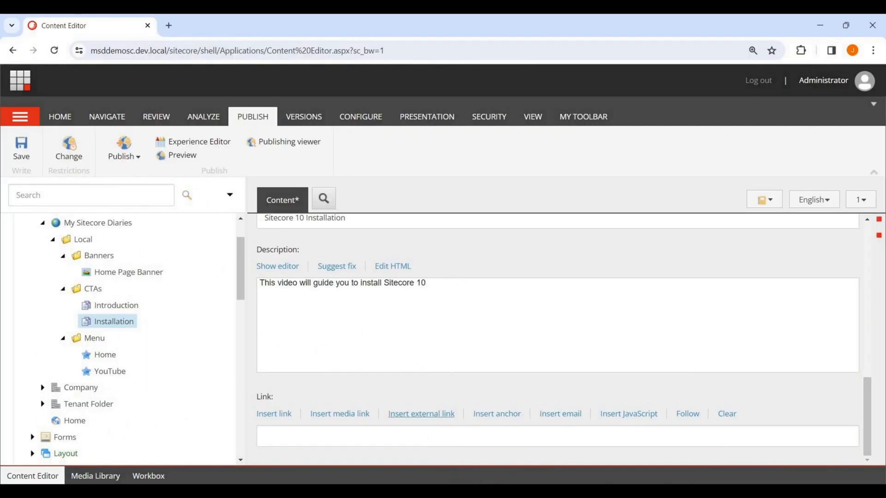
left_click(422, 414)
left_click(446, 243)
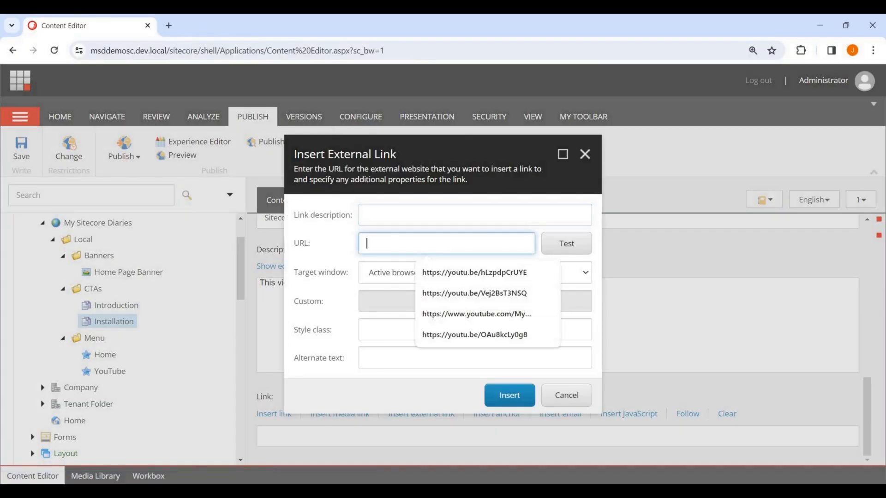
key("ctrl+v")
Step: Give the link the description and alternate text "Click to explore" and target window New browser, insert it and save the Installation item
left_click(474, 215)
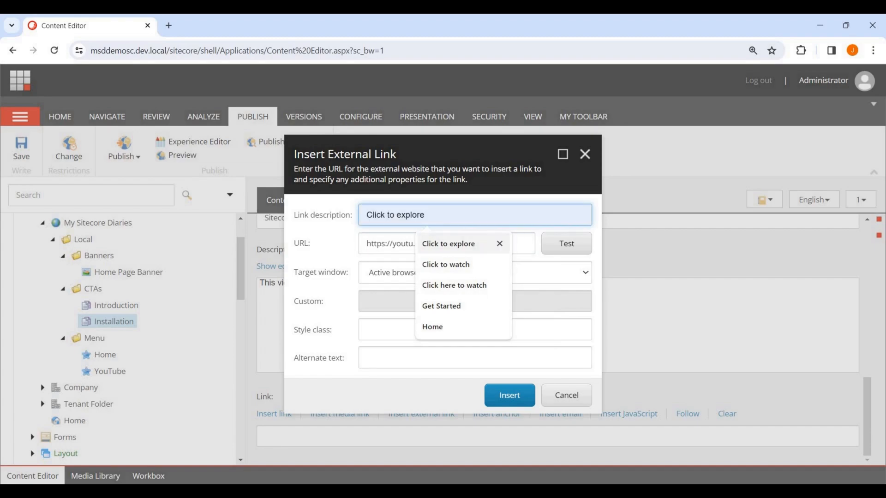
left_click(448, 243)
left_click(474, 357)
type("c")
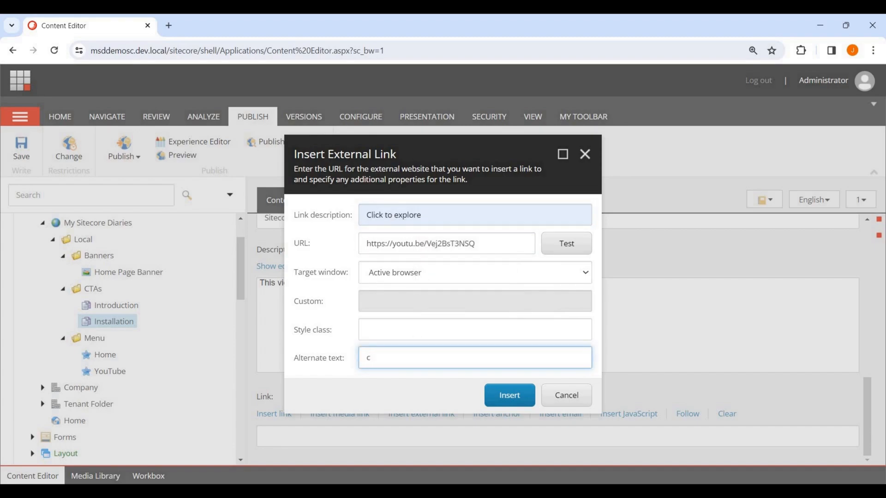
triple_click(393, 215)
key("ctrl+c")
double_click(369, 358)
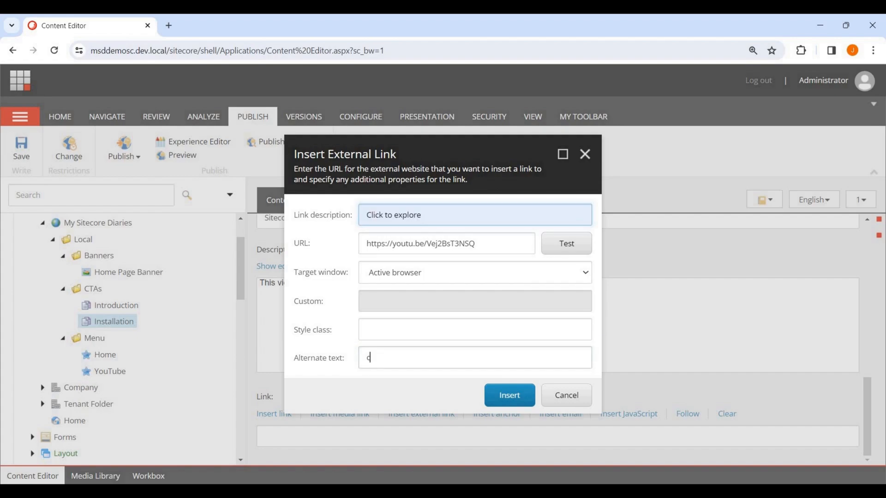
key("ctrl+v")
left_click(474, 273)
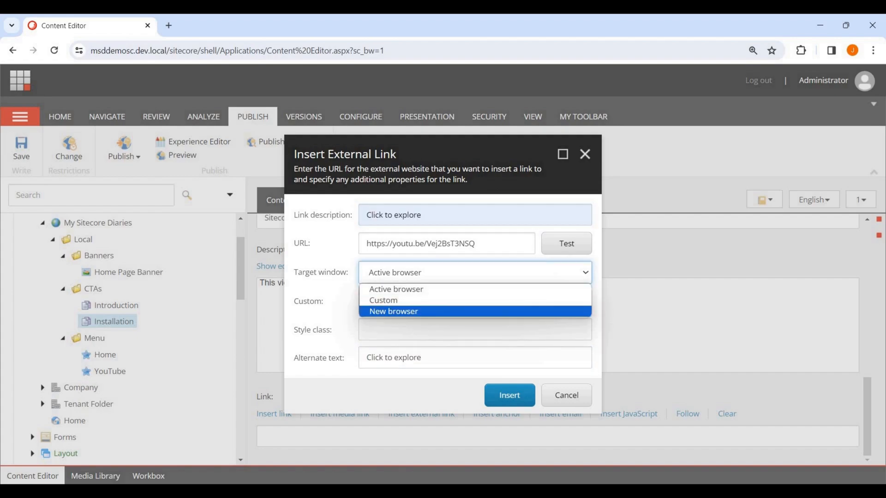
left_click(394, 311)
left_click(509, 396)
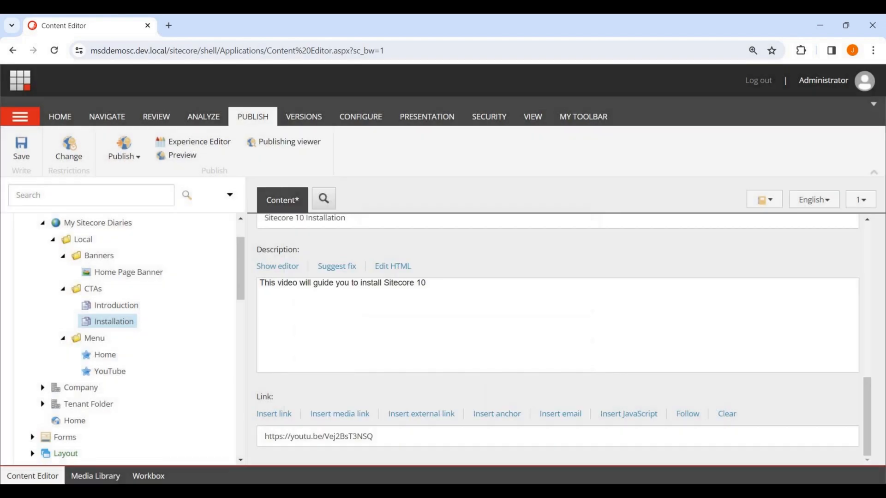
left_click(21, 147)
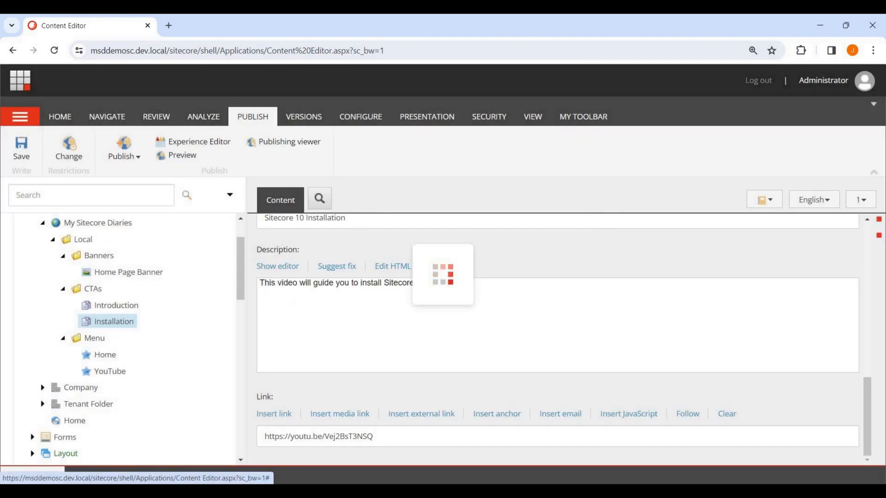
Step: Create a third CTA item named Design Templates in the CTAs folder, copying the words from the third heading of CTA.cshtml in Visual Studio
left_click(599, 491)
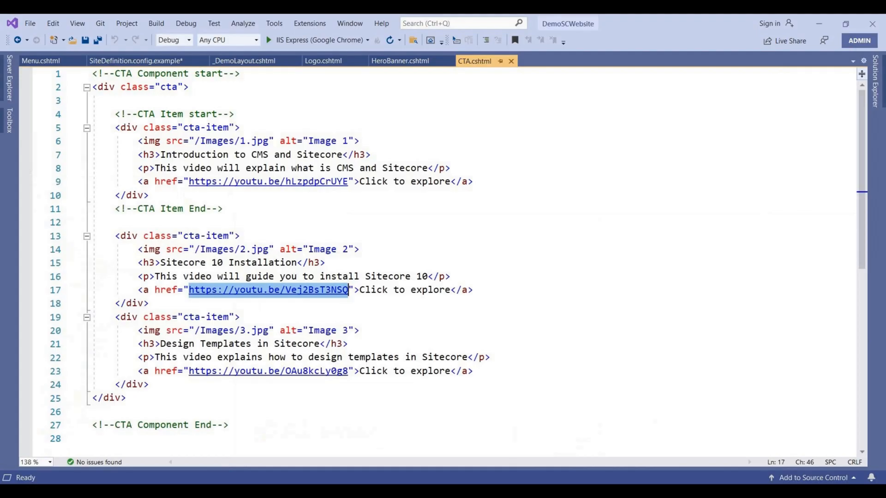
left_click_drag(160, 344, 251, 344)
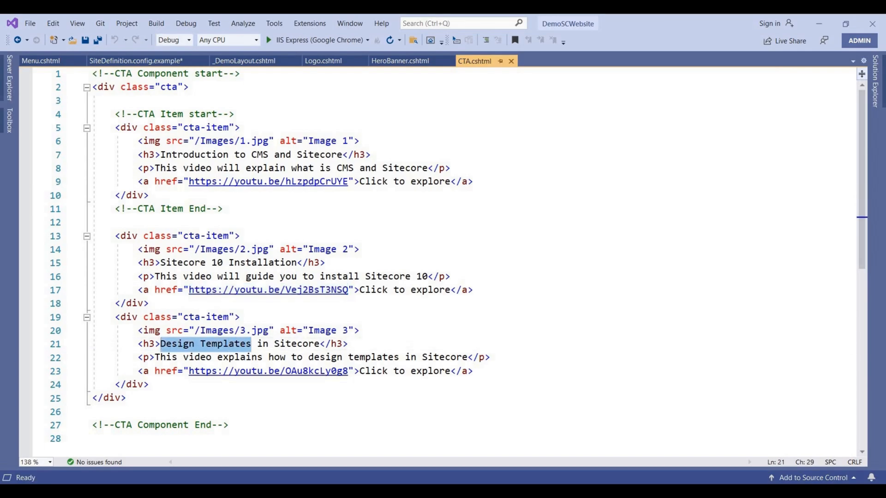
left_click(574, 491)
left_click(511, 438)
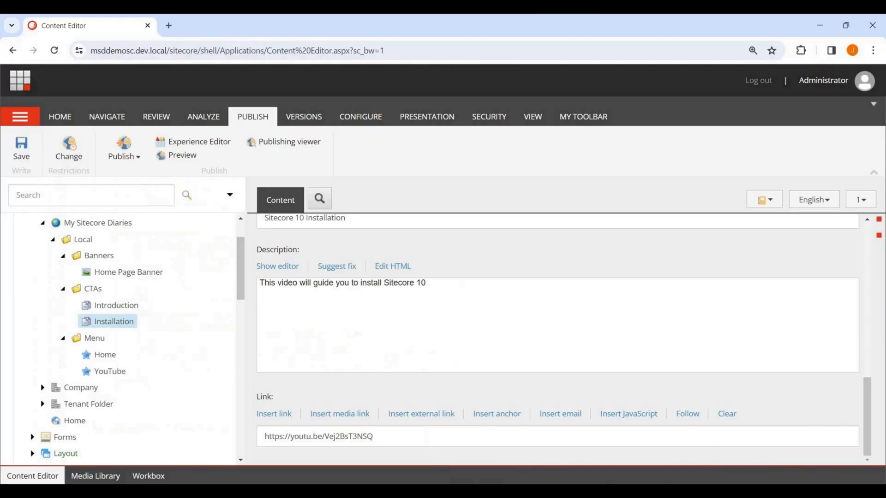
right_click(93, 288)
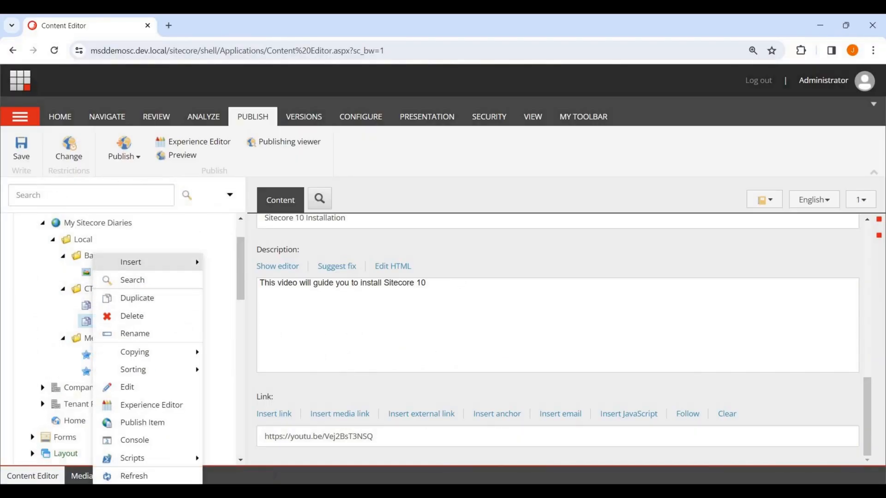
mouse_move(130, 262)
left_click(216, 263)
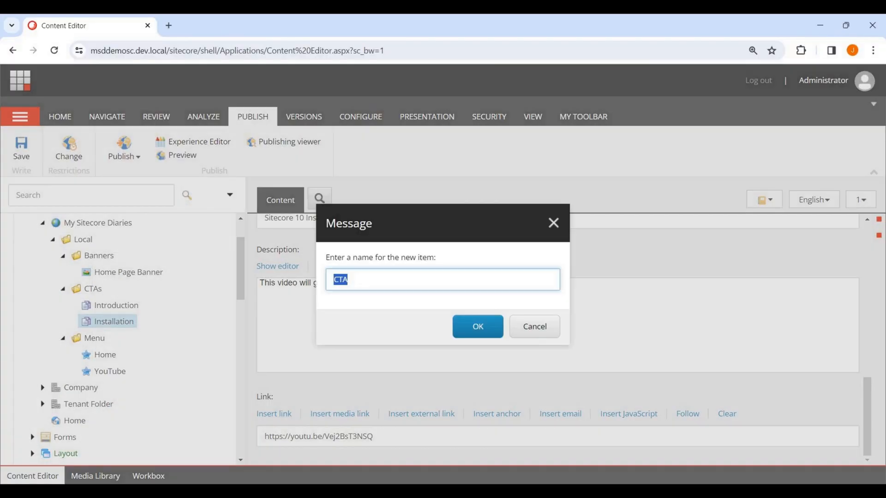
type("Design Templates")
left_click(478, 327)
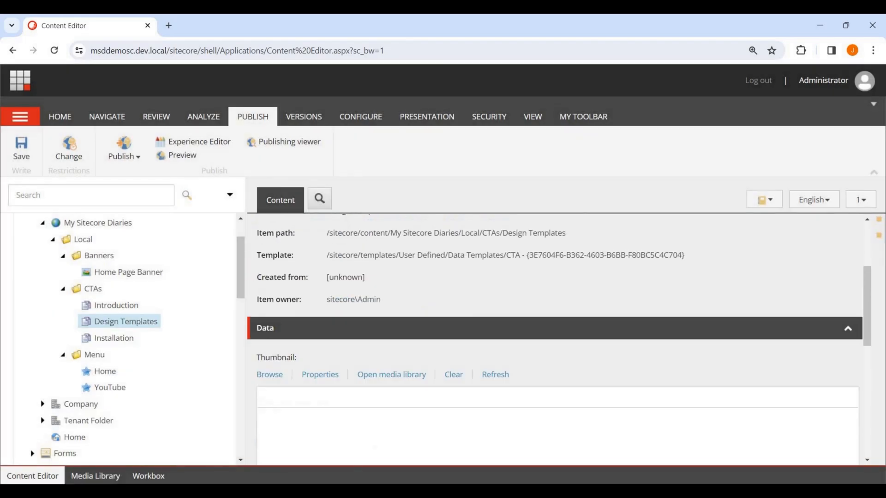
Step: Set the Design Templates item's Thumbnail to the media library image named 3, showing "Sitecore 10 Templates"
left_click(269, 374)
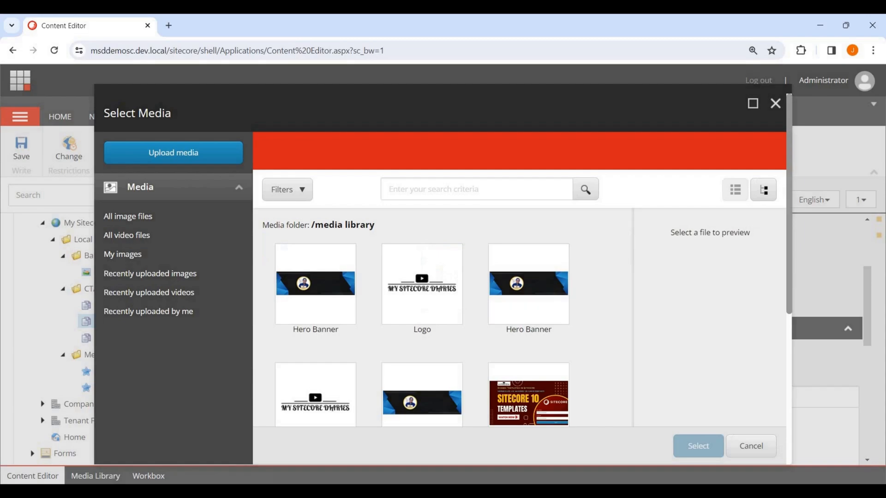
scroll(529, 277, "down", 3)
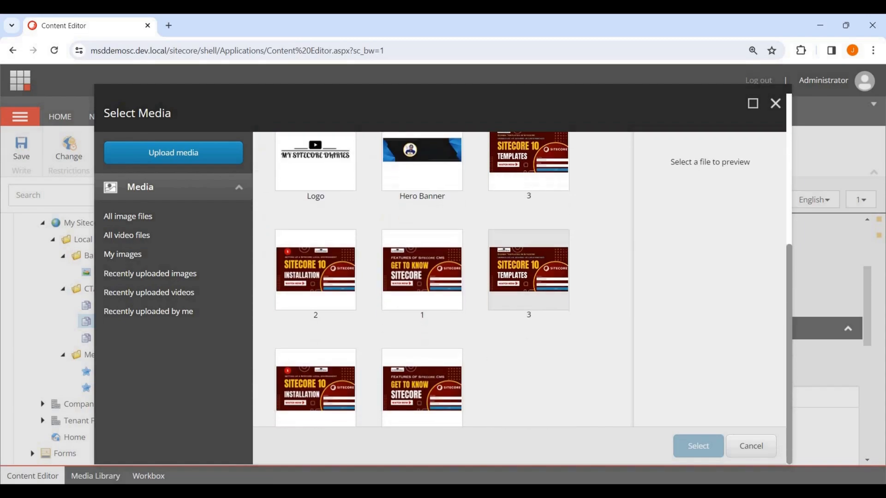
scroll(529, 276, "up", 4)
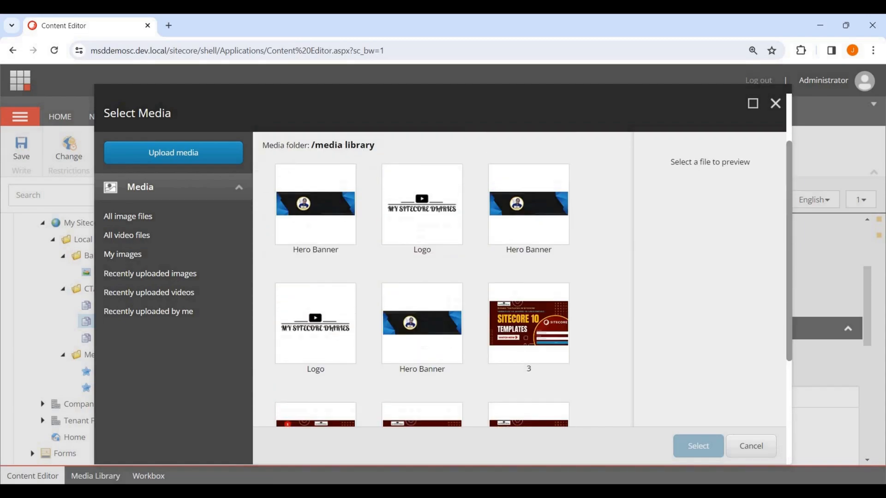
scroll(528, 276, "down", 2)
left_click(528, 208)
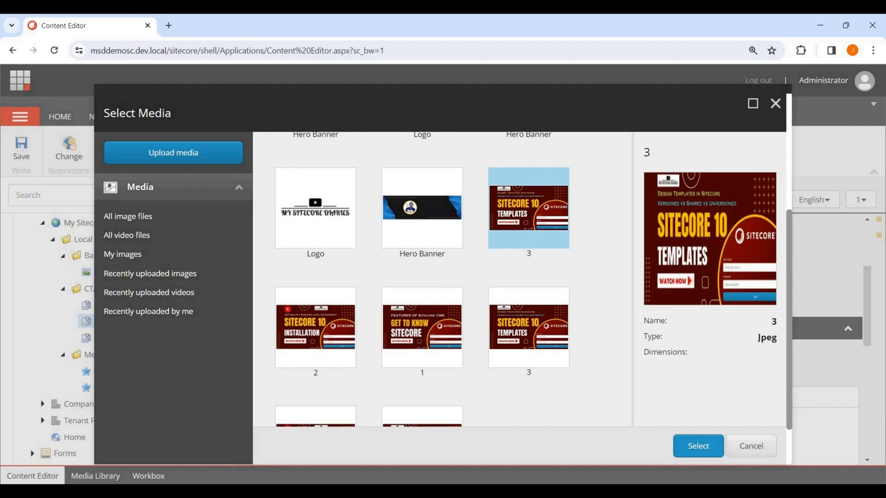
left_click(698, 446)
Step: Replace the Design Templates item's Title with "Design Templates in Sitecore", copied from CTA.cshtml in Visual Studio
scroll(558, 339, "down", 6)
scroll(559, 339, "up", 4)
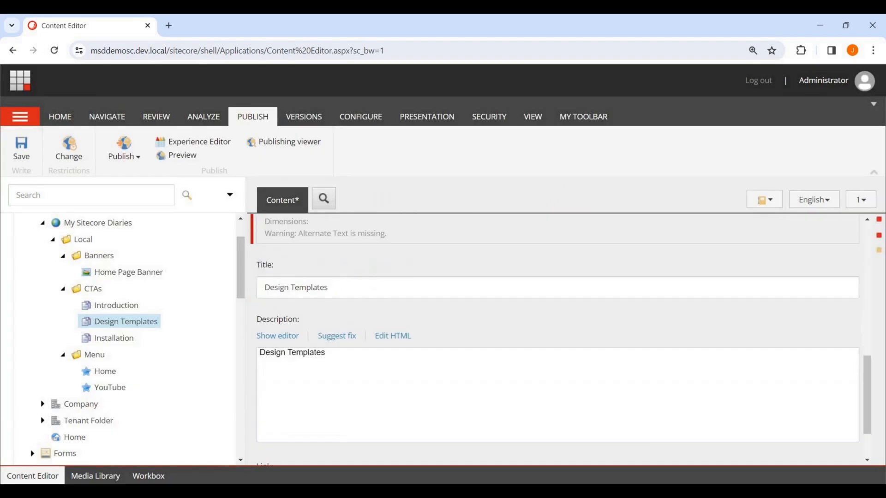
scroll(558, 339, "down", 2)
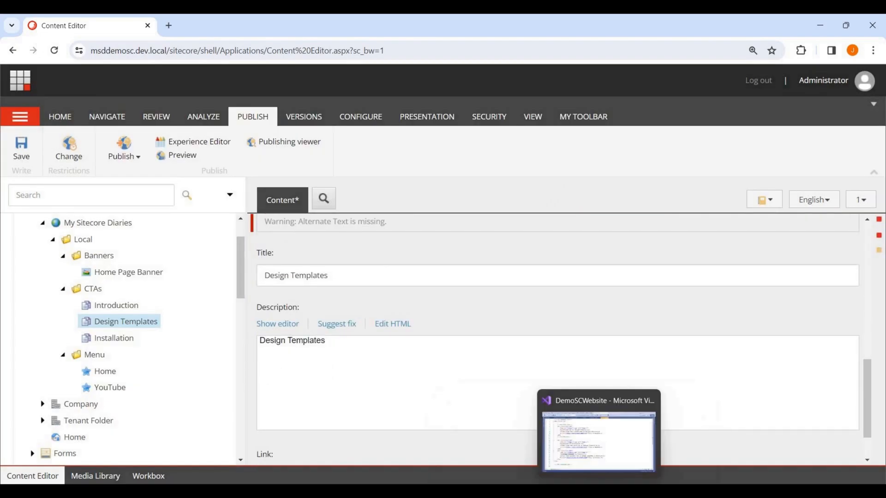
left_click(598, 491)
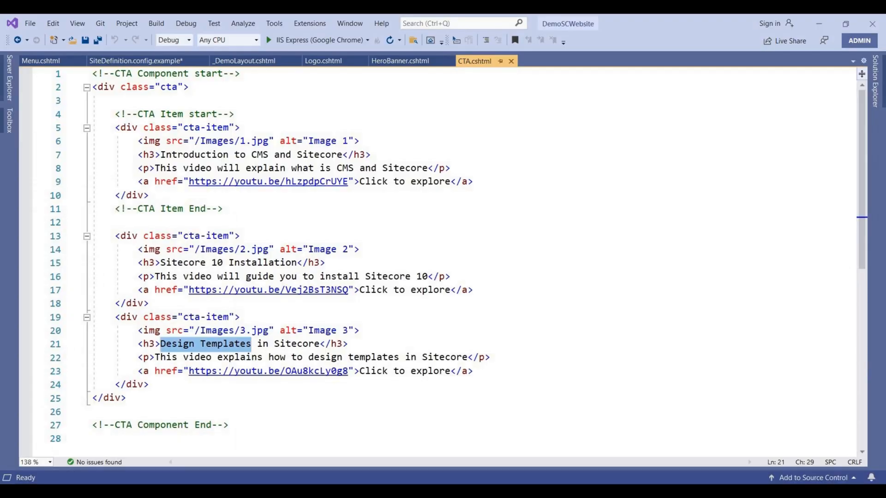
left_click(320, 344)
left_click_drag(320, 344, 160, 344)
key("ctrl+c")
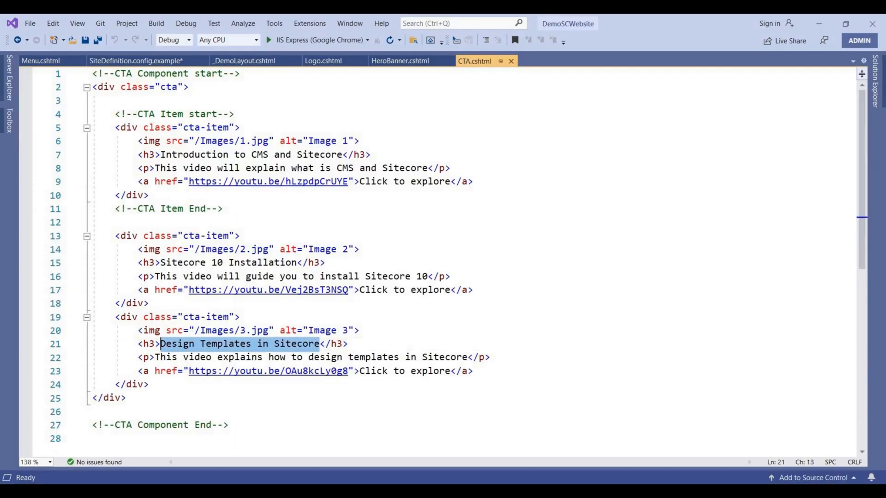
key("alt+Tab")
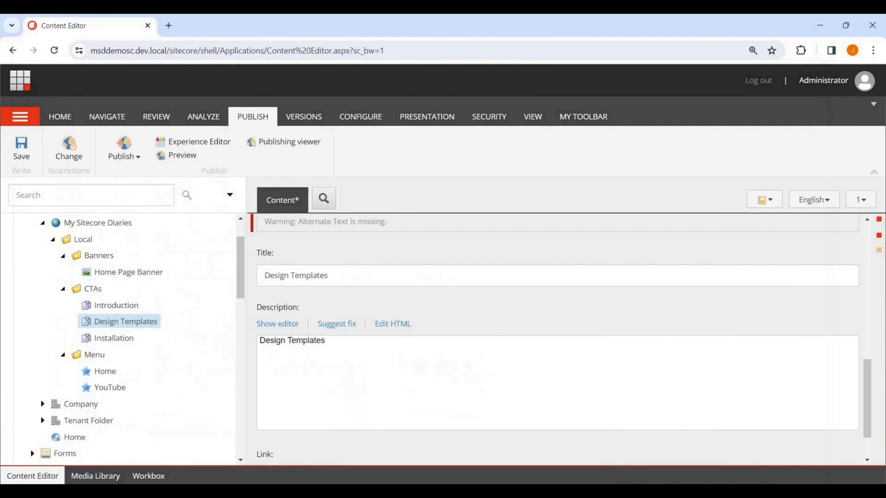
left_click_drag(333, 275, 261, 276)
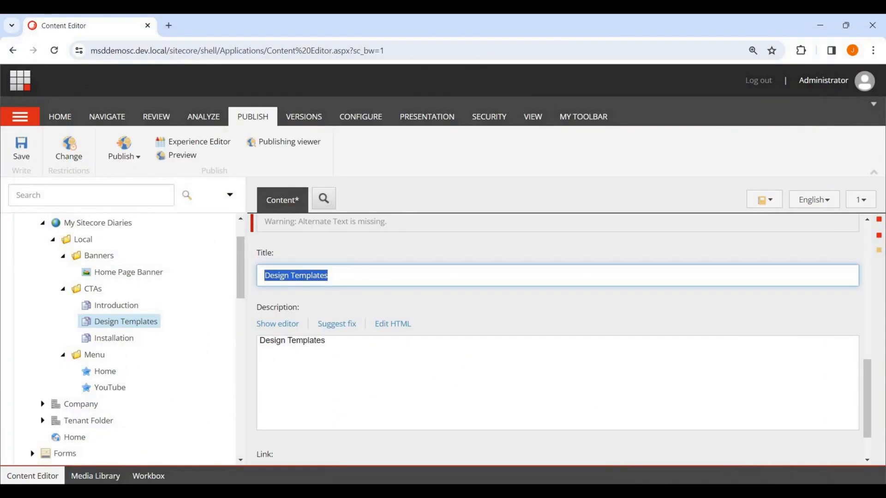
key("ctrl+v")
Step: Replace the Design Templates item's Description with "This video explains how to design templates in Sitecore", copied from CTA.cshtml in Visual Studio
key("alt+Tab")
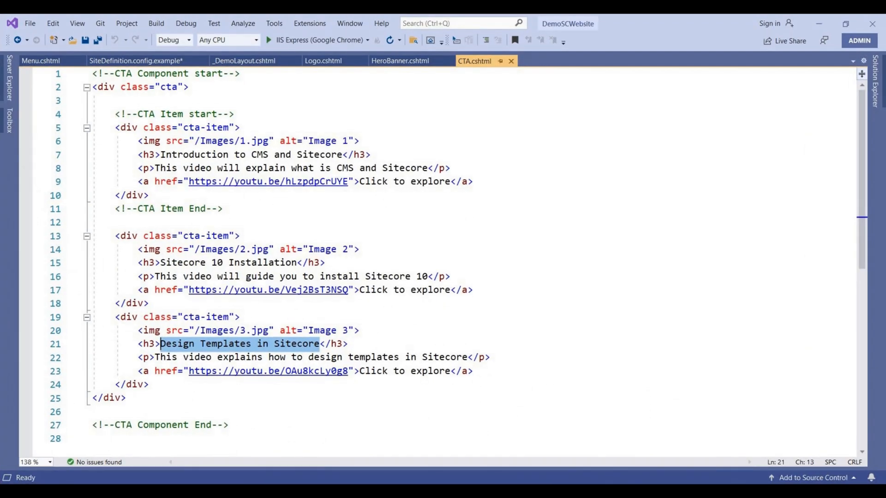
left_click_drag(155, 357, 467, 357)
key("ctrl+c")
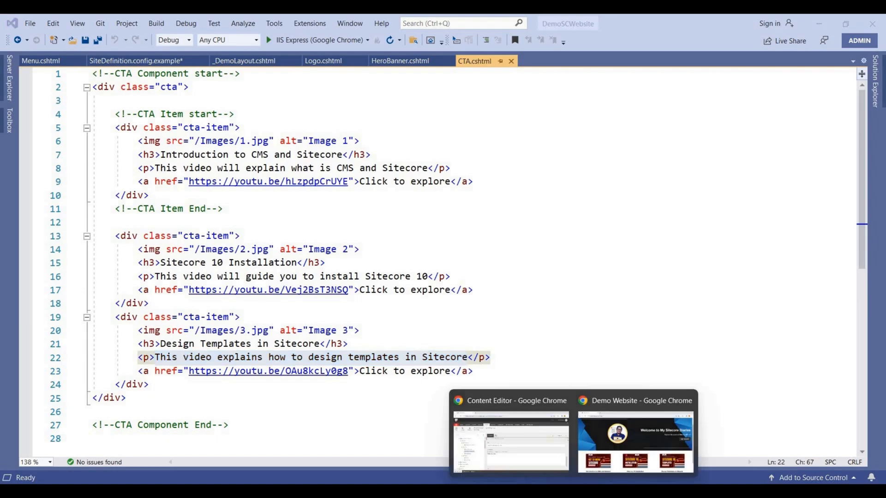
left_click(510, 442)
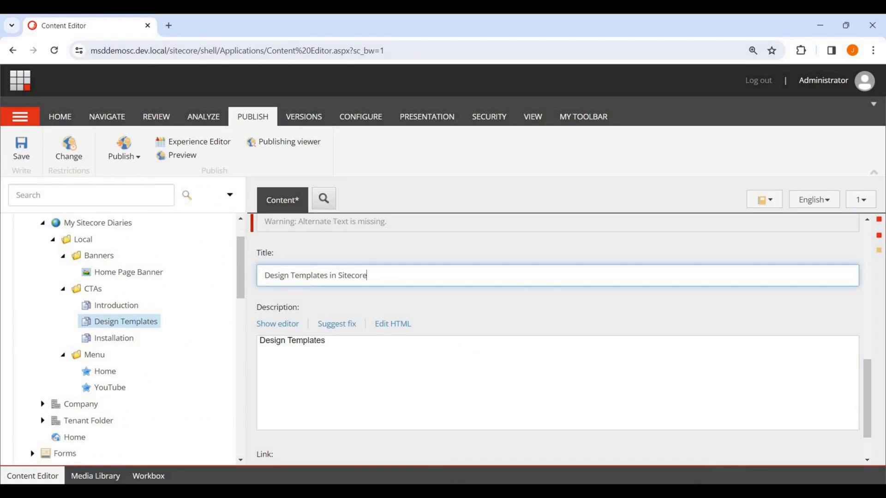
left_click(392, 323)
key("ctrl+a")
key("ctrl+v")
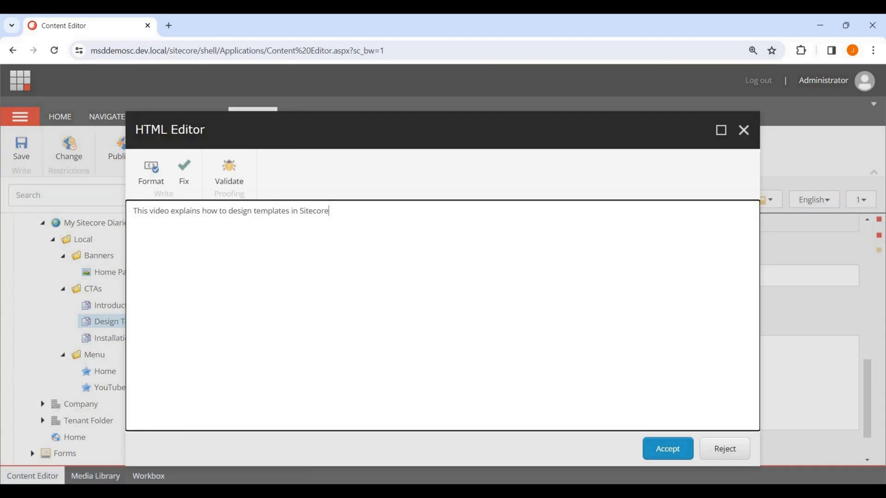
left_click(668, 448)
Step: Copy the third CTA's YouTube URL from CTA.cshtml in Visual Studio and start an external link in the Design Templates item's Link field
scroll(557, 339, "down", 2)
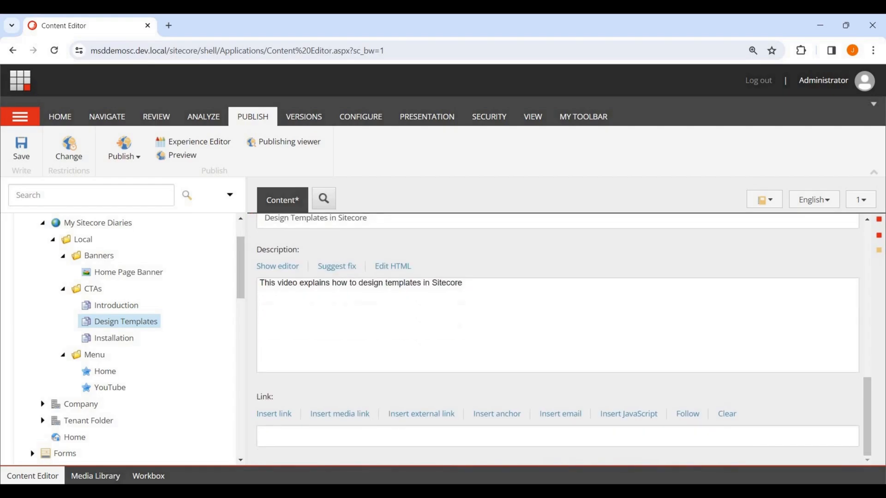
key("alt+Tab")
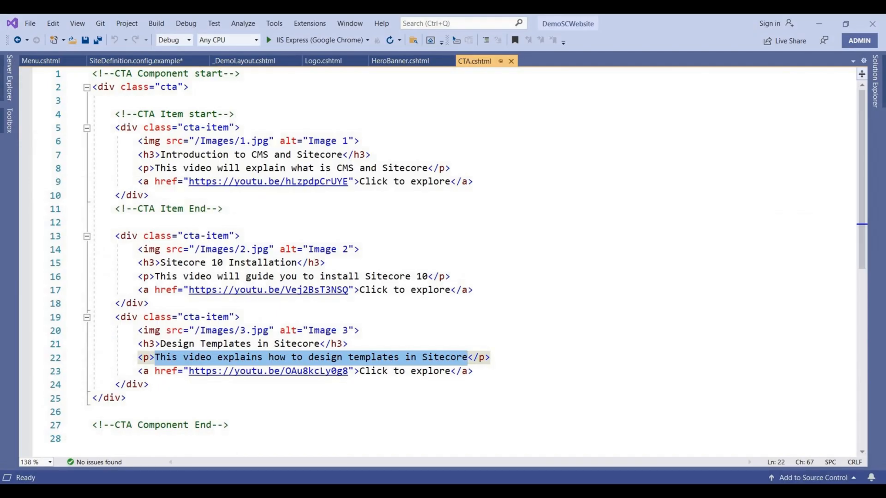
left_click_drag(347, 371, 189, 371)
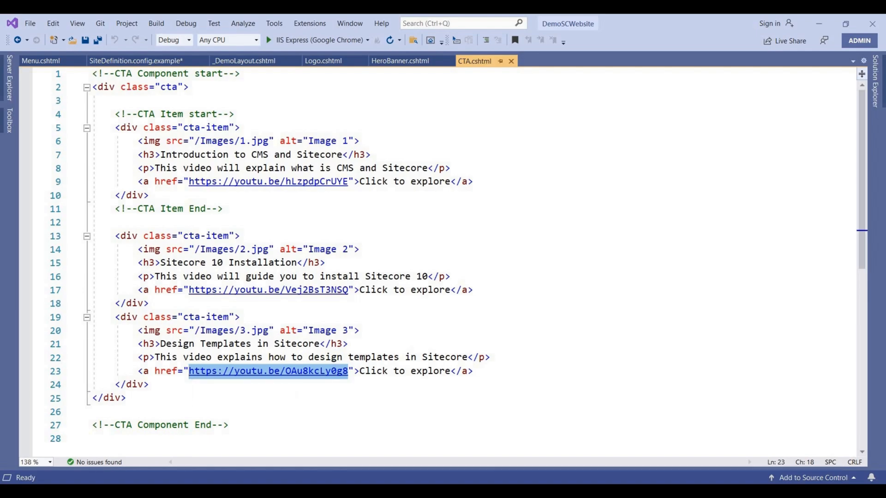
mouse_move(573, 490)
left_click(510, 429)
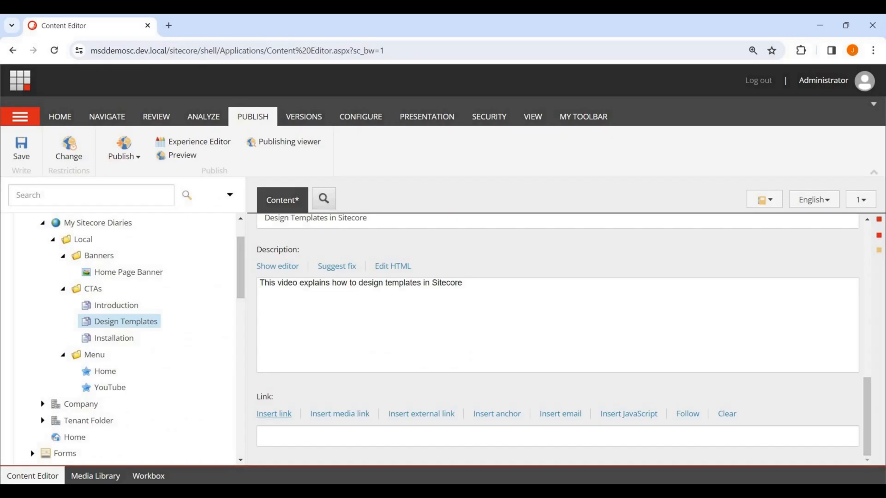
left_click(421, 414)
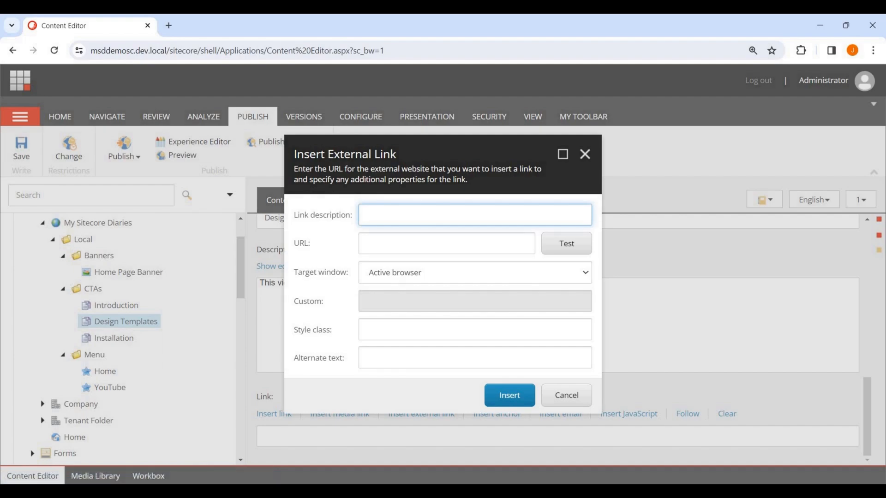
left_click(475, 214)
left_click(447, 243)
key("Down")
key("Down")
key("Down")
key("Down")
key("Return")
key("shift+Tab")
key("Down")
key("Down")
key("Return")
Step: Copy "Click to explore" into the link's alternate text, set its target window to New browser, then insert the link and save the item
key("ctrl+a")
key("ctrl+c")
left_click(475, 357)
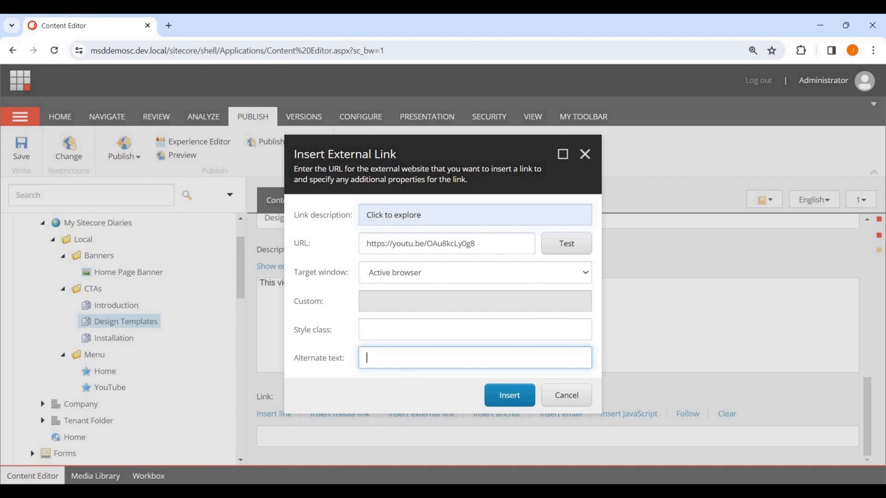
key("ctrl+v")
left_click(475, 272)
key("Down")
key("Down")
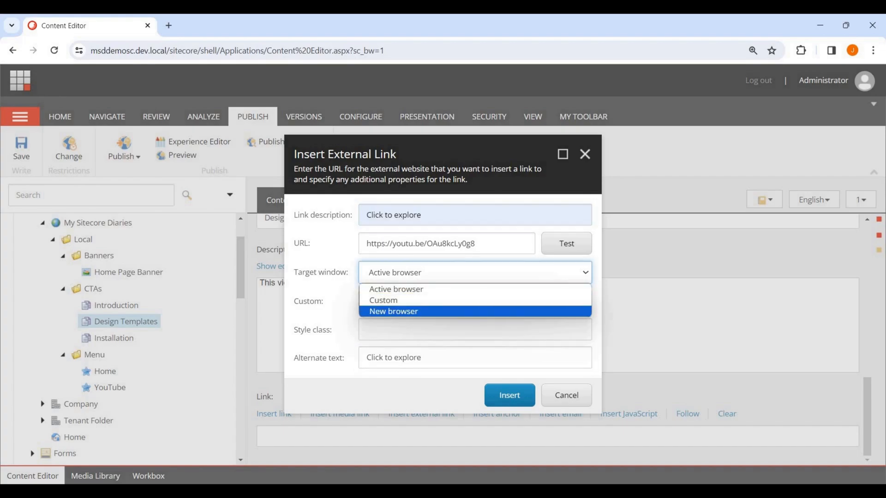
key("Return")
key("Return")
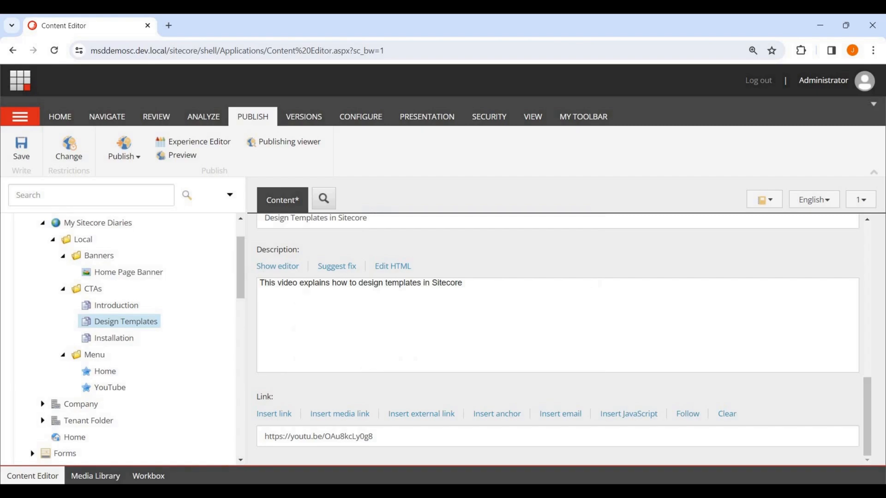
left_click(21, 147)
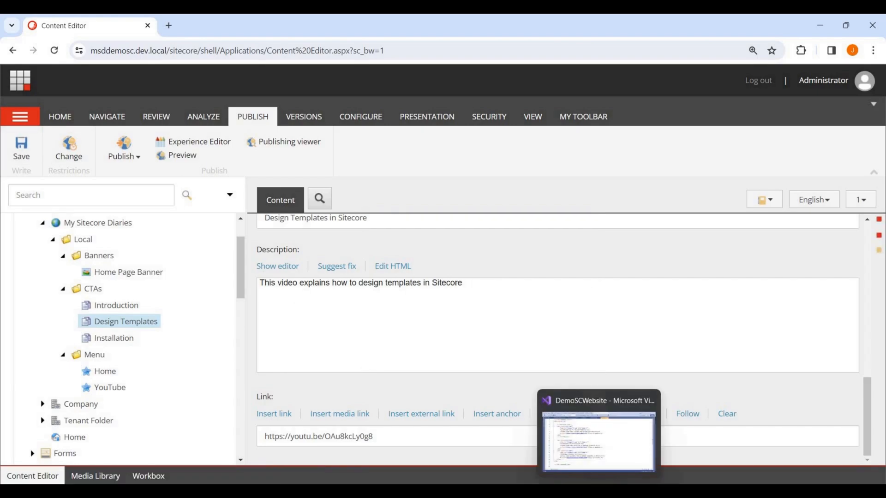
Step: Check the CTA order in CTA.cshtml in Visual Studio, then move the Installation item above Design Templates in the CTAs folder and save
key("alt+Tab")
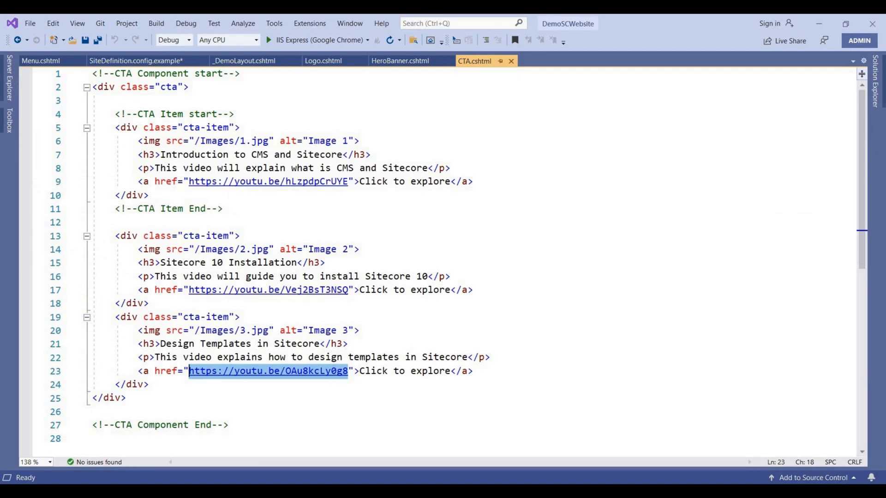
key("alt+Tab")
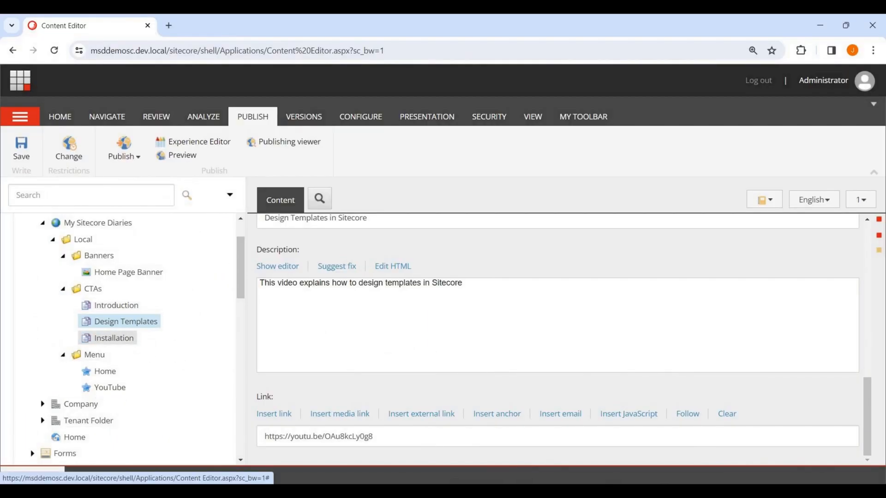
left_click(114, 338)
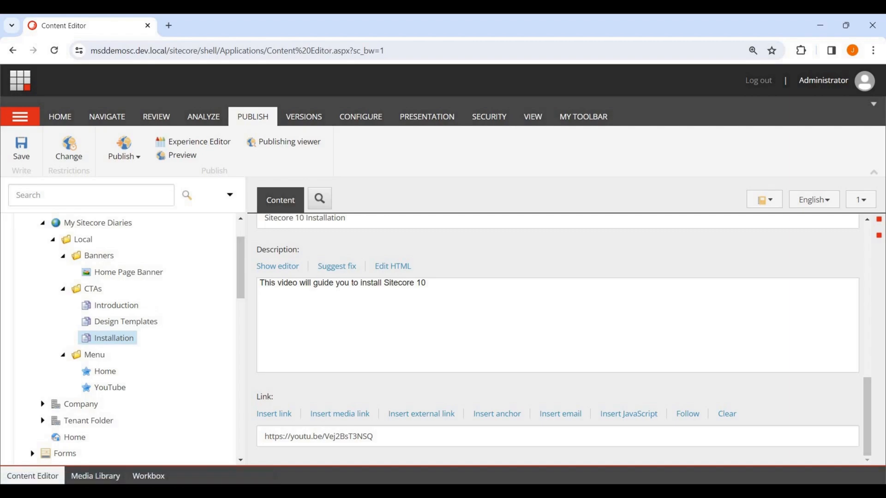
left_click(60, 116)
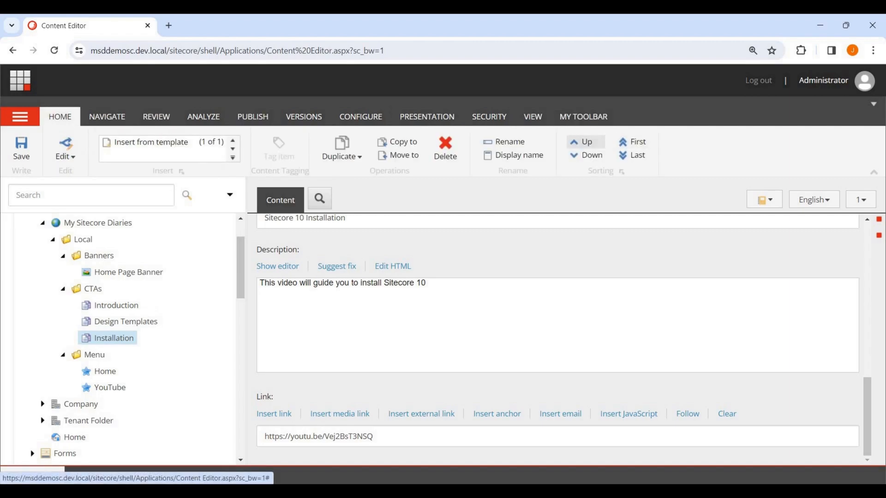
left_click(584, 142)
left_click(21, 149)
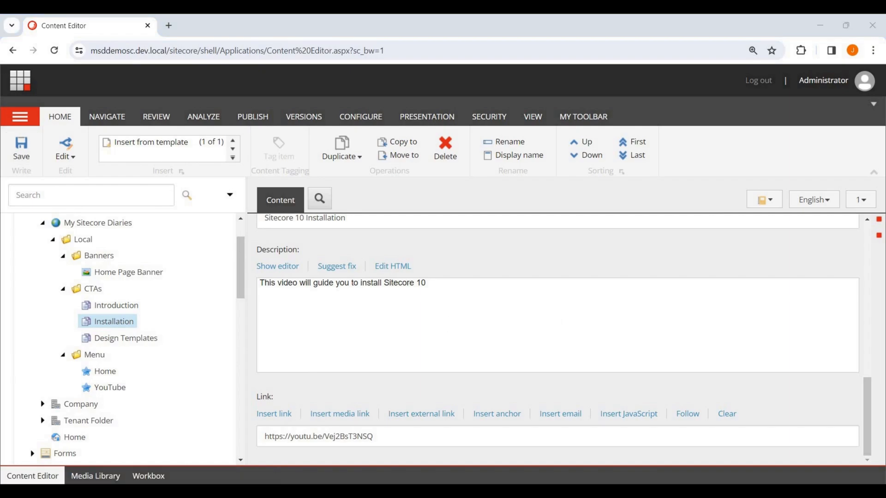
scroll(73, 437, "down", 3)
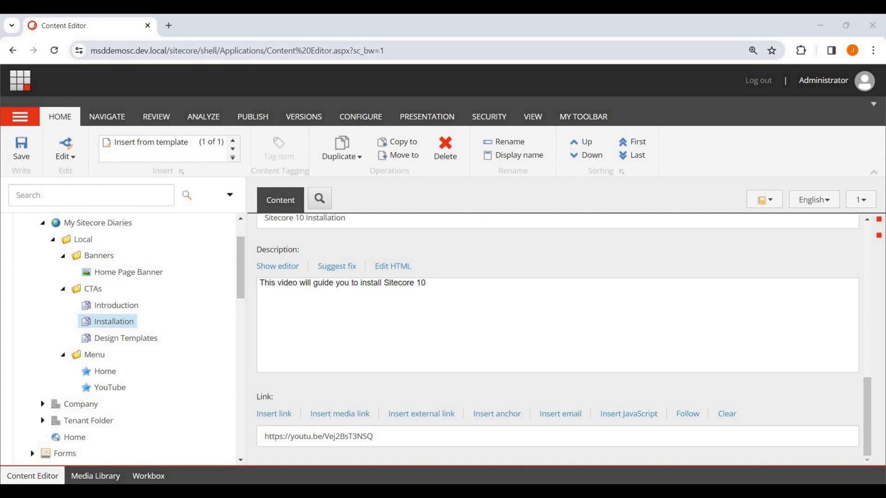
scroll(120, 339, "up", 2)
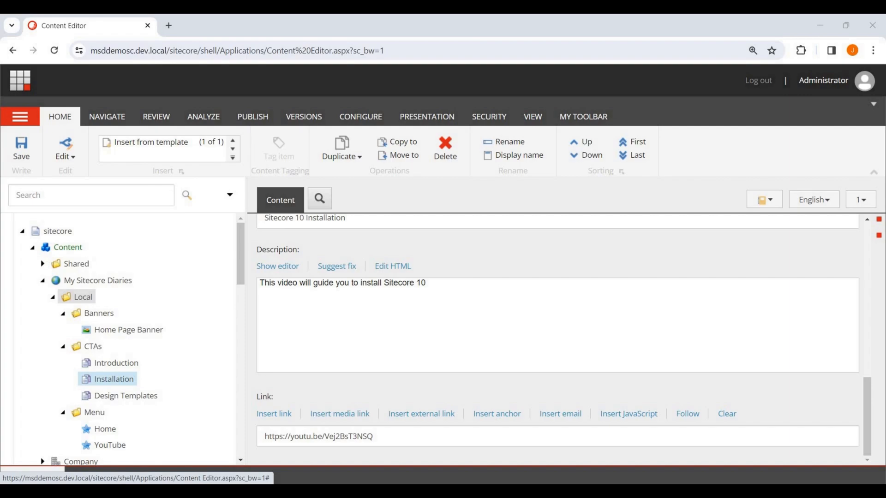
scroll(97, 313, "down", 1)
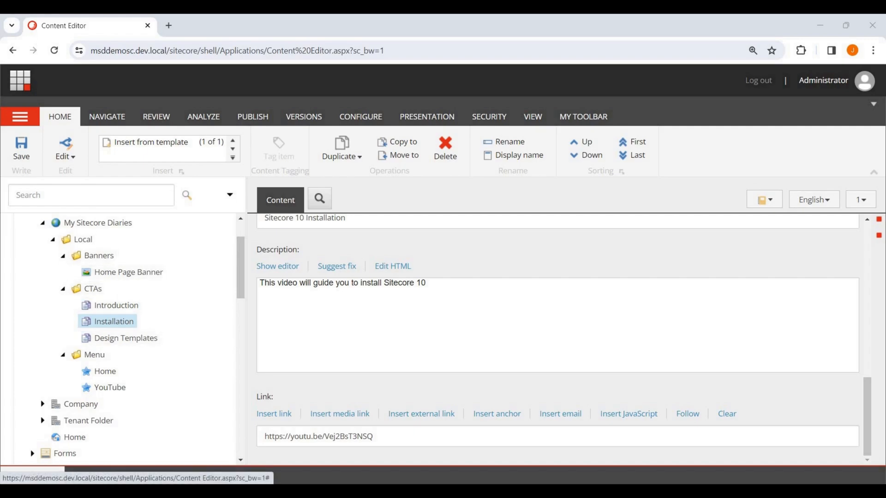
scroll(99, 310, "up", 1)
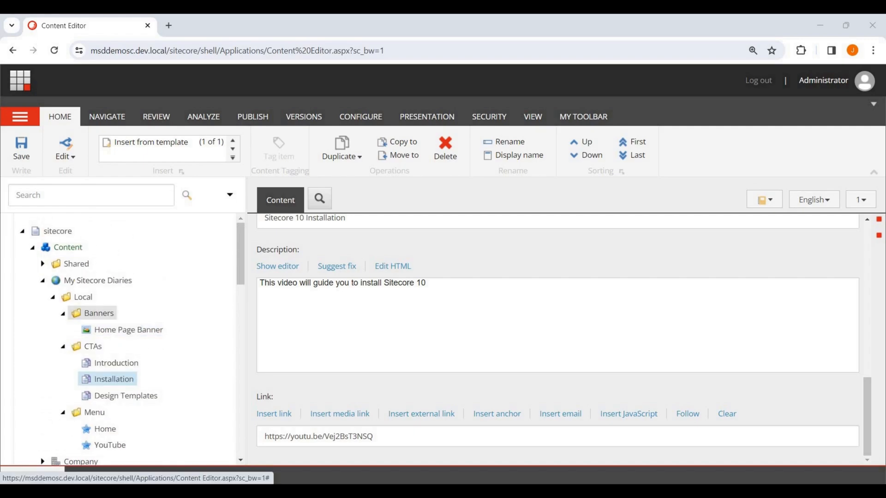
scroll(103, 386, "down", 1)
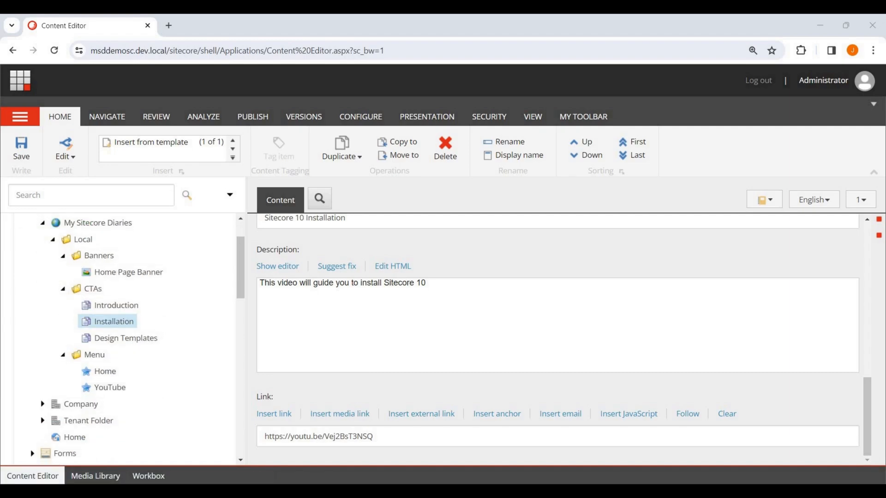